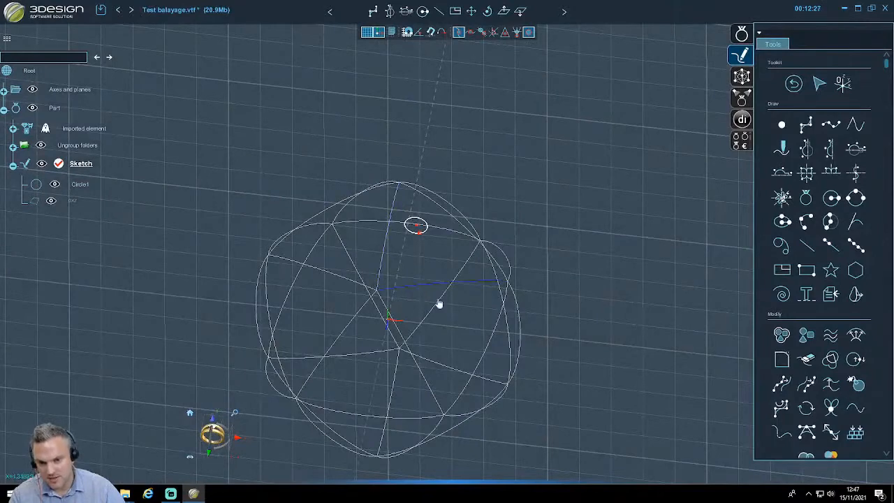
- Finish the sketch and use Super sweep to run the small circle along all the imported wireframe curves
{"action": "left_click", "coordinate": [794, 83]}
{"action": "middle_click_drag", "start_coordinate": [462, 388], "coordinate": [549, 181]}
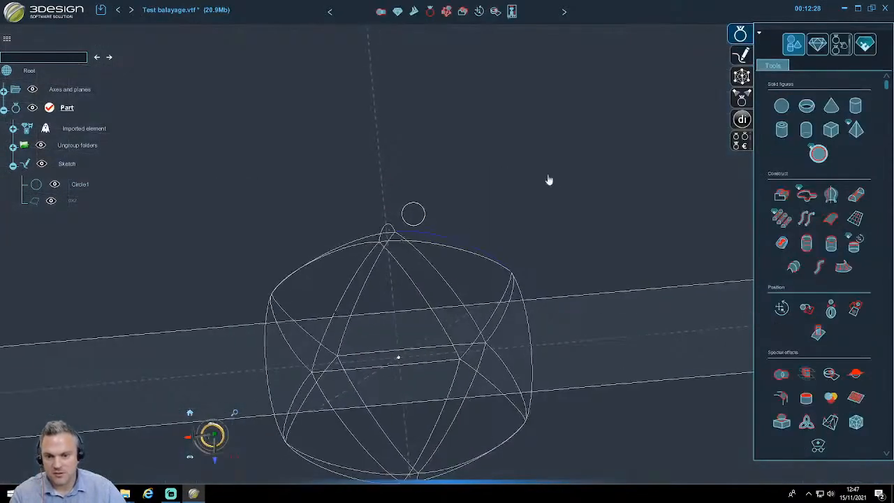
{"action": "middle_click_drag", "start_coordinate": [462, 246], "coordinate": [407, 361]}
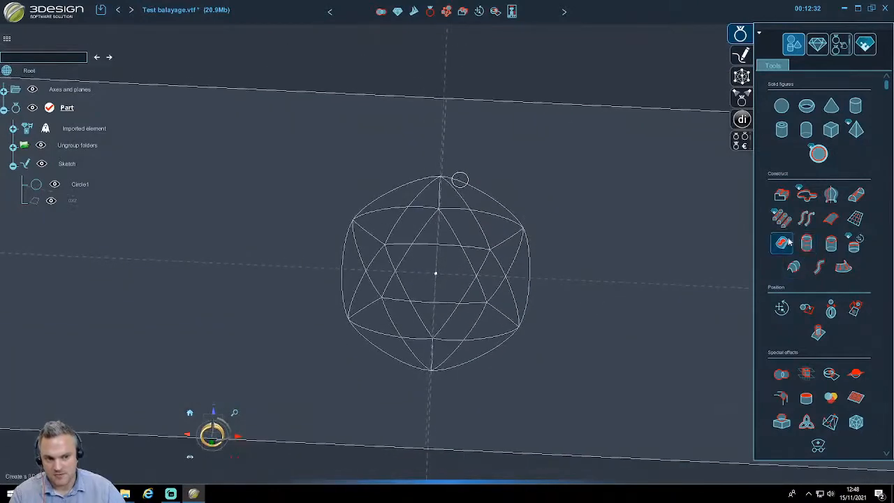
{"action": "middle_click_drag", "start_coordinate": [435, 303], "coordinate": [512, 254]}
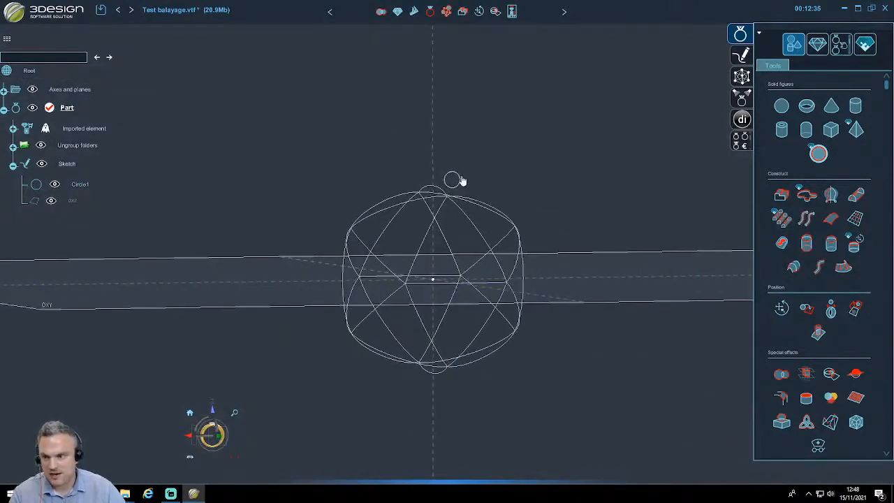
{"action": "left_click_drag", "start_coordinate": [295, 154], "coordinate": [575, 433]}
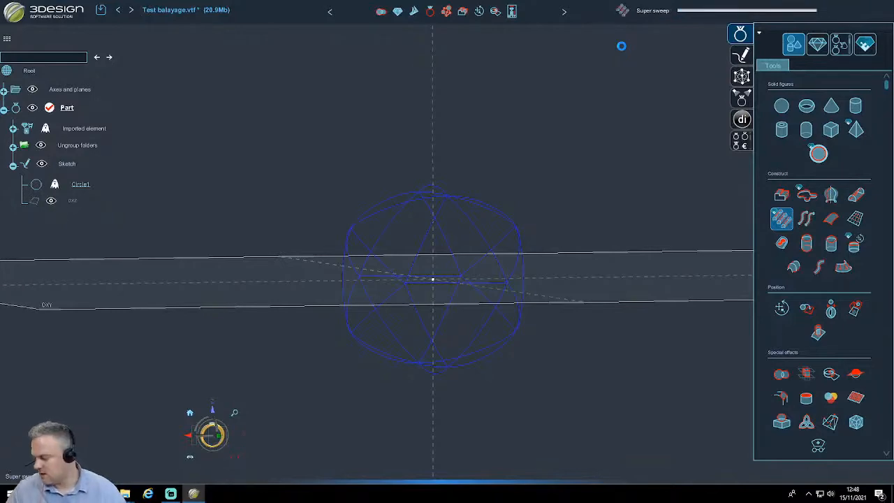
{"action": "middle_click_drag", "start_coordinate": [617, 197], "coordinate": [291, 292]}
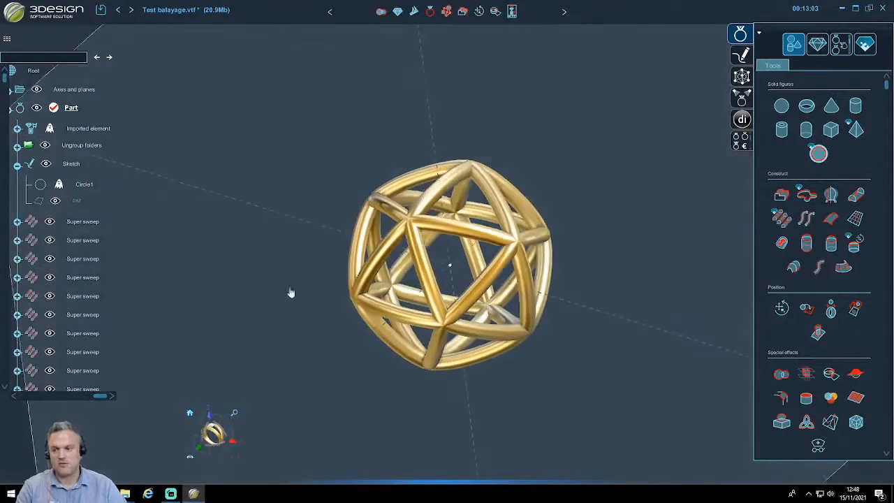
- Examine the list of Super sweep features, then inspect the contents and section of the first one
{"action": "left_click", "coordinate": [17, 164]}
{"action": "scroll", "coordinate": [69, 225], "scroll_direction": "down", "scroll_amount": 3}
{"action": "scroll", "coordinate": [68, 225], "scroll_direction": "down", "scroll_amount": 1}
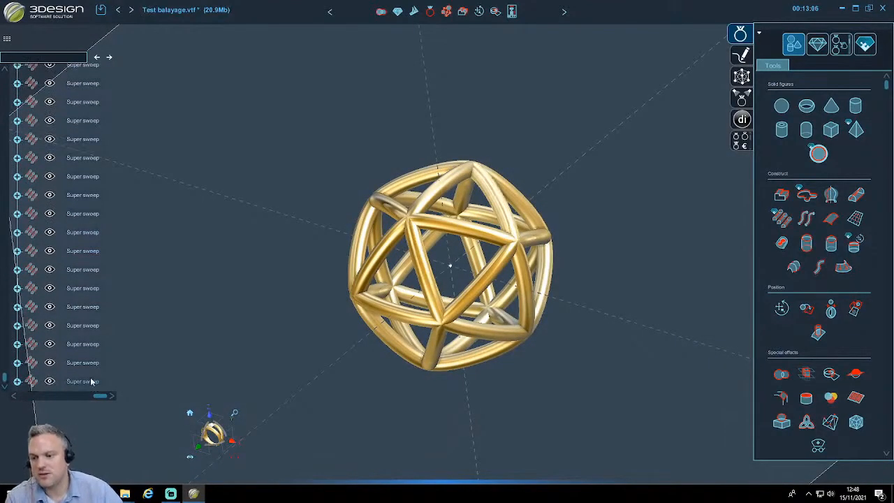
{"action": "scroll", "coordinate": [81, 99], "scroll_direction": "up", "scroll_amount": 4}
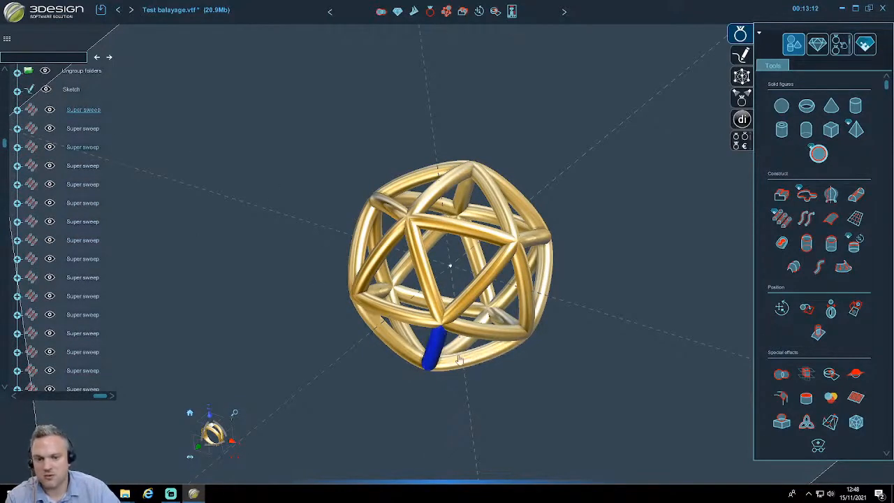
{"action": "middle_click_drag", "start_coordinate": [557, 399], "coordinate": [542, 356]}
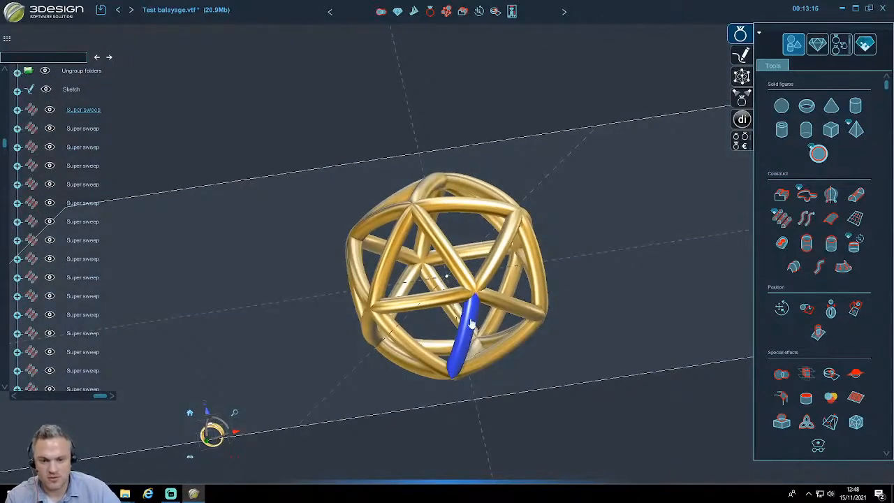
{"action": "left_click", "coordinate": [18, 110]}
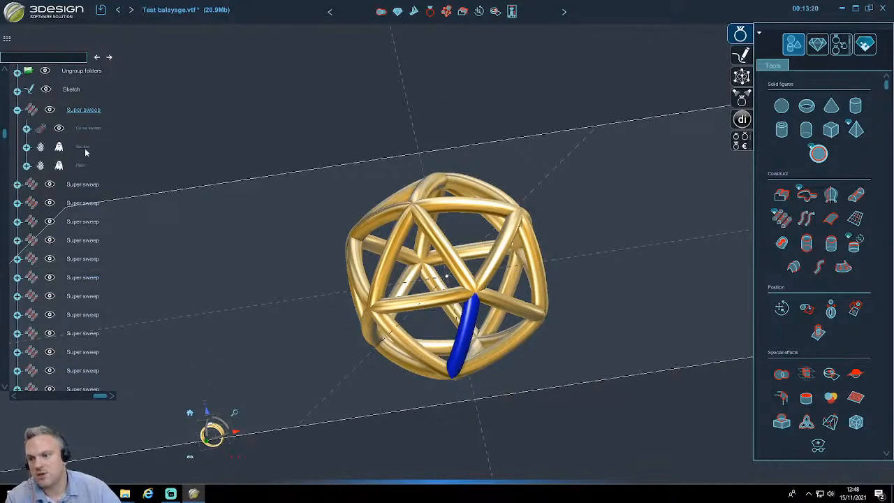
{"action": "left_click", "coordinate": [25, 148]}
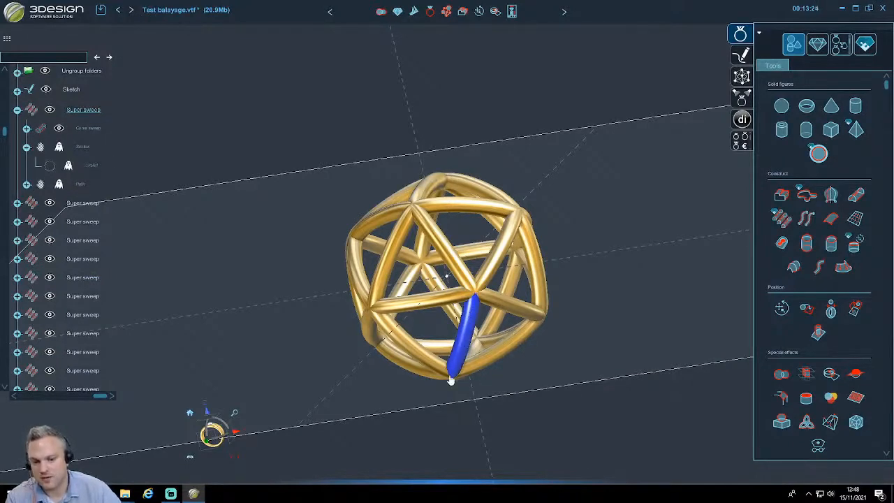
- Examine the swept tubes and their junctions around the spherical frame from several angles
{"action": "middle_click_drag", "start_coordinate": [584, 250], "coordinate": [254, 299]}
{"action": "scroll", "coordinate": [254, 214], "scroll_direction": "up", "scroll_amount": 2}
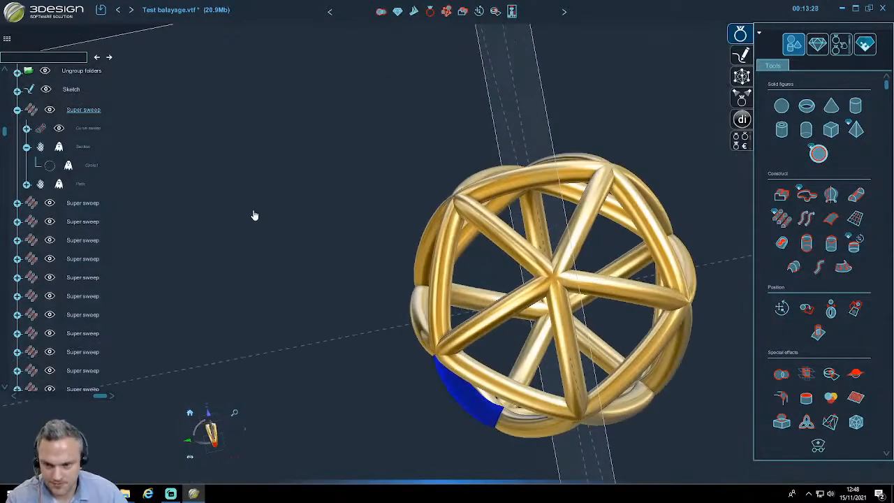
{"action": "middle_click_drag", "start_coordinate": [475, 295], "coordinate": [373, 223]}
{"action": "scroll", "coordinate": [542, 261], "scroll_direction": "up", "scroll_amount": 1}
{"action": "scroll", "coordinate": [821, 272], "scroll_direction": "down", "scroll_amount": 1}
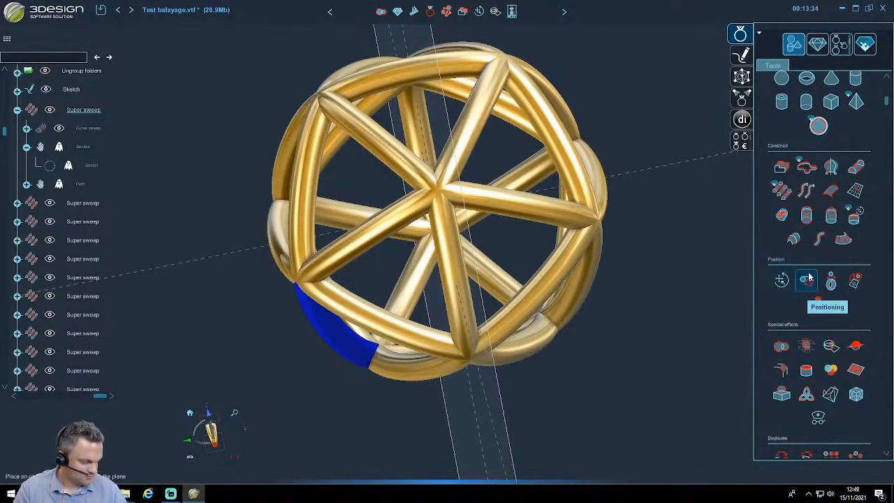
{"action": "scroll", "coordinate": [346, 275], "scroll_direction": "down", "scroll_amount": 4}
{"action": "middle_click_drag", "start_coordinate": [346, 276], "coordinate": [614, 306]}
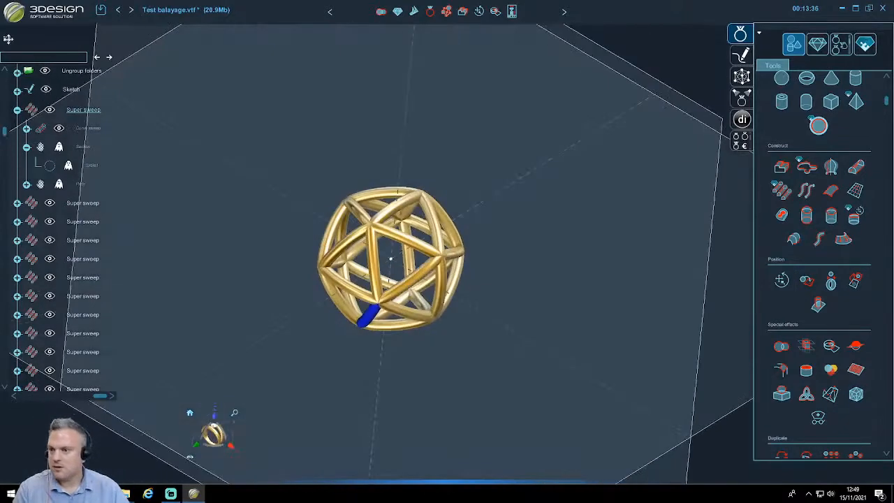
- Create a new document without saving the changes to Test balayage.vtf
{"action": "left_click", "coordinate": [11, 13]}
{"action": "left_click", "coordinate": [17, 28]}
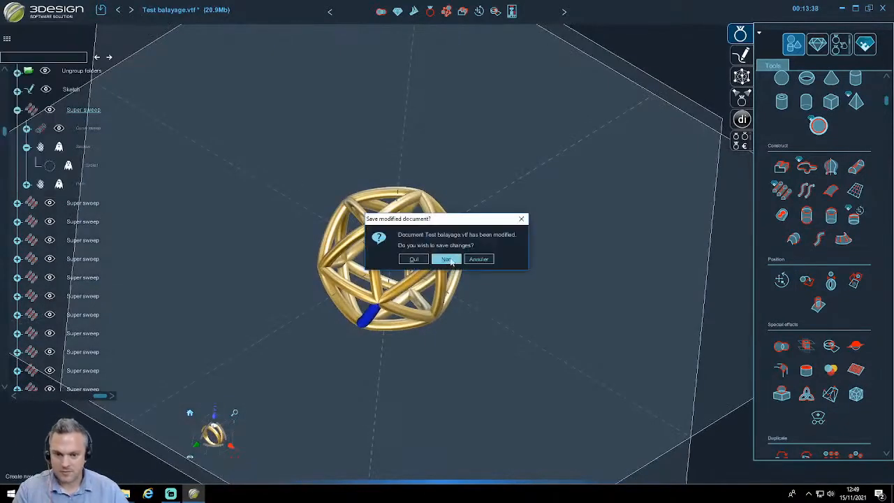
{"action": "left_click", "coordinate": [446, 260]}
{"action": "left_click", "coordinate": [388, 131]}
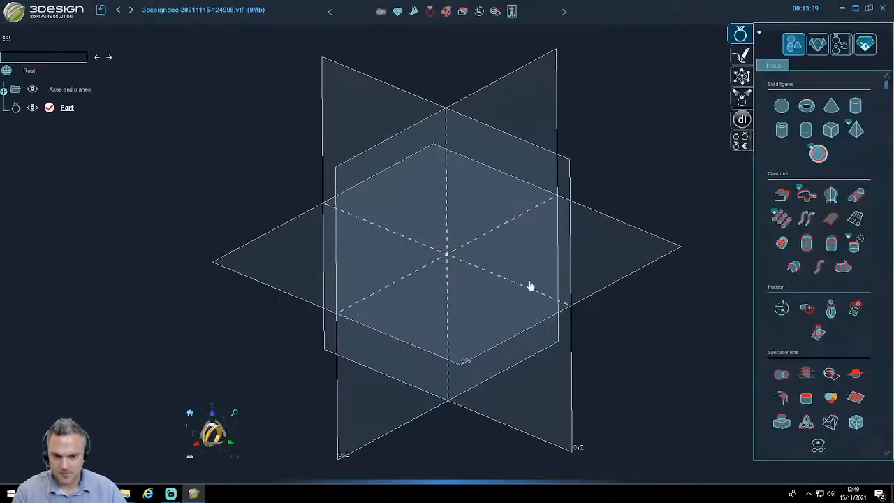
- Create a 4 mm Pink gold 18K sphere centred on the origin
{"action": "left_click", "coordinate": [783, 106]}
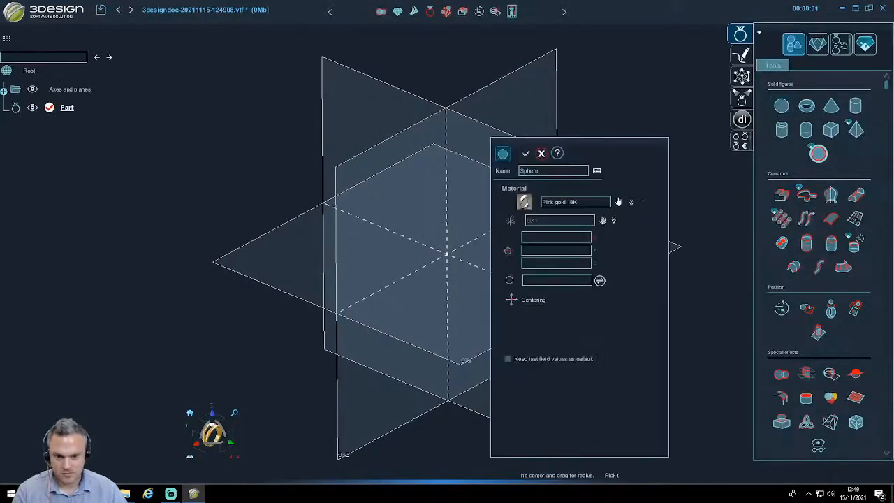
{"action": "left_click", "coordinate": [512, 299]}
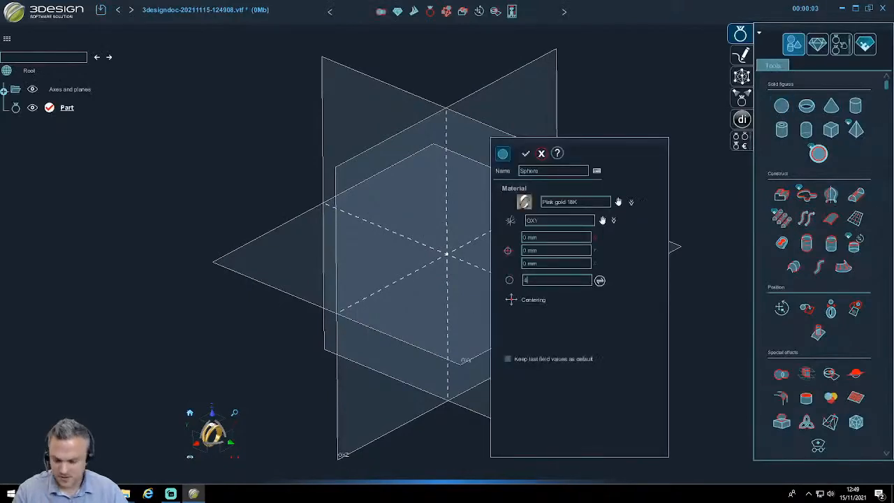
{"action": "type", "text": "4"}
{"action": "key", "text": "Return"}
{"action": "left_click", "coordinate": [525, 154]}
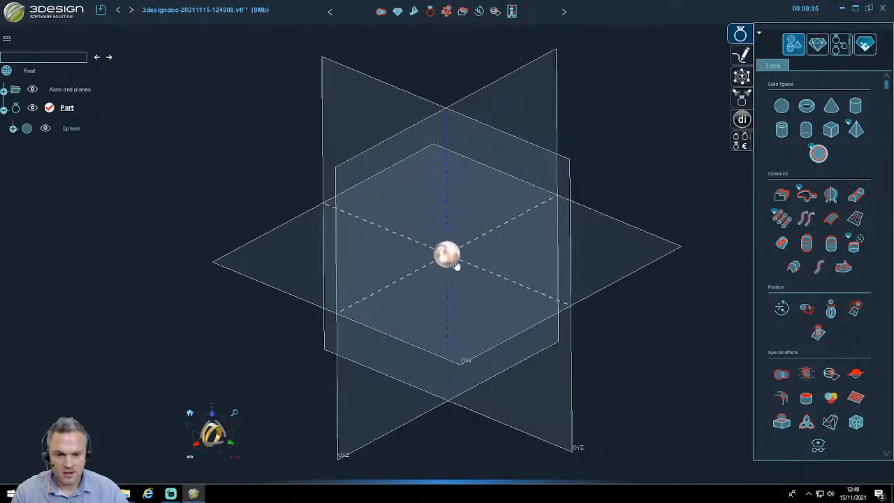
- Stretch the sphere along the Y axis into an ellipsoid and tilt it obliquely with Move/Rotate/Scale
{"action": "left_click", "coordinate": [781, 306]}
{"action": "scroll", "coordinate": [440, 272], "scroll_direction": "up", "scroll_amount": 5}
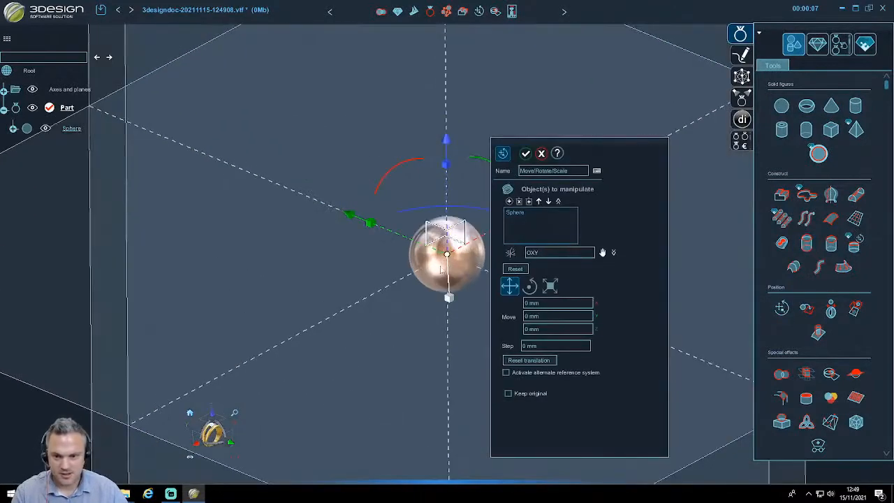
{"action": "left_click_drag", "start_coordinate": [371, 224], "coordinate": [305, 210]}
{"action": "middle_click_drag", "start_coordinate": [310, 251], "coordinate": [278, 309]}
{"action": "left_click_drag", "start_coordinate": [388, 228], "coordinate": [399, 251]}
{"action": "left_click", "coordinate": [525, 153]}
- Generate a Ring from object band using the tilted ellipsoid as the object to duplicate
{"action": "middle_click_drag", "start_coordinate": [317, 296], "coordinate": [691, 210]}
{"action": "left_click", "coordinate": [817, 44]}
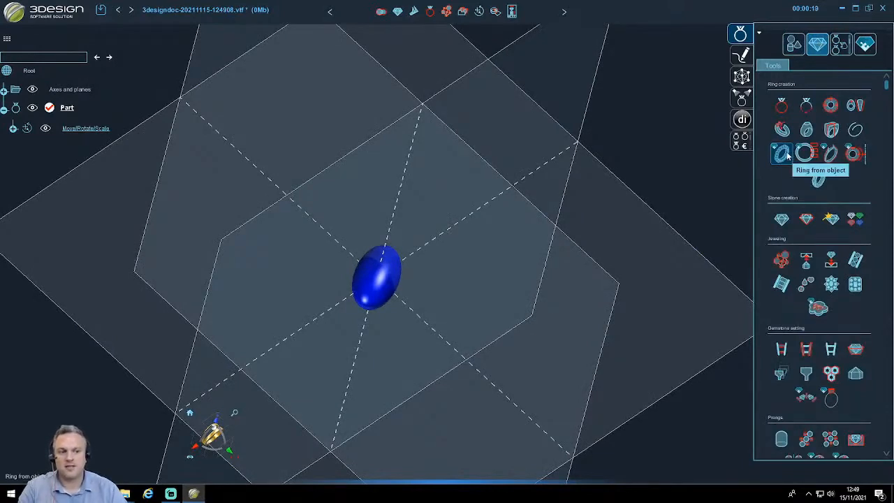
{"action": "left_click", "coordinate": [783, 154]}
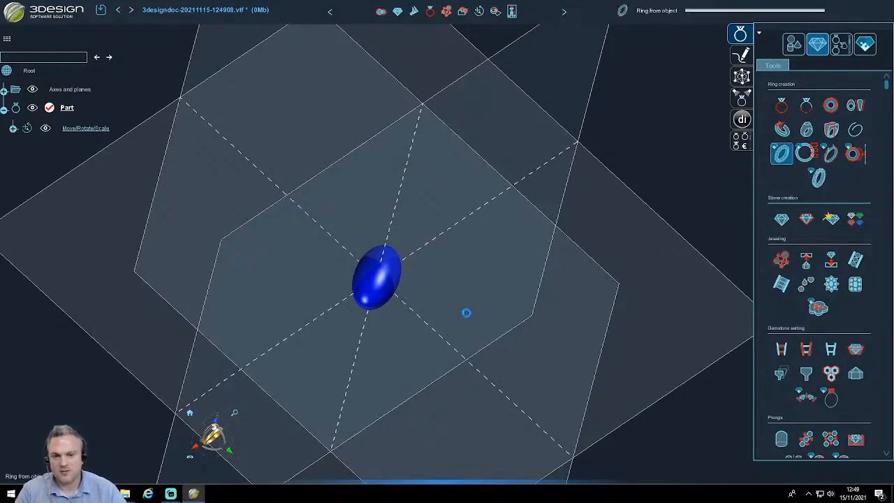
{"action": "middle_click_drag", "start_coordinate": [409, 327], "coordinate": [234, 463]}
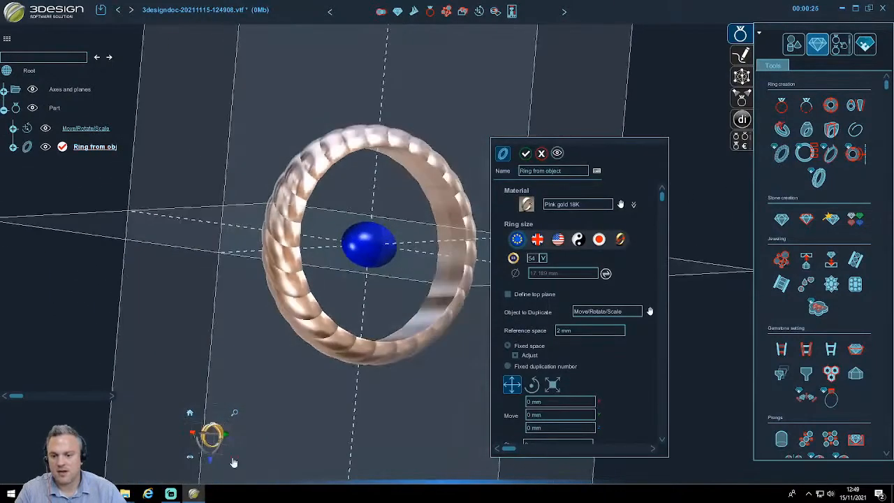
{"action": "left_click", "coordinate": [220, 442]}
{"action": "middle_click_drag", "start_coordinate": [367, 277], "coordinate": [471, 345]}
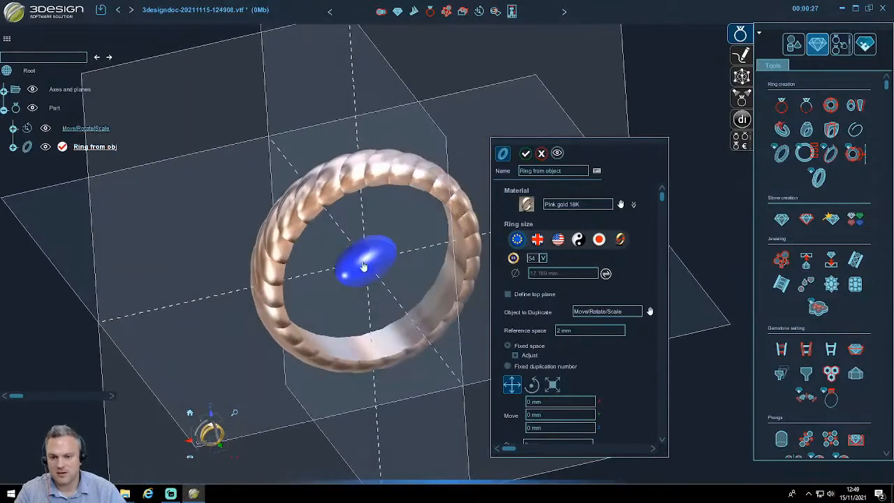
{"action": "middle_click_drag", "start_coordinate": [356, 269], "coordinate": [559, 257]}
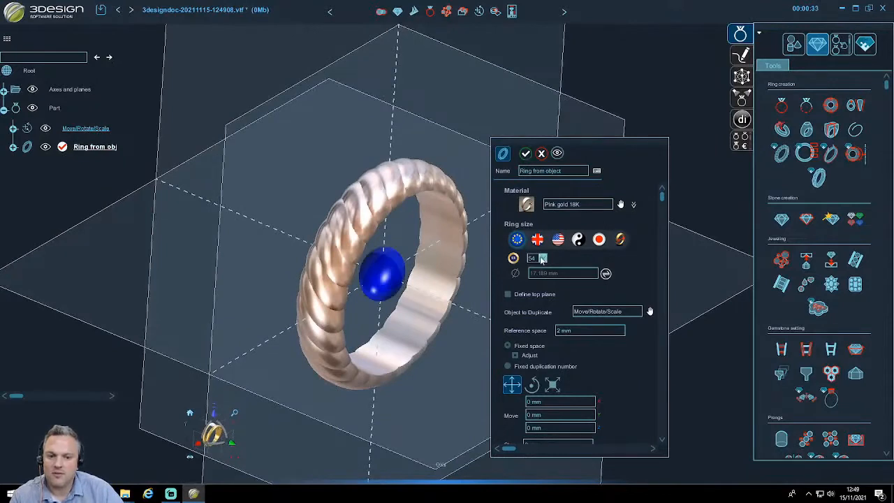
- Set the European ring size to 58 and preview the updated ring
{"action": "left_click", "coordinate": [542, 259]}
{"action": "left_click", "coordinate": [532, 302]}
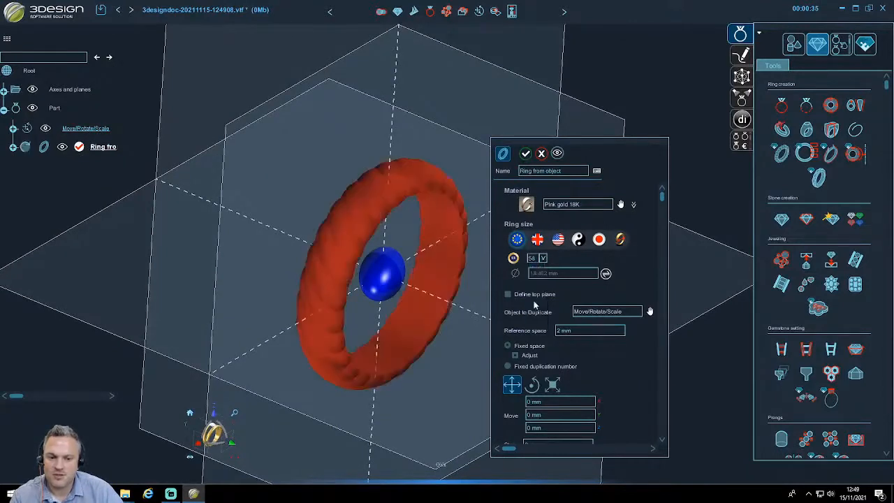
{"action": "left_click", "coordinate": [556, 155]}
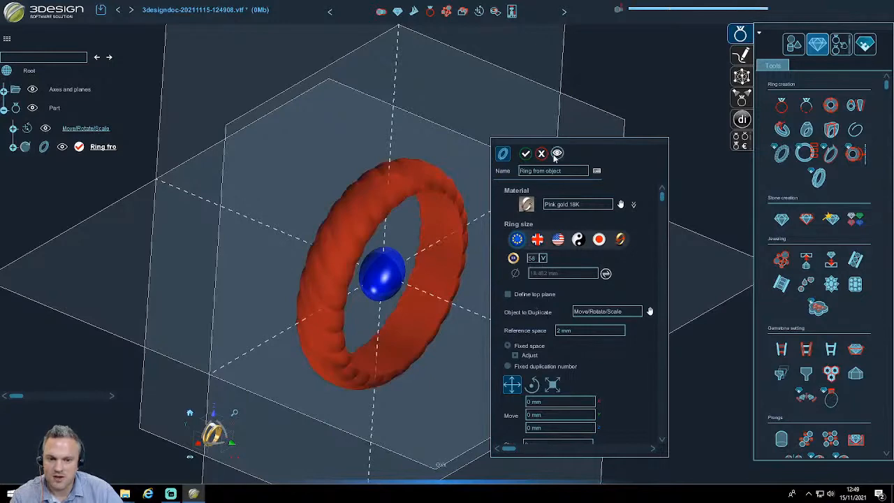
- Scale the duplicated object to about 0.576 along Y, preview the narrower band and validate the ring
{"action": "scroll", "coordinate": [532, 357], "scroll_direction": "down", "scroll_amount": 1}
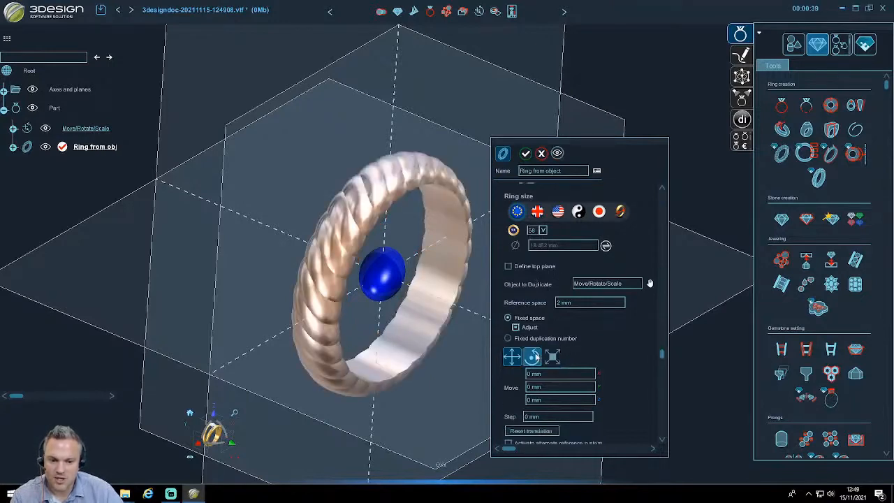
{"action": "left_click", "coordinate": [532, 356]}
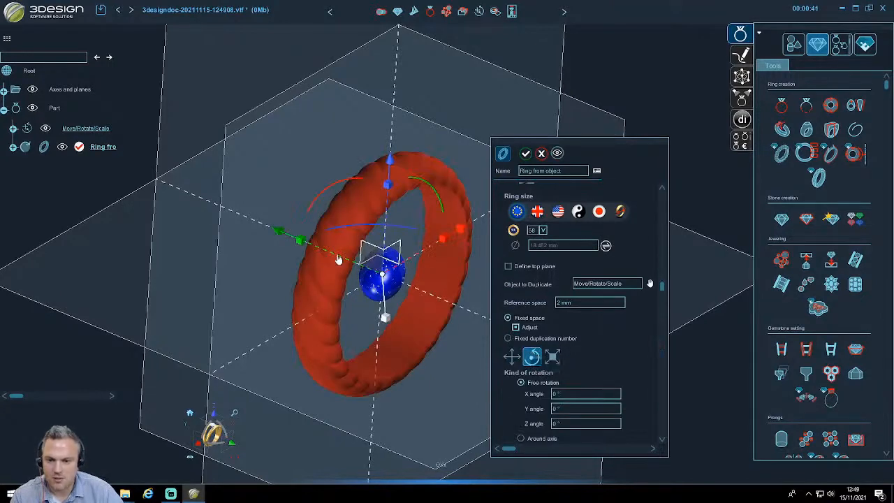
{"action": "left_click_drag", "start_coordinate": [304, 243], "coordinate": [292, 240]}
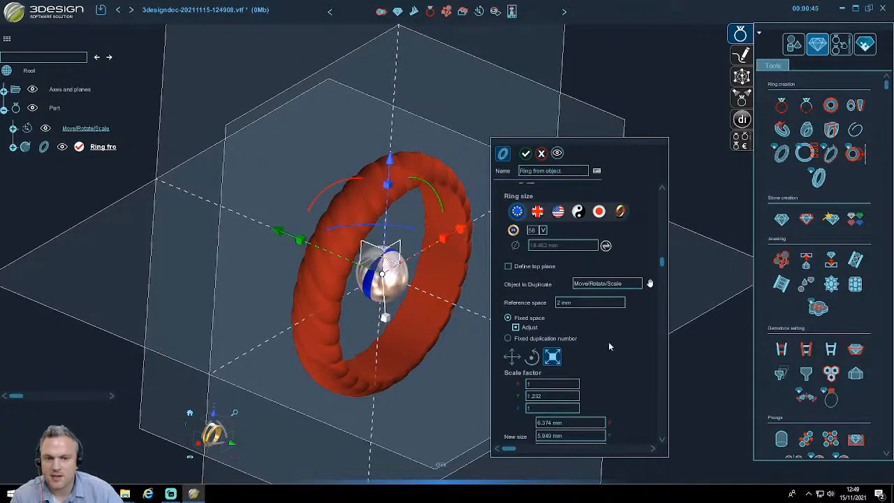
{"action": "mouse_move", "coordinate": [303, 255]}
{"action": "left_mouse_down"}
{"action": "mouse_move", "coordinate": [310, 244]}
{"action": "mouse_move", "coordinate": [325, 253]}
{"action": "mouse_move", "coordinate": [315, 255]}
{"action": "left_mouse_up"}
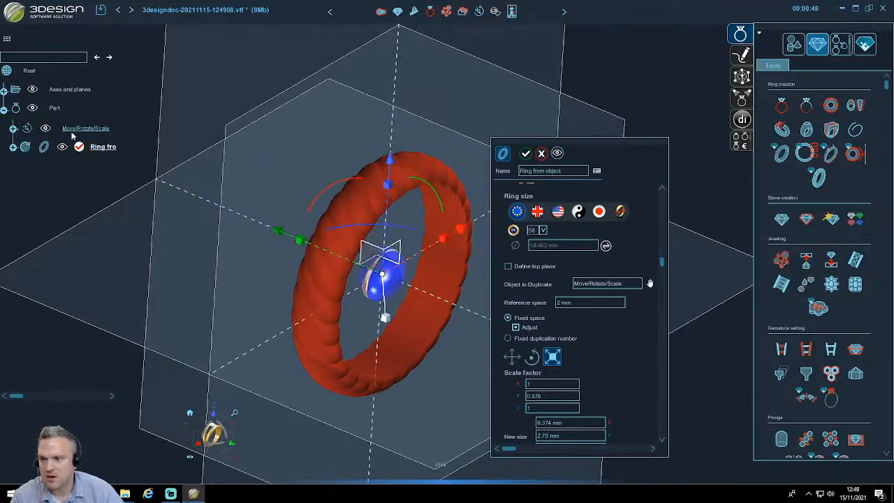
{"action": "left_click", "coordinate": [557, 154]}
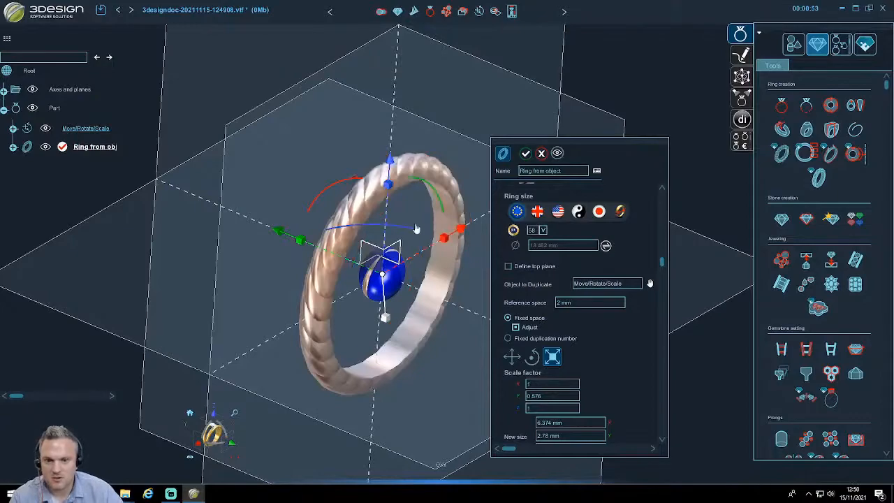
{"action": "middle_click_drag", "start_coordinate": [416, 229], "coordinate": [412, 269]}
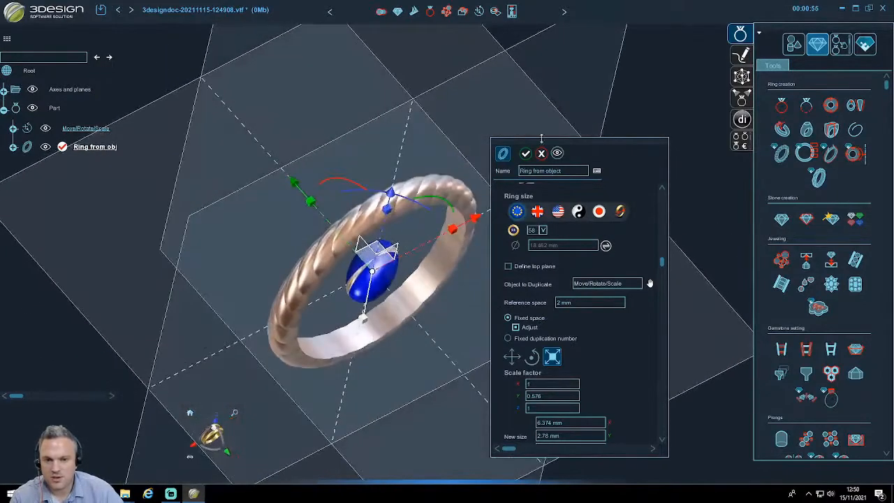
{"action": "left_click", "coordinate": [526, 153]}
- Hide the source ellipsoid at the centre of the ring
{"action": "middle_click_drag", "start_coordinate": [529, 273], "coordinate": [367, 360]}
{"action": "left_click", "coordinate": [206, 440]}
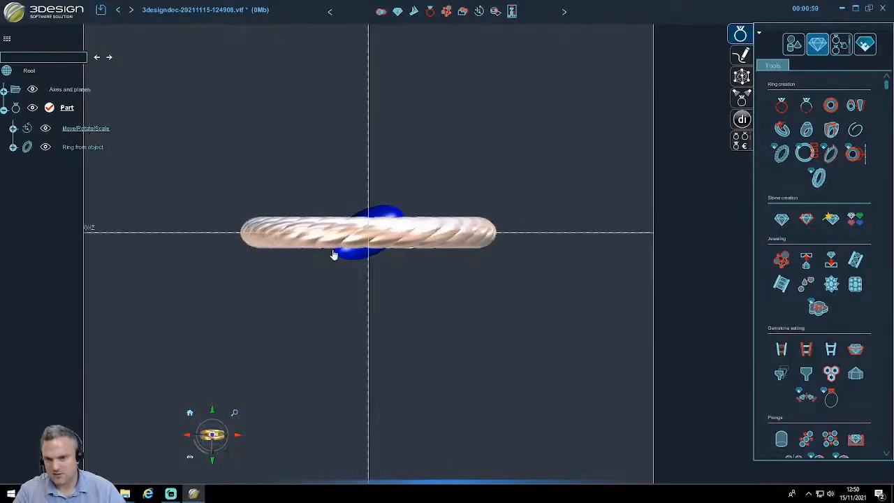
{"action": "middle_click_drag", "start_coordinate": [394, 332], "coordinate": [439, 166]}
{"action": "left_click", "coordinate": [439, 166]}
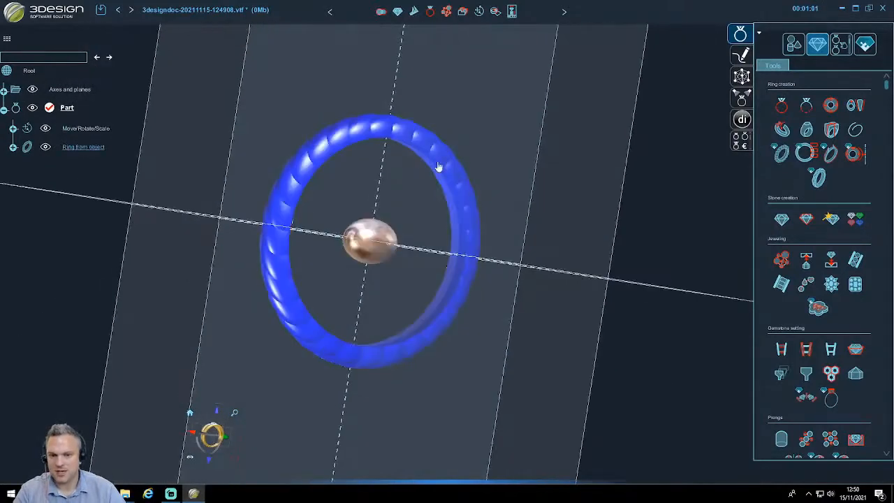
{"action": "left_click", "coordinate": [390, 256]}
{"action": "middle_click_drag", "start_coordinate": [426, 198], "coordinate": [513, 331]}
{"action": "key", "text": "h"}
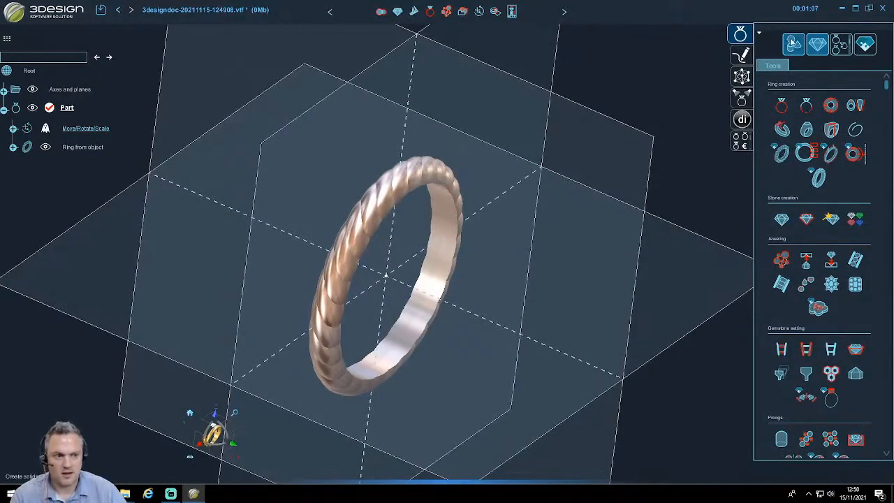
- Scale the ring band's duplicated object to about 1.046 along Y and validate the wider ring
{"action": "middle_click_drag", "start_coordinate": [476, 307], "coordinate": [100, 170]}
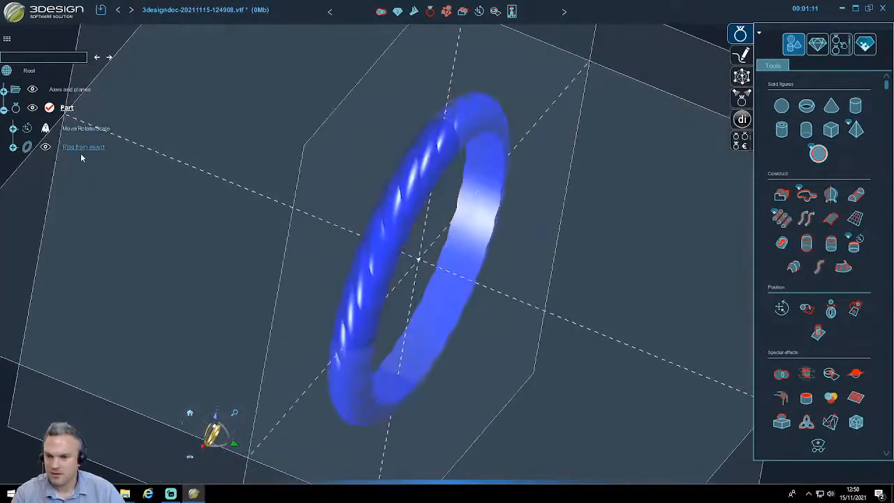
{"action": "double_click", "coordinate": [81, 151]}
{"action": "left_click", "coordinate": [542, 258]}
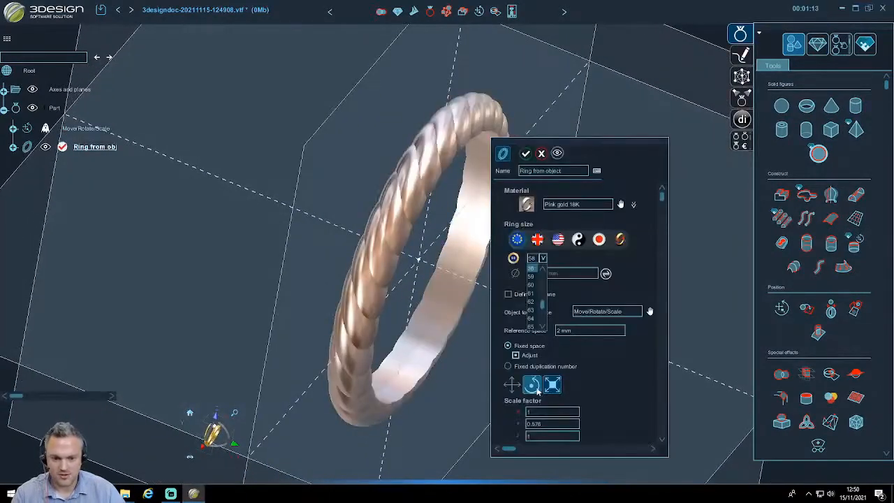
{"action": "left_click", "coordinate": [532, 384]}
{"action": "left_click_drag", "start_coordinate": [328, 222], "coordinate": [291, 217]}
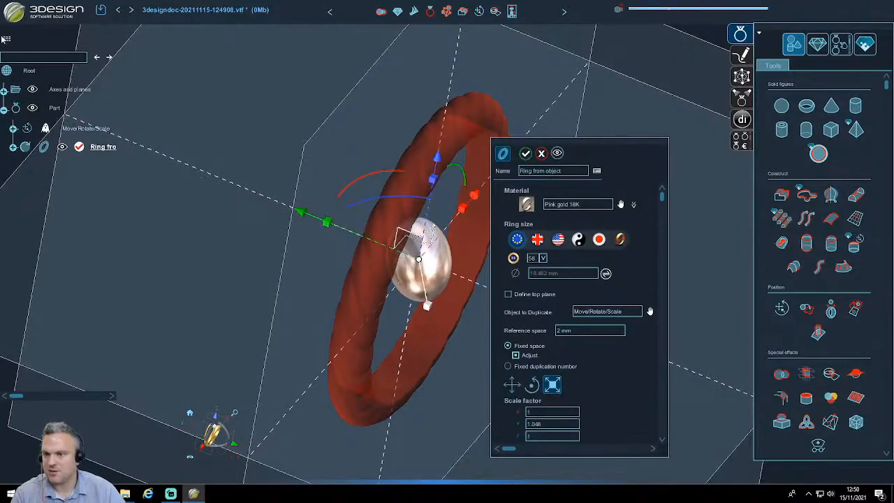
{"action": "left_click", "coordinate": [526, 153]}
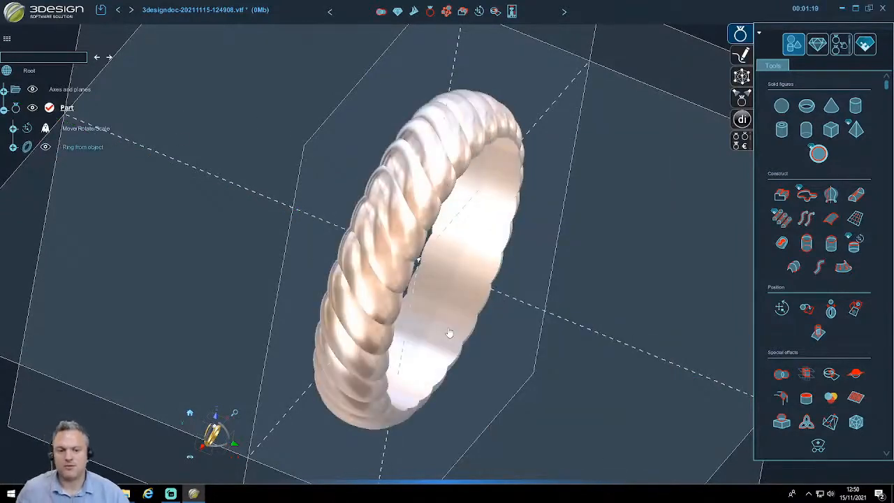
- Examine the widened twisted ring's outer relief and inner surface from several angles
{"action": "left_click", "coordinate": [83, 147]}
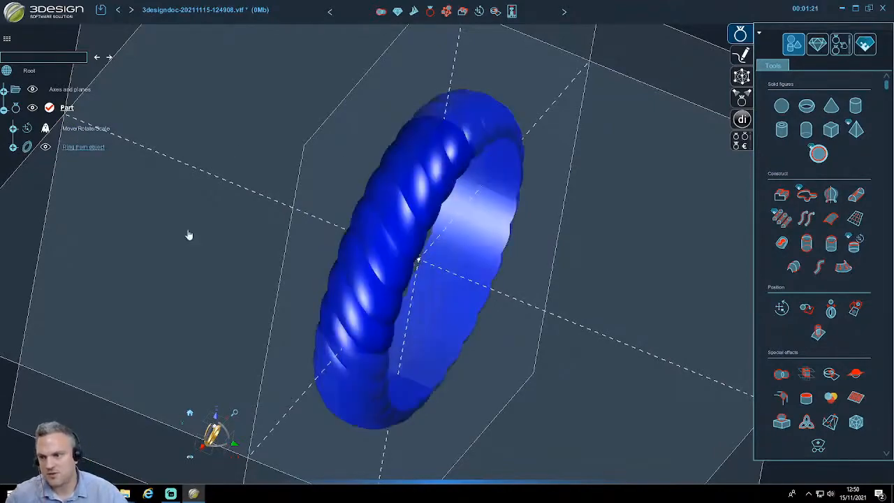
{"action": "middle_click_drag", "start_coordinate": [541, 214], "coordinate": [224, 380]}
{"action": "left_click", "coordinate": [222, 422]}
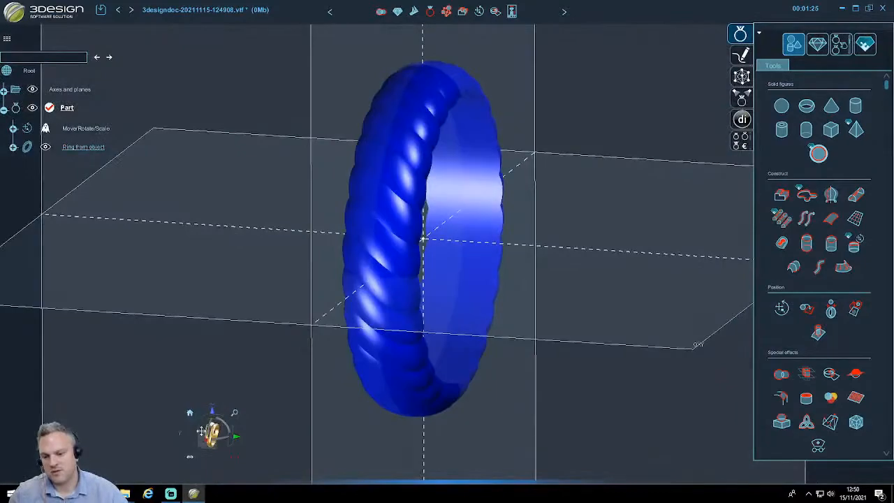
{"action": "left_click", "coordinate": [210, 431]}
{"action": "left_click", "coordinate": [436, 197]}
{"action": "middle_click_drag", "start_coordinate": [487, 185], "coordinate": [429, 343]}
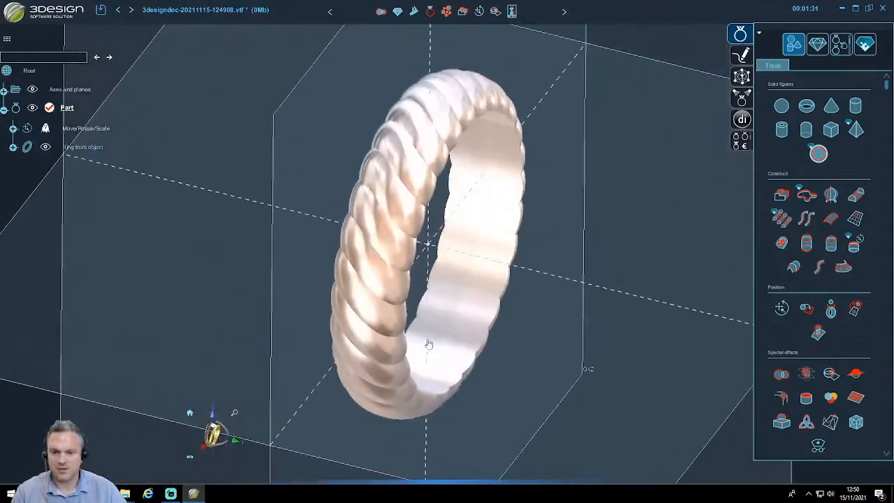
{"action": "left_click", "coordinate": [399, 270]}
{"action": "middle_click_drag", "start_coordinate": [399, 269], "coordinate": [238, 452]}
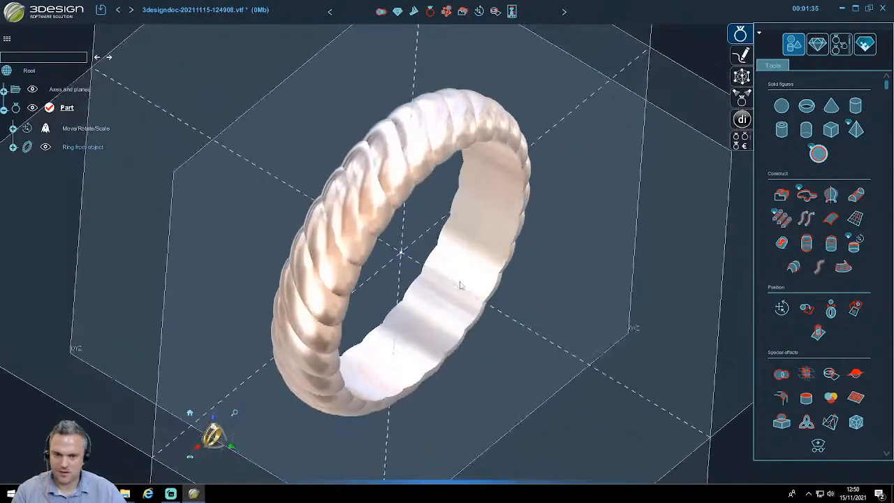
{"action": "scroll", "coordinate": [831, 292], "scroll_direction": "down", "scroll_amount": 3}
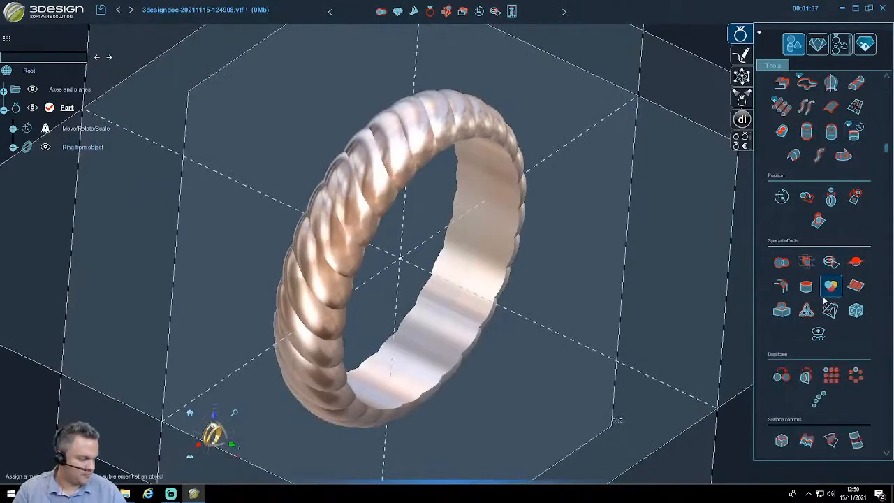
- Hide the twisted Ring from object band
{"action": "left_click", "coordinate": [482, 174]}
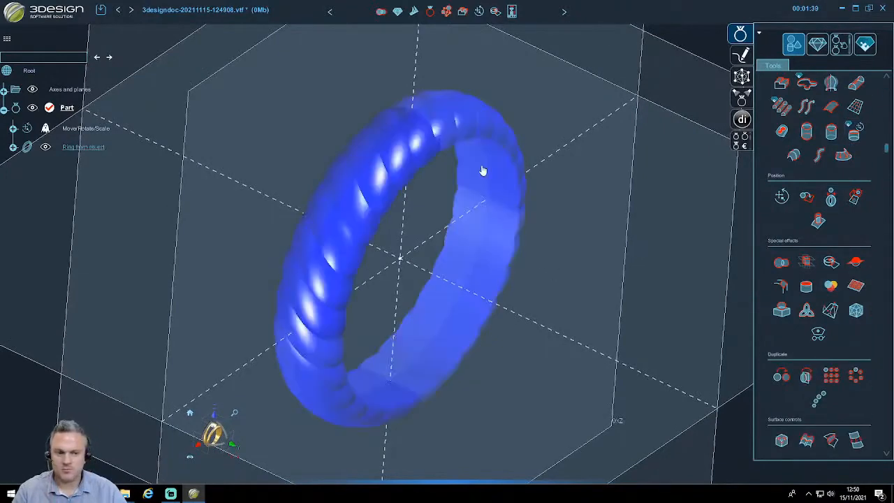
{"action": "key", "text": "h"}
{"action": "scroll", "coordinate": [526, 375], "scroll_direction": "down", "scroll_amount": 4}
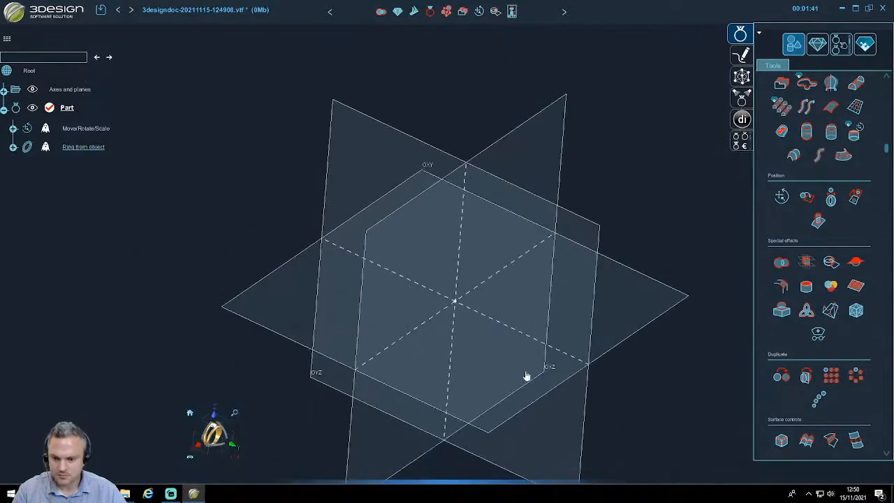
{"action": "middle_click_drag", "start_coordinate": [527, 375], "coordinate": [529, 348]}
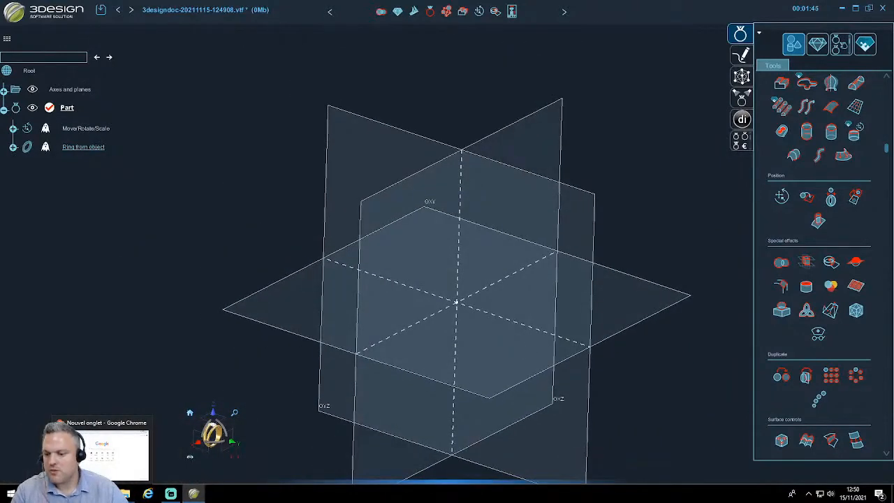
- Switch to the browser and review the main features and 3D SAFE section of the 3Design V10 page
{"action": "left_click", "coordinate": [79, 495]}
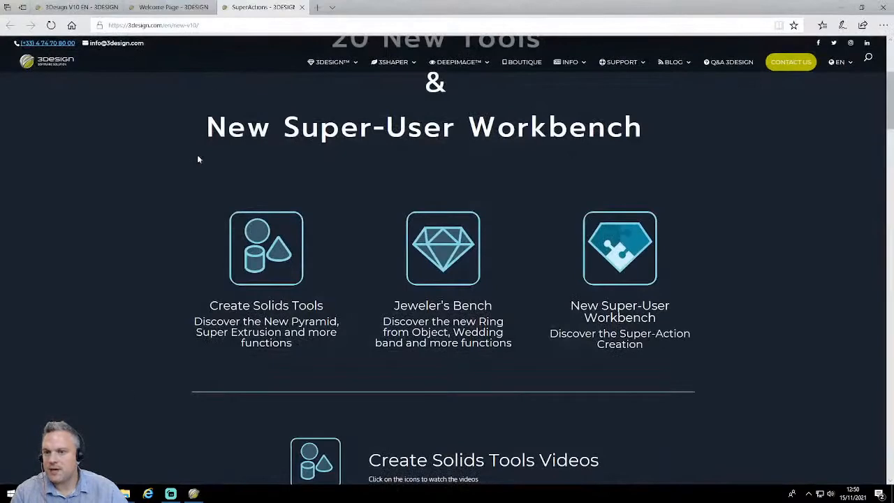
{"action": "left_click", "coordinate": [77, 7]}
{"action": "scroll", "coordinate": [315, 303], "scroll_direction": "down", "scroll_amount": 2}
{"action": "scroll", "coordinate": [309, 307], "scroll_direction": "down", "scroll_amount": 8}
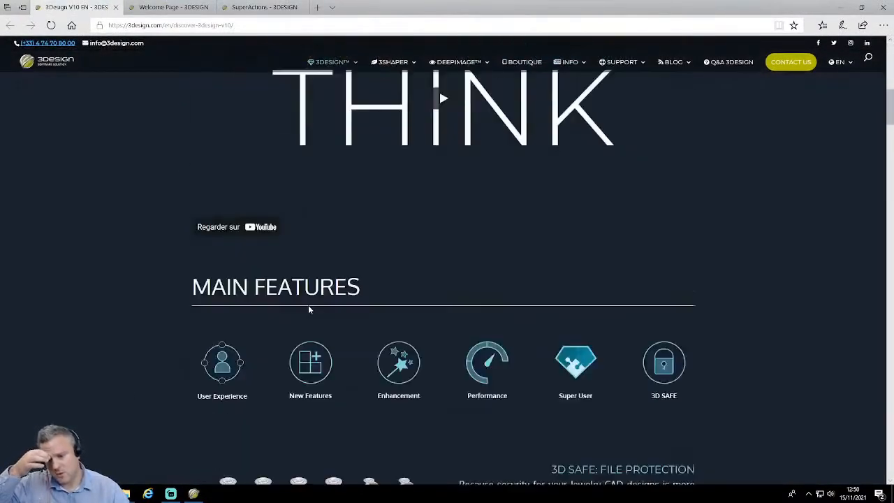
{"action": "scroll", "coordinate": [310, 308], "scroll_direction": "up", "scroll_amount": 1}
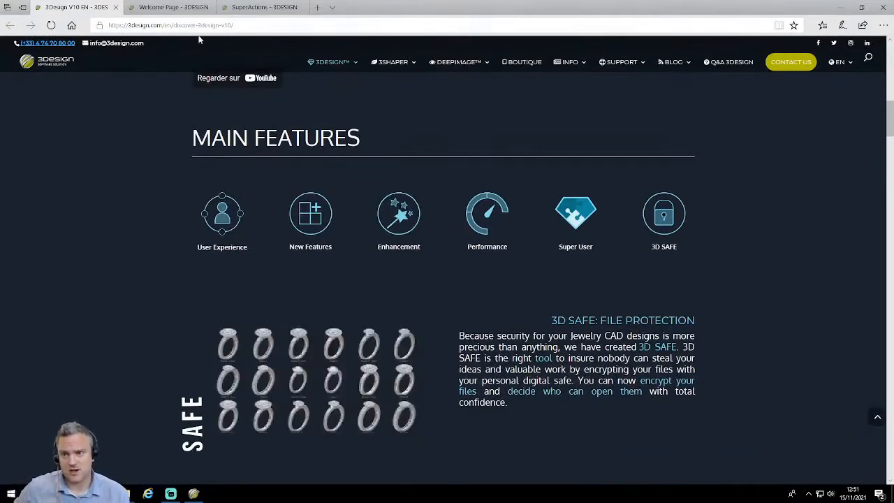
{"action": "scroll", "coordinate": [324, 277], "scroll_direction": "down", "scroll_amount": 1}
{"action": "scroll", "coordinate": [324, 277], "scroll_direction": "down", "scroll_amount": 1}
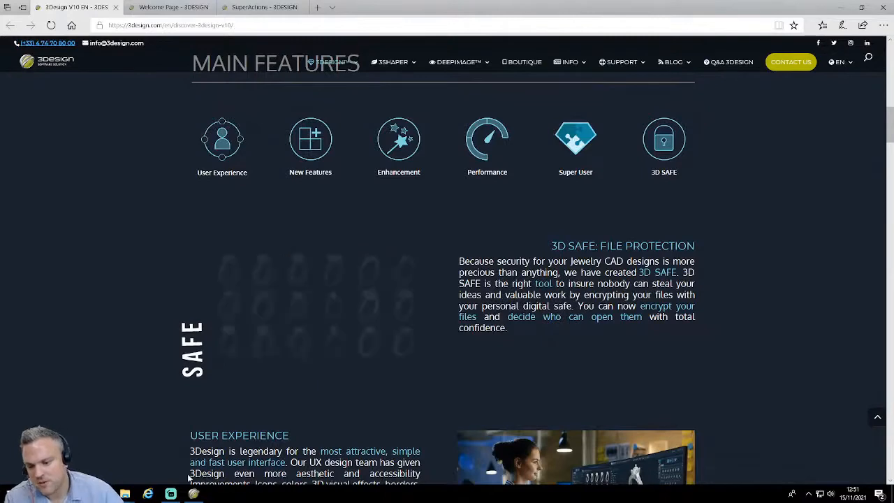
- Switch back to 3Design, start a new document and open Ring_DI demo.vtf, the gold ring with the purple stone
{"action": "key", "text": "alt+Tab"}
{"action": "left_click", "coordinate": [14, 13]}
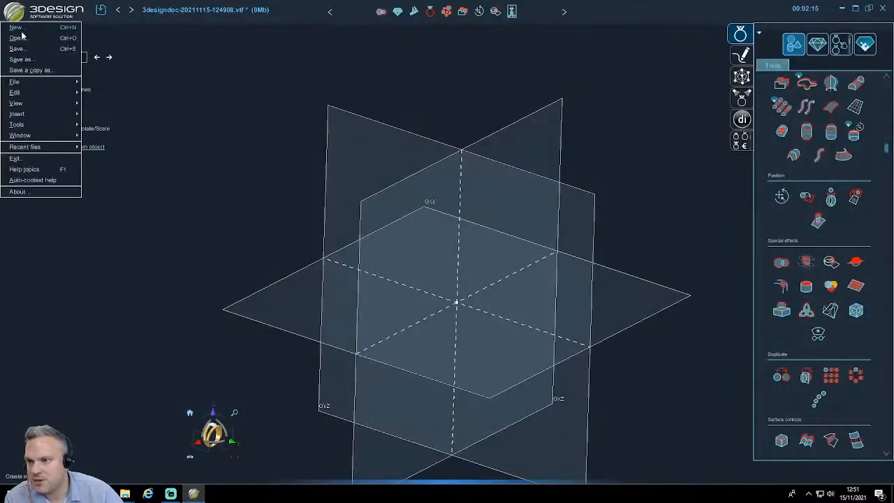
{"action": "left_click", "coordinate": [17, 27]}
{"action": "left_click", "coordinate": [445, 260]}
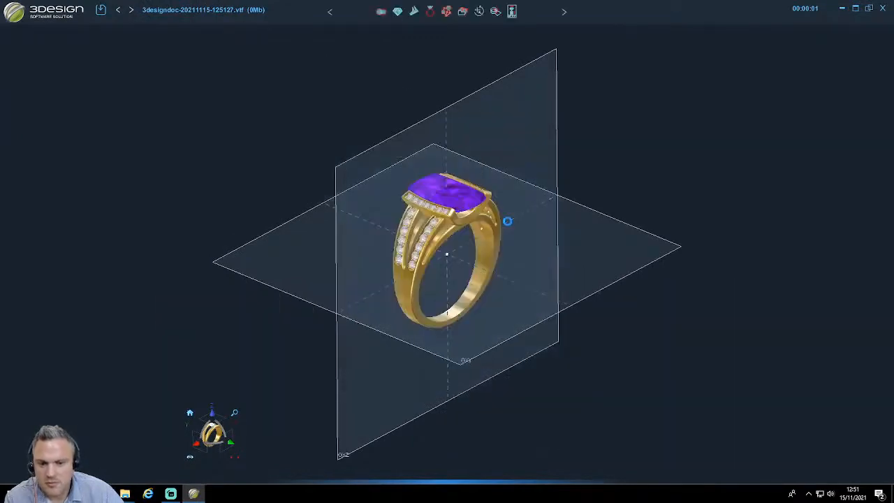
{"action": "middle_click_drag", "start_coordinate": [518, 270], "coordinate": [475, 247]}
{"action": "scroll", "coordinate": [474, 260], "scroll_direction": "up", "scroll_amount": 3}
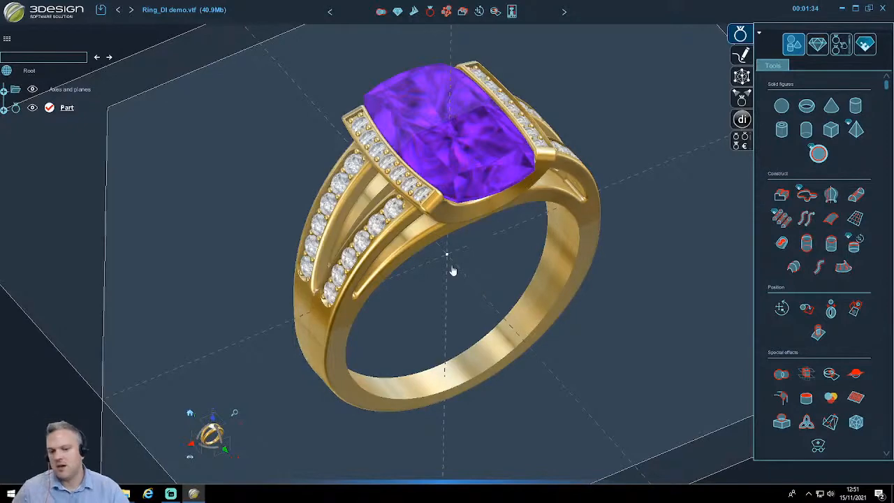
{"action": "middle_click_drag", "start_coordinate": [360, 243], "coordinate": [362, 239]}
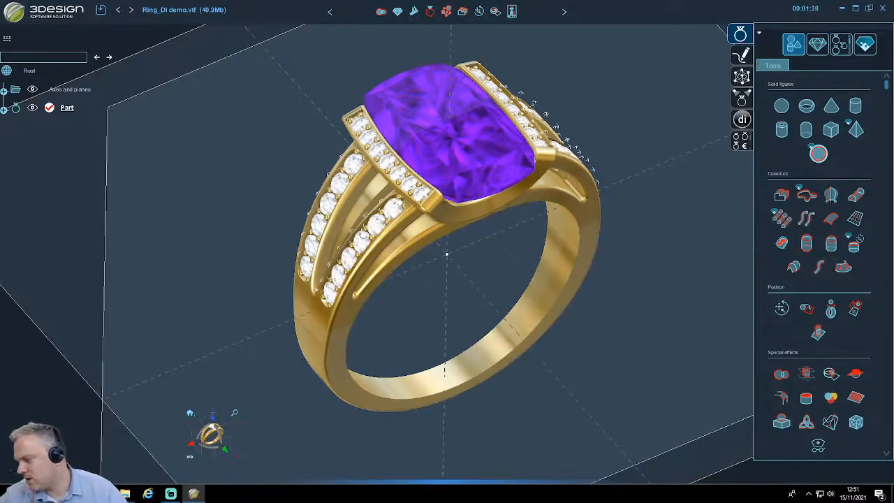
- Lock the open ring file to the master license ID with 3D SAFE and move the dialog clear of the stone
{"action": "left_click", "coordinate": [21, 17]}
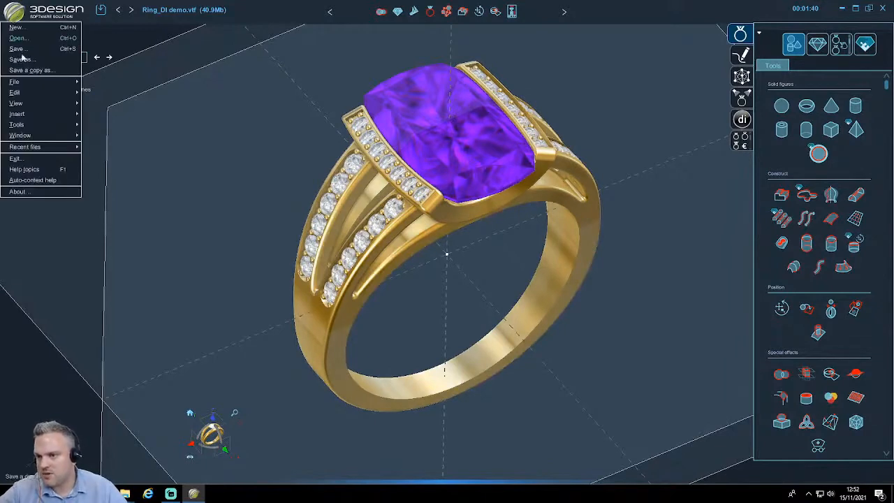
{"action": "mouse_move", "coordinate": [19, 82]}
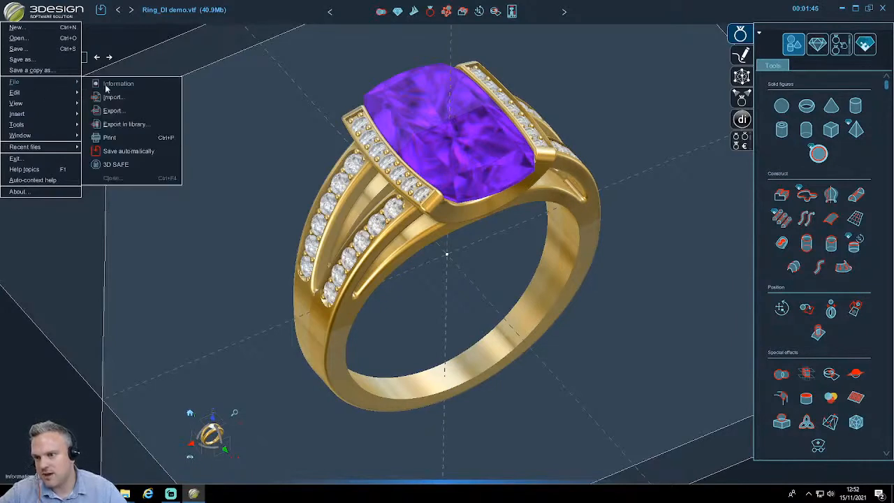
{"action": "left_click", "coordinate": [106, 167]}
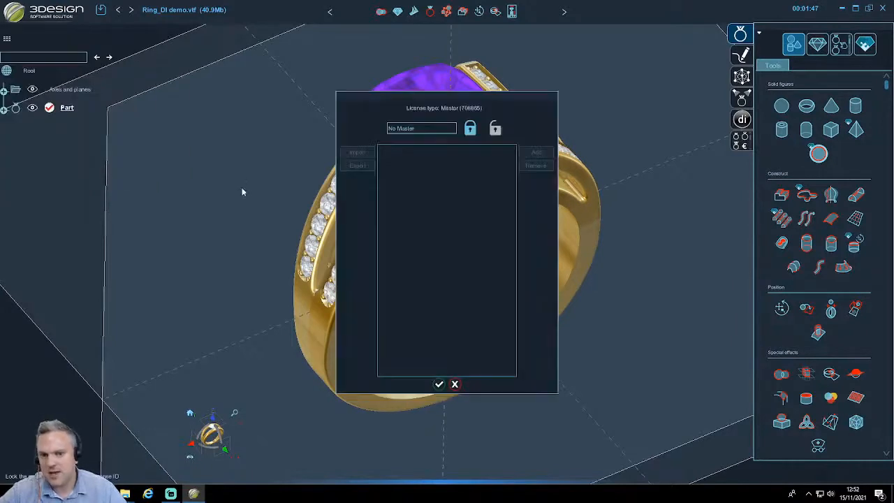
{"action": "left_click", "coordinate": [470, 128]}
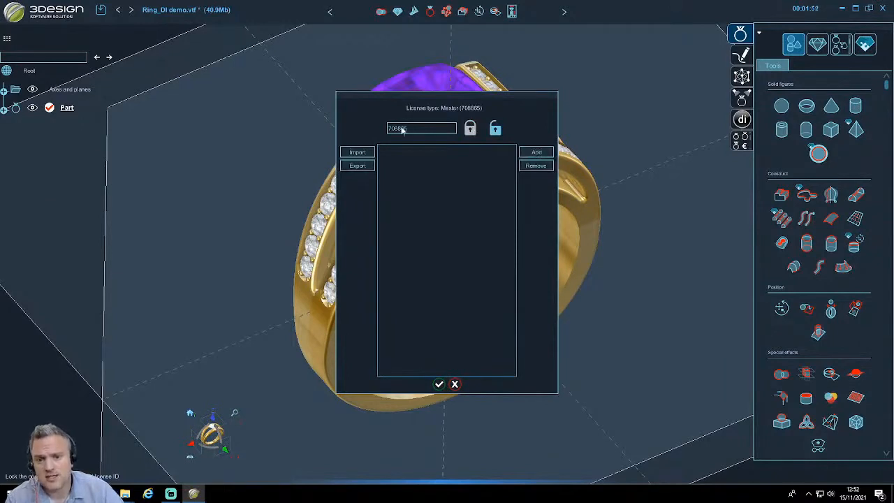
{"action": "left_click_drag", "start_coordinate": [435, 93], "coordinate": [252, 85]}
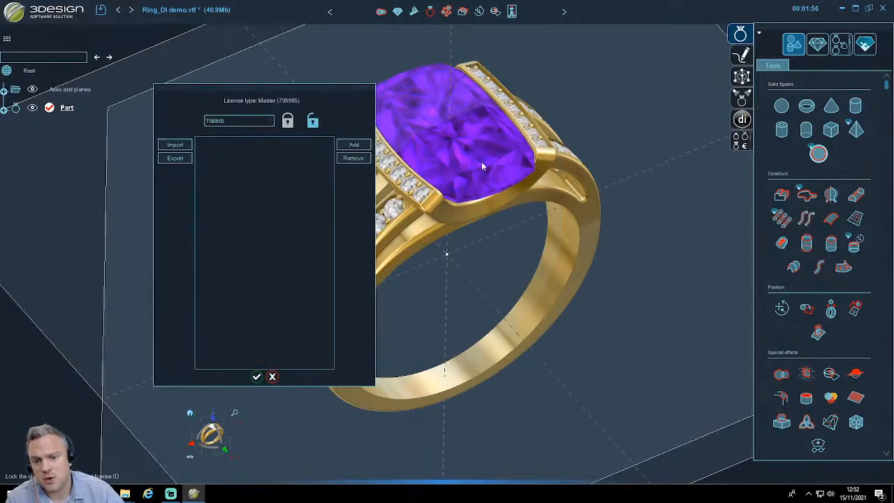
{"action": "left_click", "coordinate": [349, 147]}
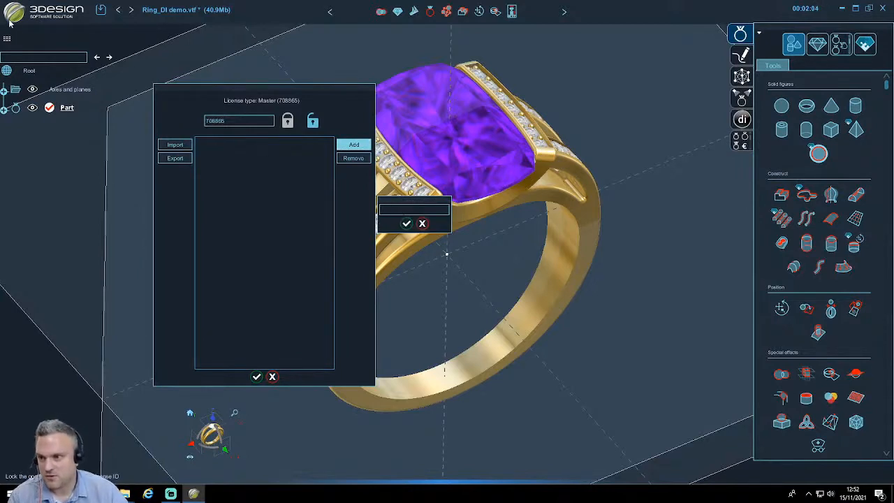
{"action": "left_click", "coordinate": [422, 223]}
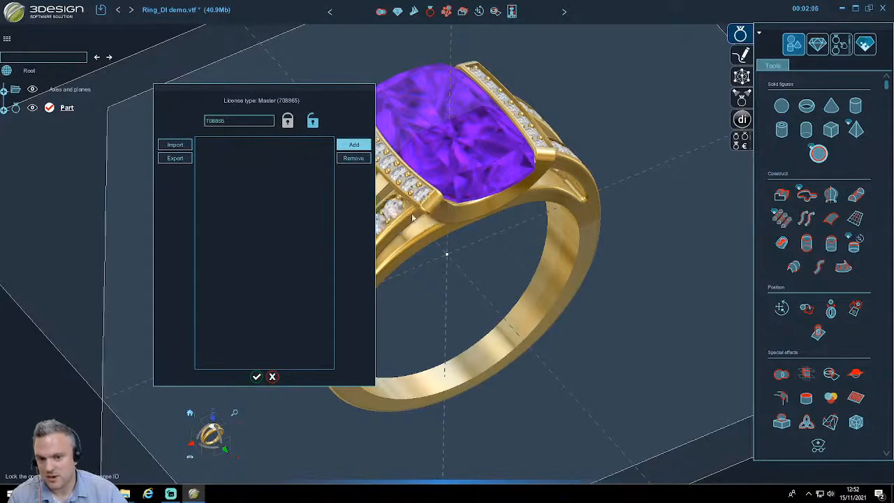
{"action": "left_click", "coordinate": [272, 377]}
- Check the license identifier in the software's About information and close it
{"action": "left_click", "coordinate": [13, 13]}
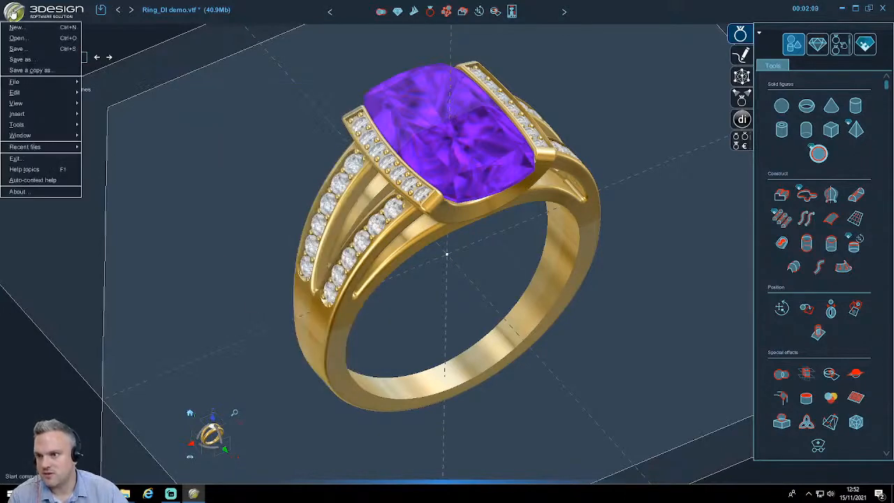
{"action": "left_click", "coordinate": [17, 193]}
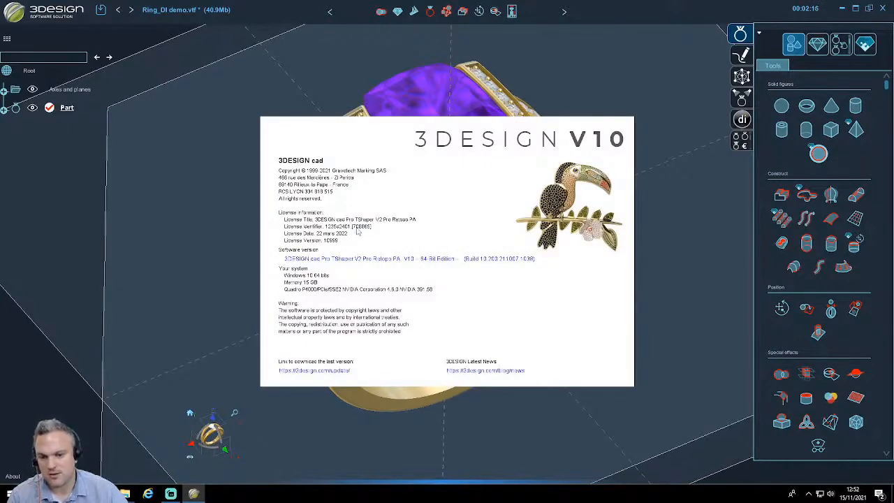
{"action": "left_click", "coordinate": [419, 235]}
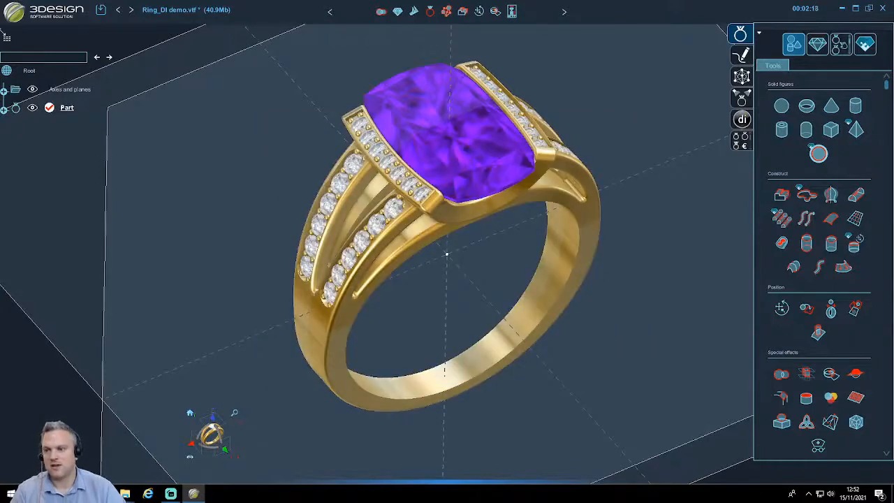
- Reopen the 3D SAFE settings and look at the CSV import for authorized licenses without choosing a file
{"action": "left_click", "coordinate": [15, 12]}
{"action": "mouse_move", "coordinate": [37, 84]}
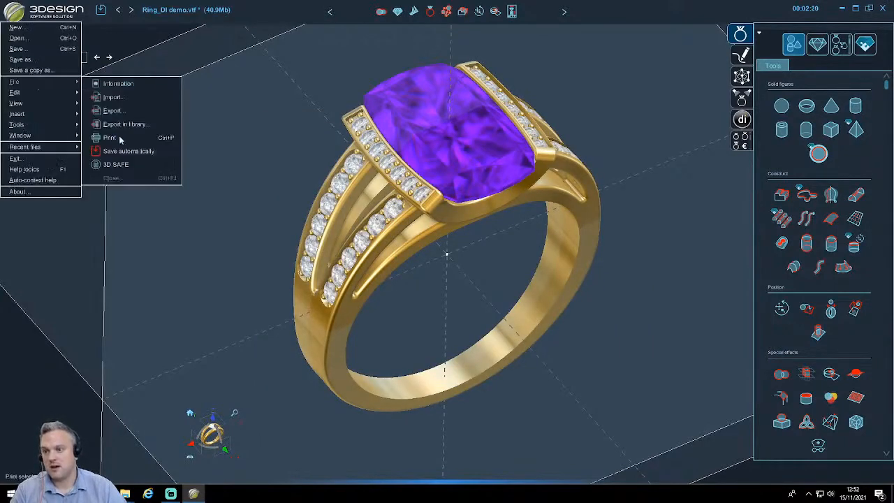
{"action": "left_click", "coordinate": [118, 164]}
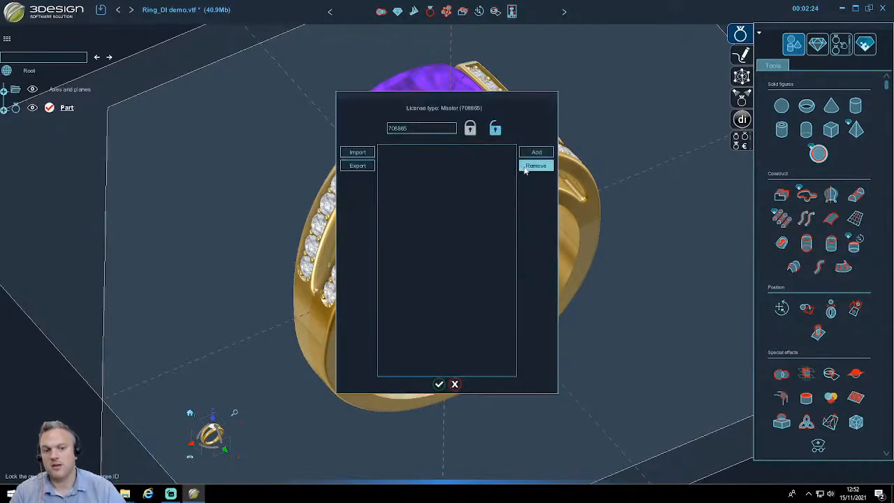
{"action": "left_click", "coordinate": [357, 152]}
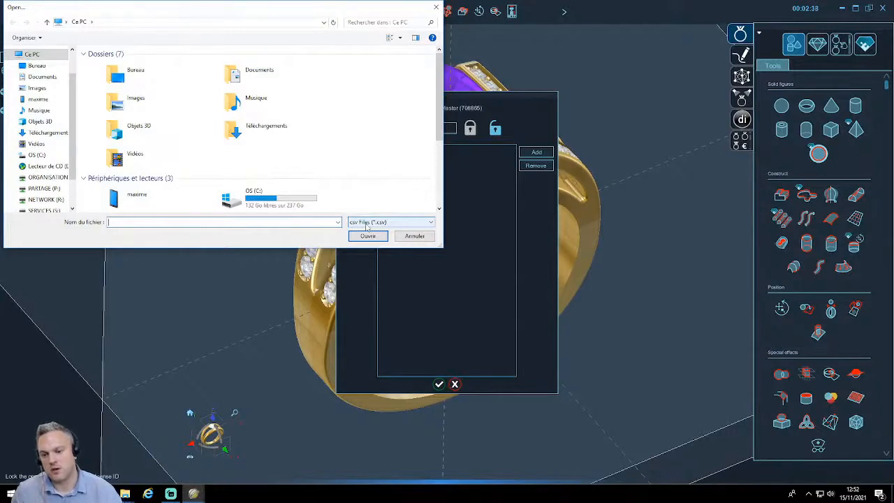
{"action": "left_click", "coordinate": [418, 237]}
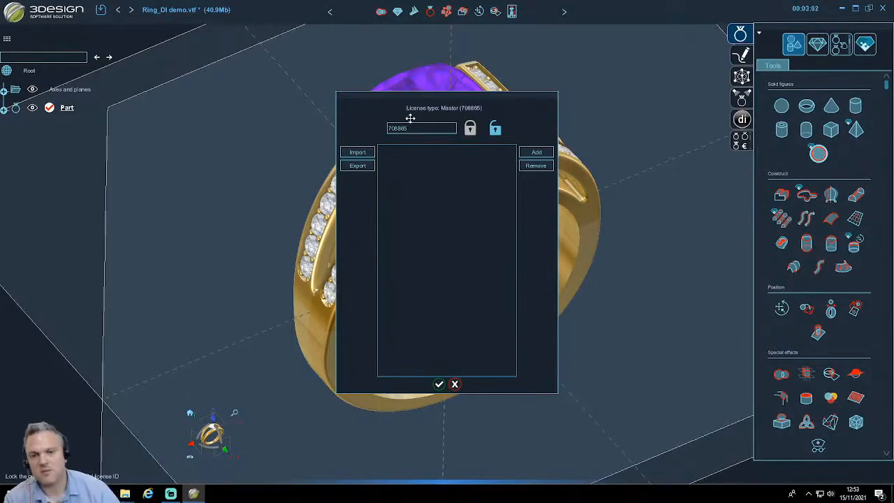
- Switch to the browser and look through the 3D SAFE, User Experience and Enhancement sections of the V10 main features page
{"action": "left_click", "coordinate": [102, 494]}
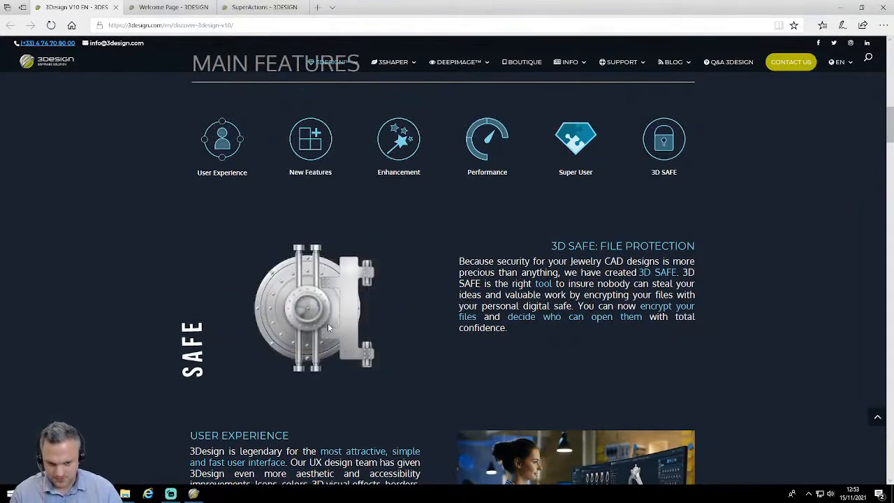
{"action": "scroll", "coordinate": [426, 335], "scroll_direction": "down", "scroll_amount": 1}
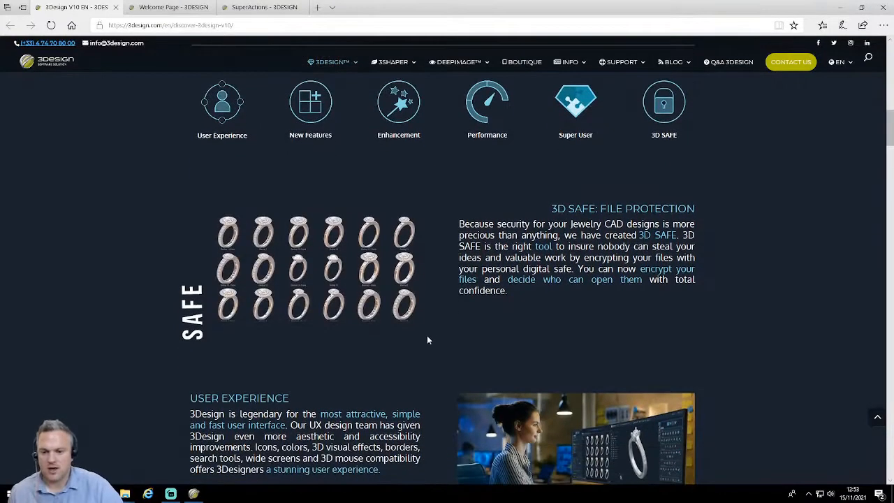
{"action": "scroll", "coordinate": [573, 183], "scroll_direction": "down", "scroll_amount": 1}
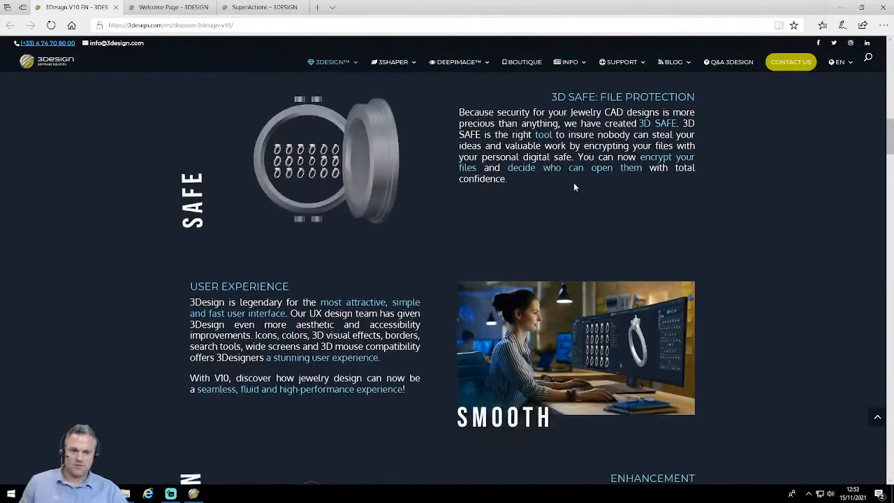
{"action": "scroll", "coordinate": [576, 206], "scroll_direction": "down", "scroll_amount": 1}
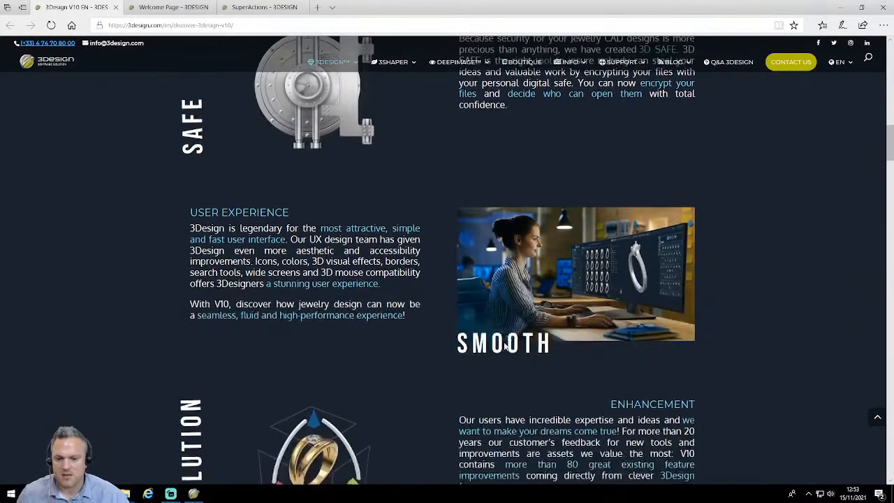
- Return to 3Design, cancel the 3D SAFE settings and start a new document without saving the changes to Ring_DI demo.vtf
{"action": "mouse_move", "coordinate": [193, 494]}
{"action": "left_click", "coordinate": [193, 436]}
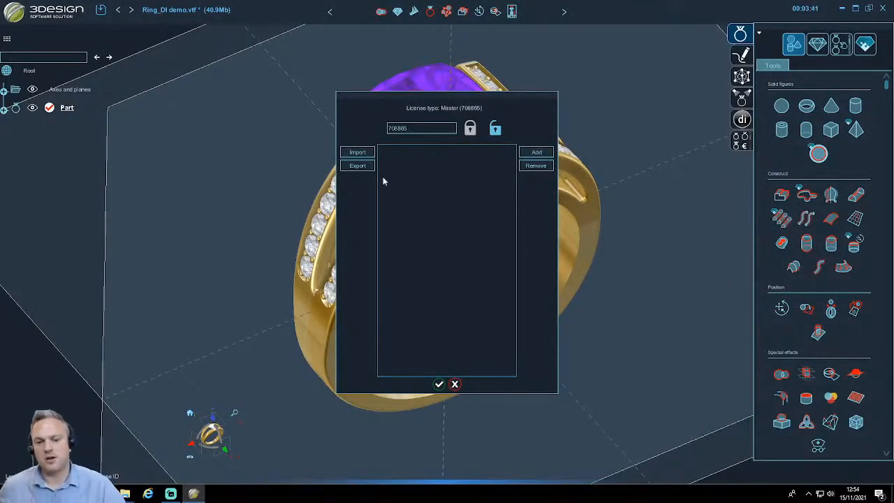
{"action": "left_click", "coordinate": [455, 385]}
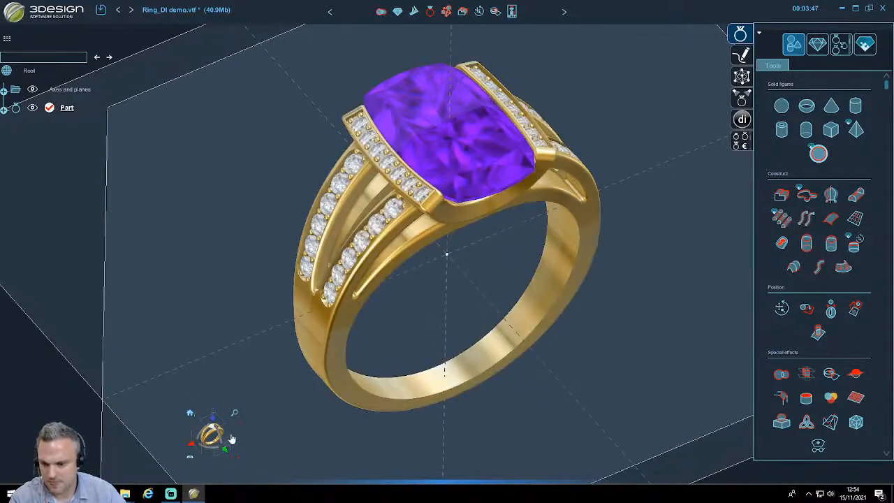
{"action": "mouse_move", "coordinate": [102, 494]}
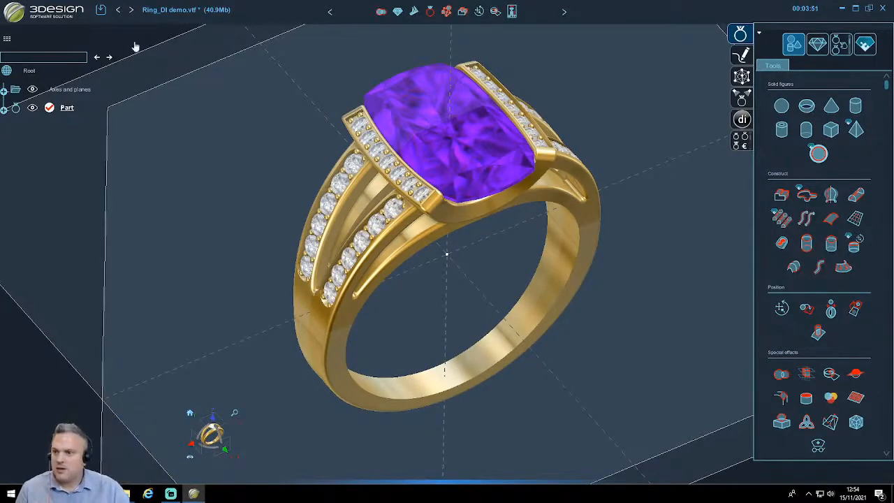
{"action": "left_click", "coordinate": [13, 13]}
{"action": "left_click", "coordinate": [15, 27]}
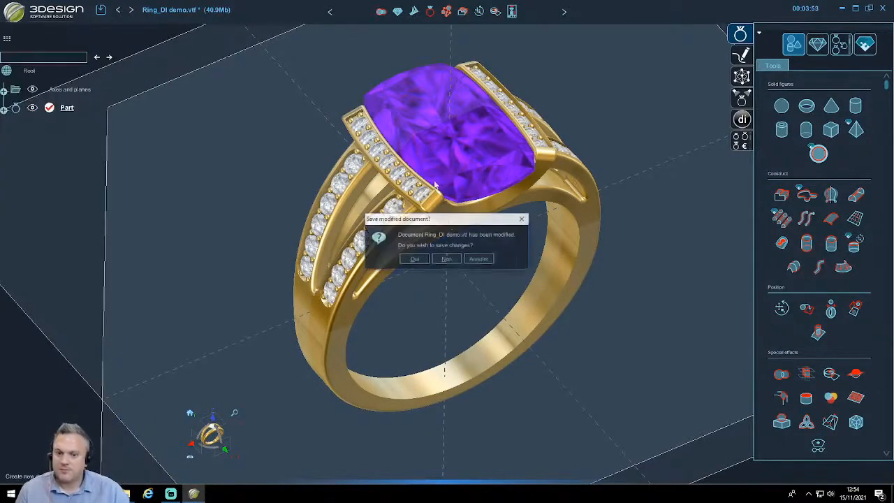
{"action": "left_click", "coordinate": [447, 257]}
{"action": "left_click", "coordinate": [384, 151]}
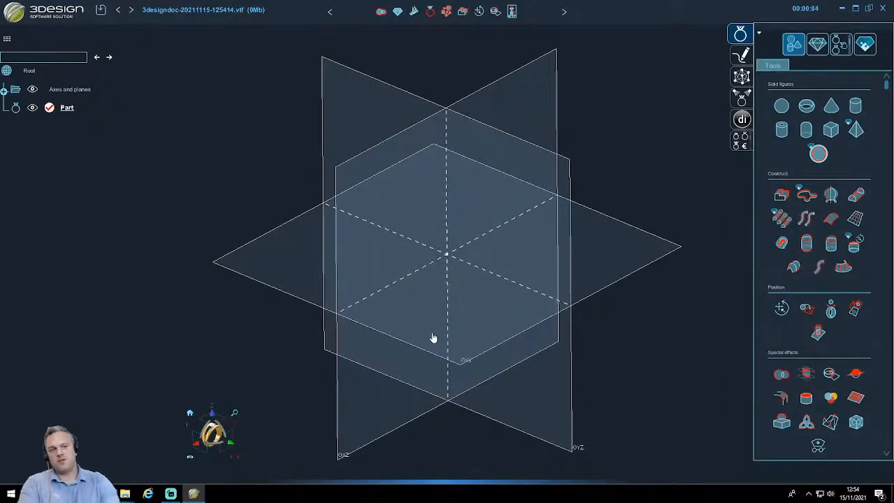
- Review the Display, Sketch, 3Shaper and Price management pages of the program options, widening the dialog, and leave without applying anything
{"action": "left_click", "coordinate": [11, 21]}
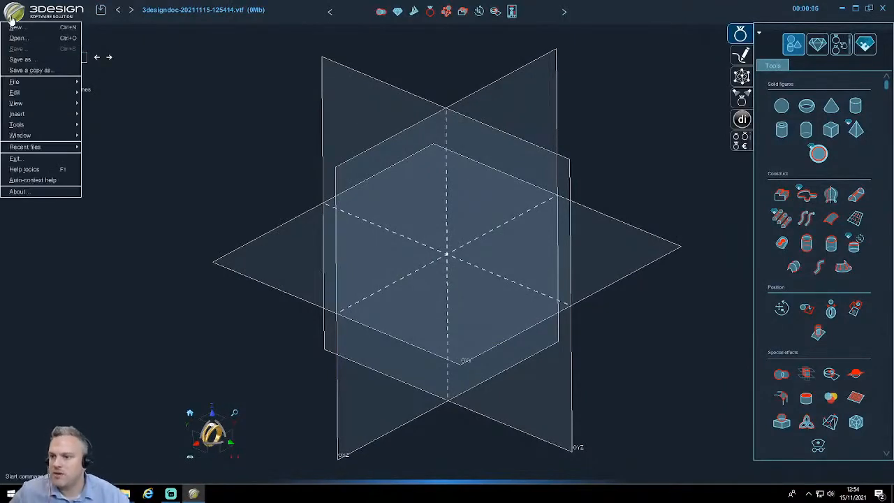
{"action": "mouse_move", "coordinate": [16, 124]}
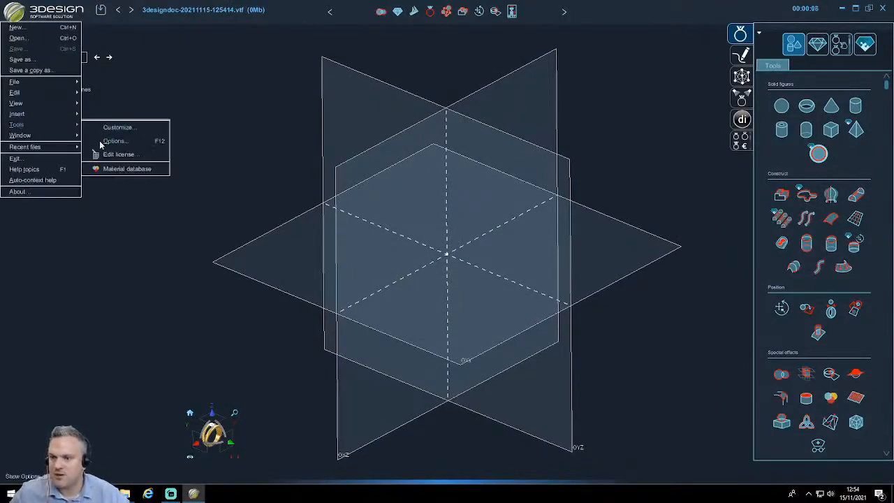
{"action": "left_click", "coordinate": [111, 141]}
{"action": "left_click", "coordinate": [300, 136]}
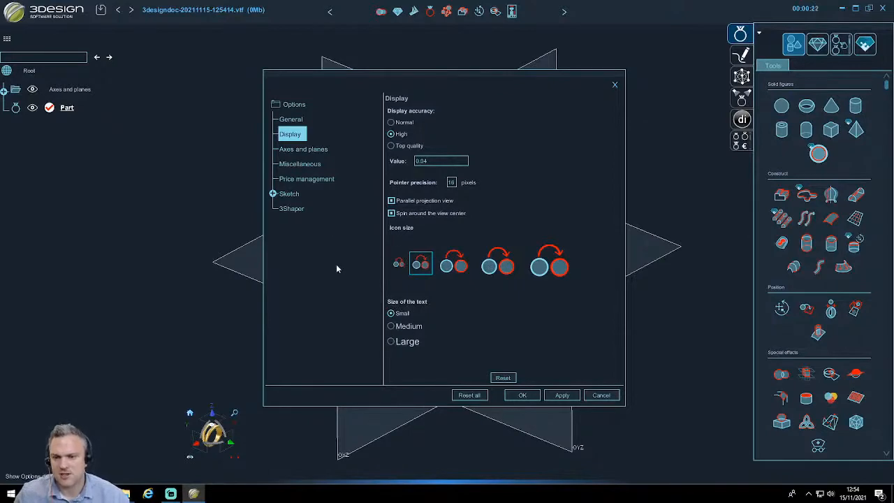
{"action": "left_click", "coordinate": [272, 193]}
{"action": "left_click", "coordinate": [297, 198]}
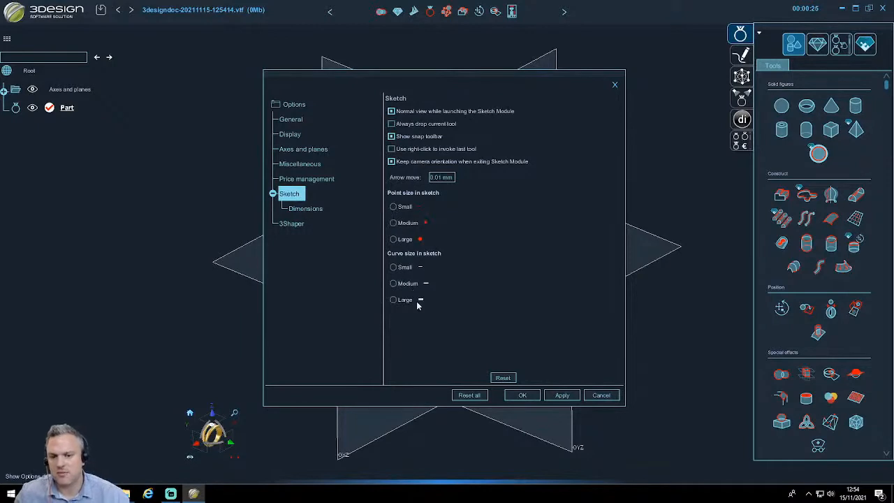
{"action": "left_click", "coordinate": [290, 225]}
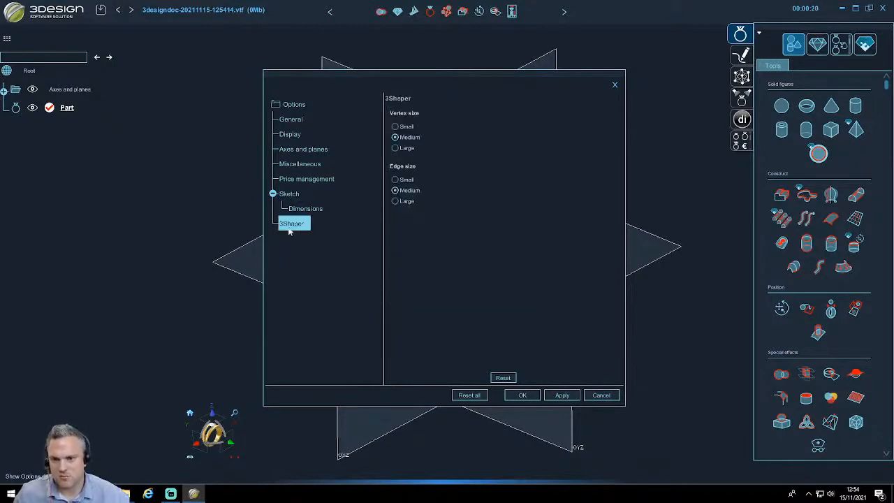
{"action": "left_click", "coordinate": [290, 180]}
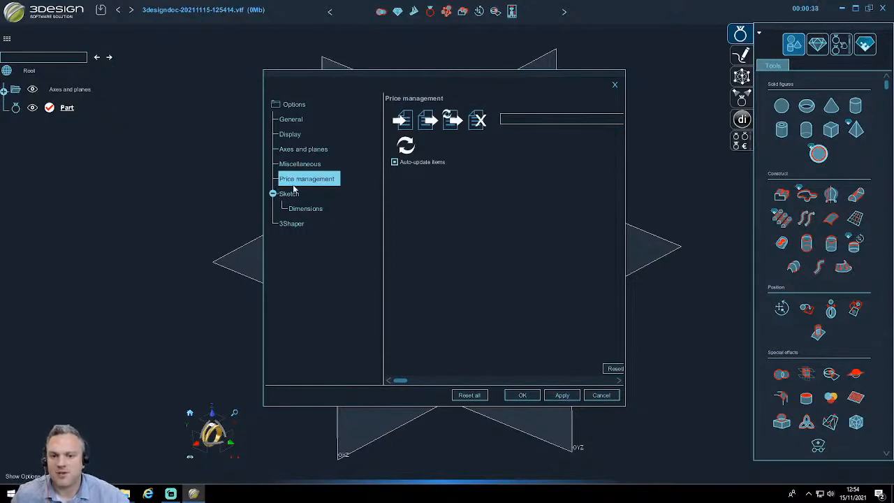
{"action": "left_click_drag", "start_coordinate": [624, 243], "coordinate": [733, 250]}
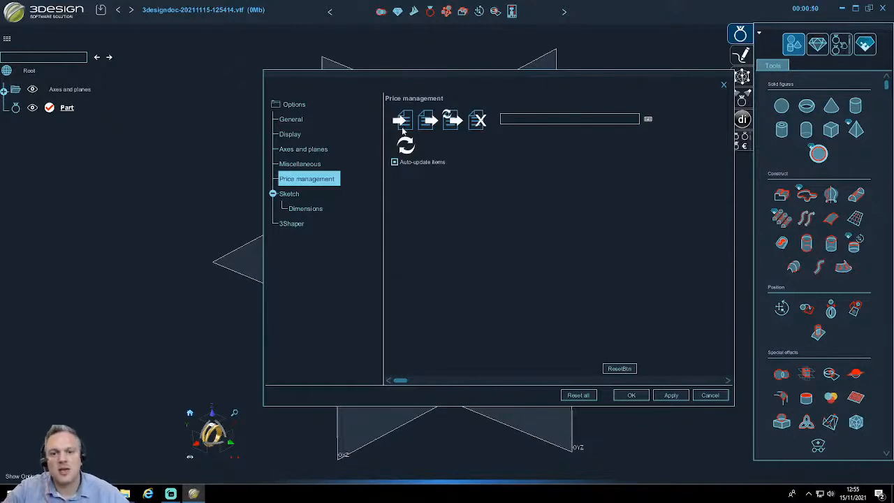
{"action": "left_click", "coordinate": [710, 396]}
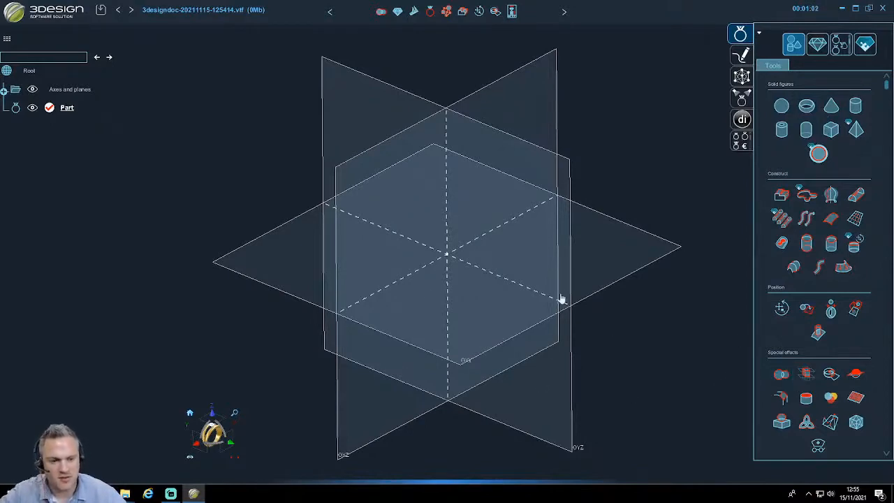
- Open the symbol library below the 3D view and browse the parametric symbols and the contents of the symbols folder
{"action": "left_click_drag", "start_coordinate": [417, 478], "coordinate": [445, 261]}
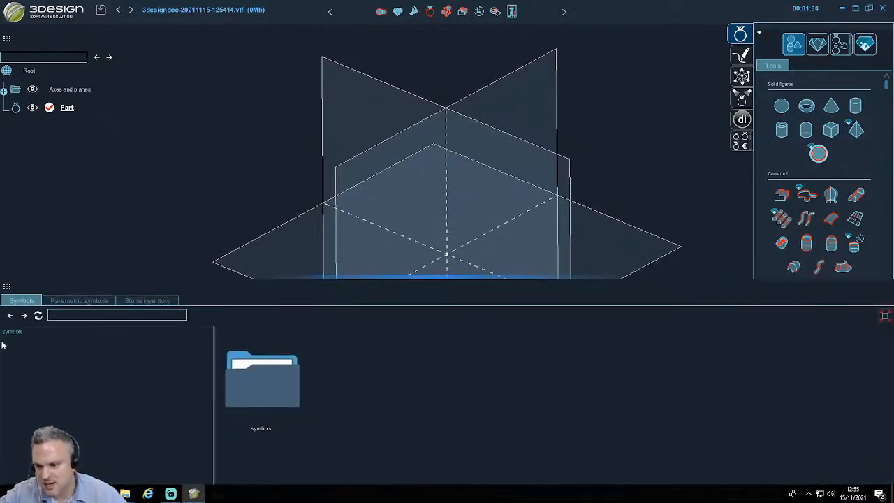
{"action": "left_click", "coordinate": [79, 301]}
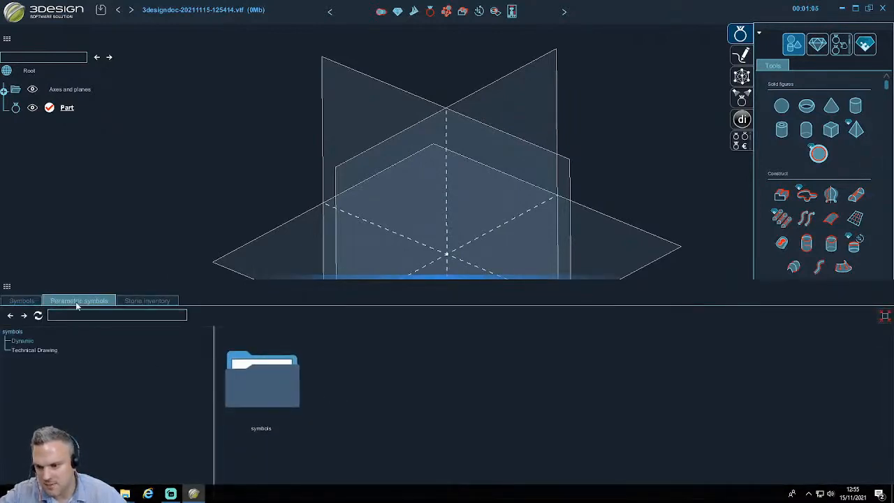
{"action": "left_click", "coordinate": [21, 300]}
{"action": "double_click", "coordinate": [255, 386]}
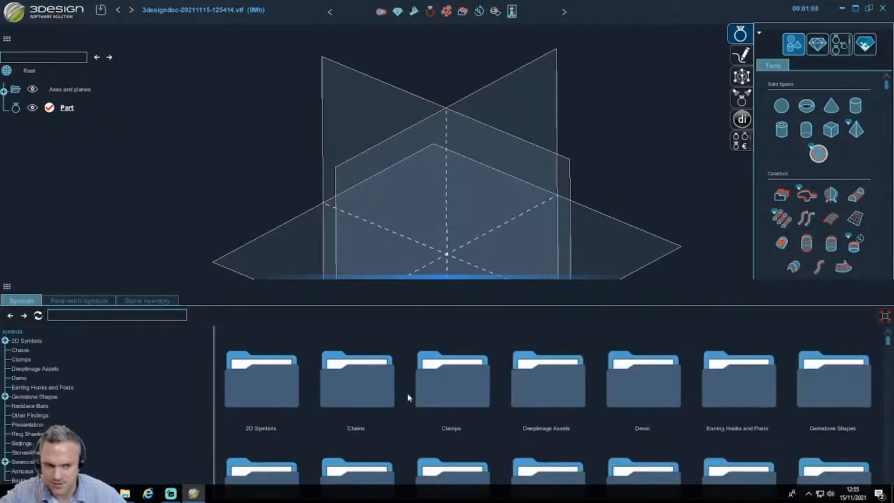
{"action": "scroll", "coordinate": [408, 397], "scroll_direction": "down", "scroll_amount": 2}
- Examine the symbol server settings among the Miscellaneous program options and cancel without changes
{"action": "left_click", "coordinate": [12, 10]}
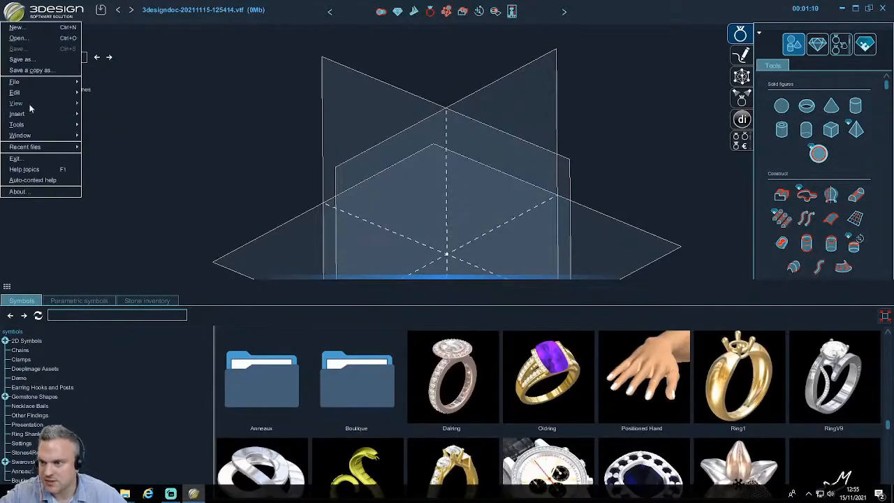
{"action": "mouse_move", "coordinate": [26, 122]}
{"action": "left_click", "coordinate": [110, 141]}
{"action": "left_click", "coordinate": [301, 163]}
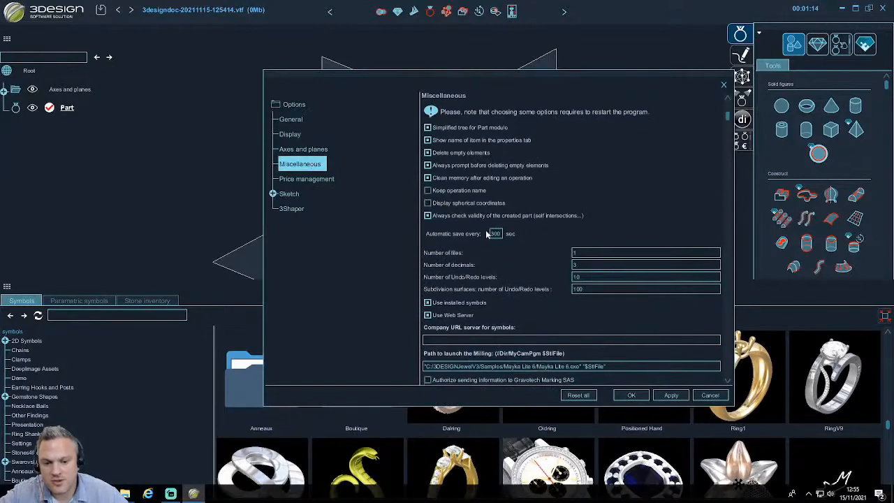
{"action": "scroll", "coordinate": [479, 213], "scroll_direction": "down", "scroll_amount": 1}
{"action": "scroll", "coordinate": [479, 213], "scroll_direction": "down", "scroll_amount": 1}
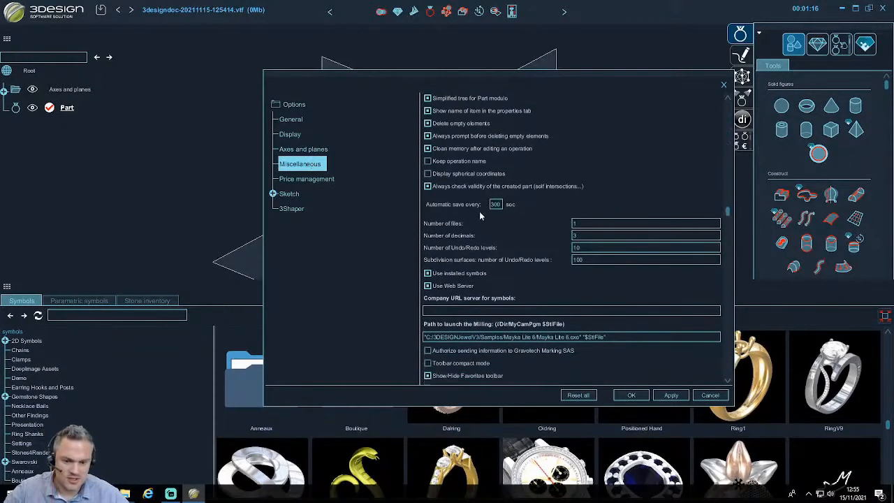
{"action": "left_click", "coordinate": [709, 395]}
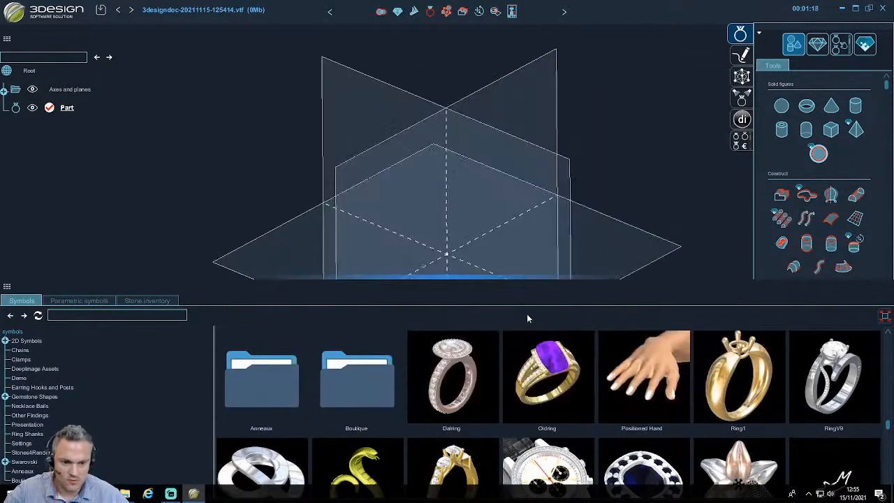
- Collapse the symbol library and open the toucan model Toucan_2-20210528-111203.vtf
{"action": "left_click_drag", "start_coordinate": [495, 273], "coordinate": [494, 258]}
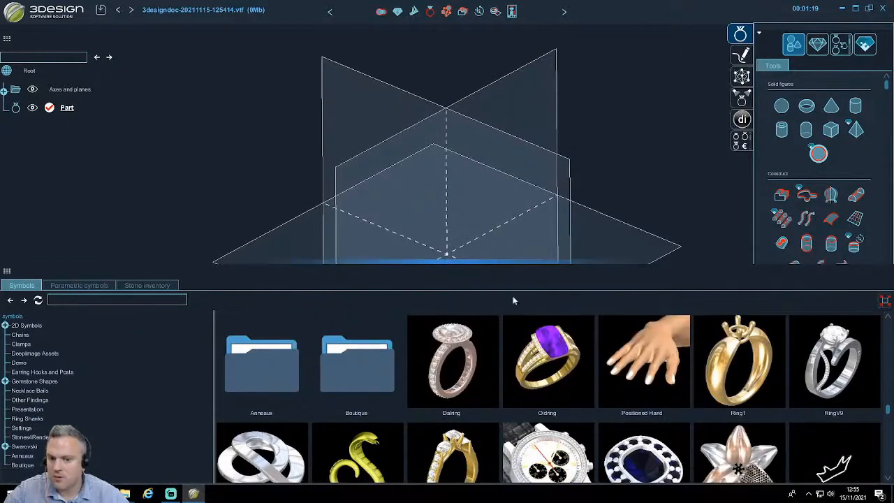
{"action": "left_click", "coordinate": [475, 263]}
{"action": "mouse_move", "coordinate": [124, 494]}
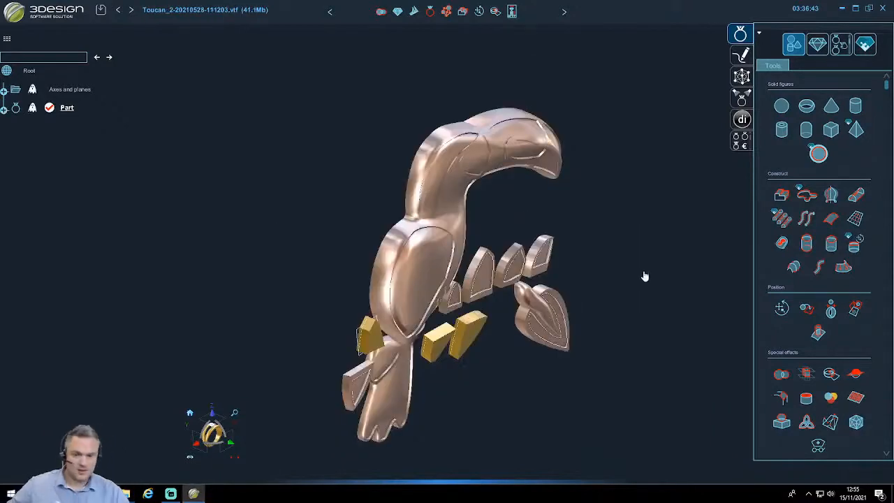
- Delete three of the small pink gold pointed solids beside the toucan's body, keeping their outline curves
{"action": "middle_click_drag", "start_coordinate": [644, 277], "coordinate": [305, 153]}
{"action": "scroll", "coordinate": [503, 296], "scroll_direction": "up", "scroll_amount": 5}
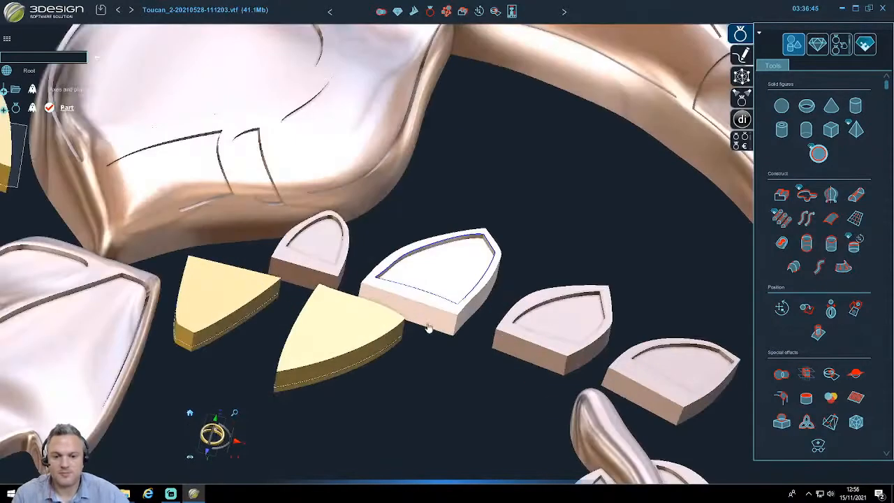
{"action": "left_click", "coordinate": [429, 328]}
{"action": "key", "text": "Delete"}
{"action": "middle_click_drag", "start_coordinate": [503, 321], "coordinate": [441, 326]}
{"action": "left_click", "coordinate": [501, 341]}
{"action": "key", "text": "Delete"}
{"action": "middle_click_drag", "start_coordinate": [520, 354], "coordinate": [465, 334]}
{"action": "left_click", "coordinate": [479, 314]}
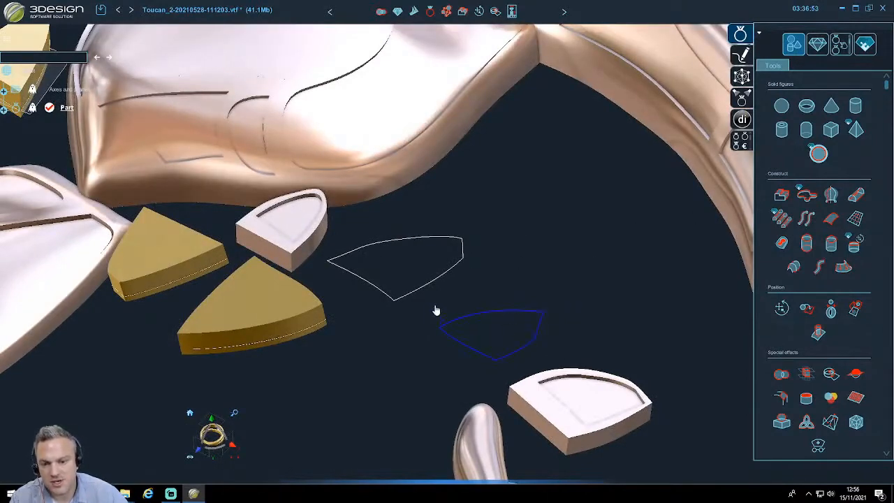
{"action": "left_click", "coordinate": [278, 248]}
{"action": "key", "text": "Delete"}
{"action": "scroll", "coordinate": [363, 288], "scroll_direction": "down", "scroll_amount": 6}
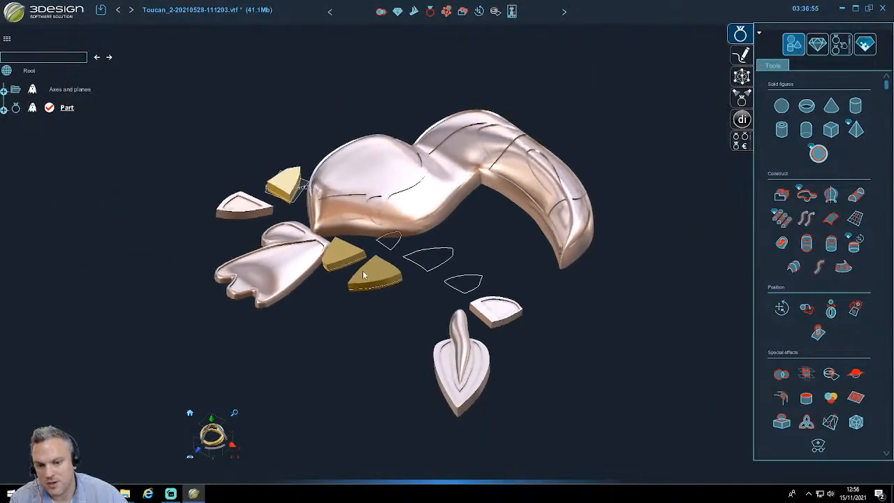
- Extrude the pointed outline next to the remaining pink gold piece symmetrically on both sides by 0.8 mm in Pink gold 18K
{"action": "scroll", "coordinate": [359, 290], "scroll_direction": "up", "scroll_amount": 5}
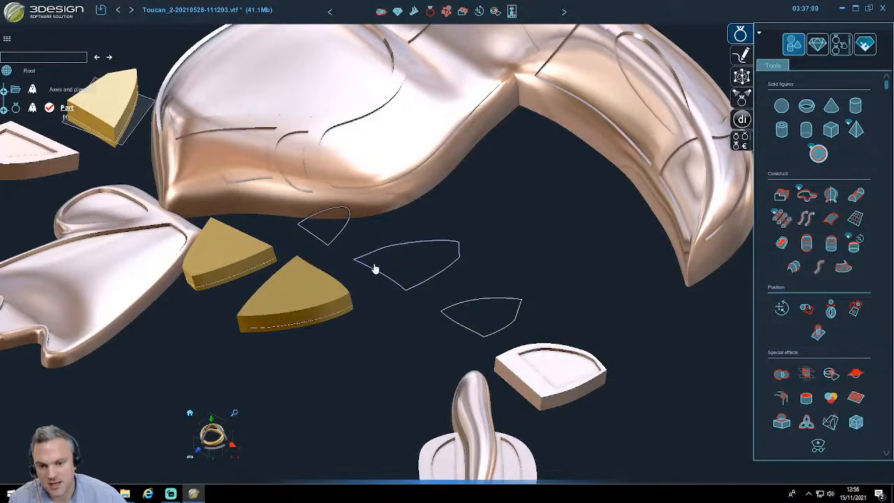
{"action": "left_click", "coordinate": [479, 336]}
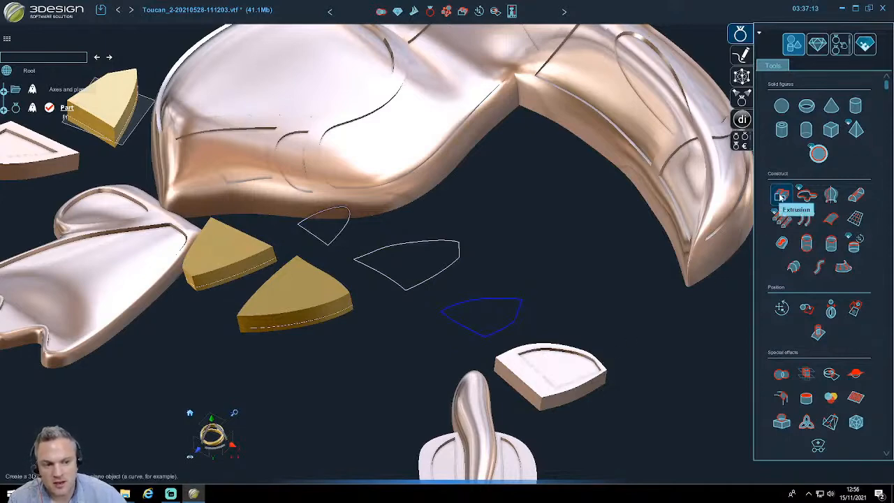
{"action": "left_click", "coordinate": [780, 197]}
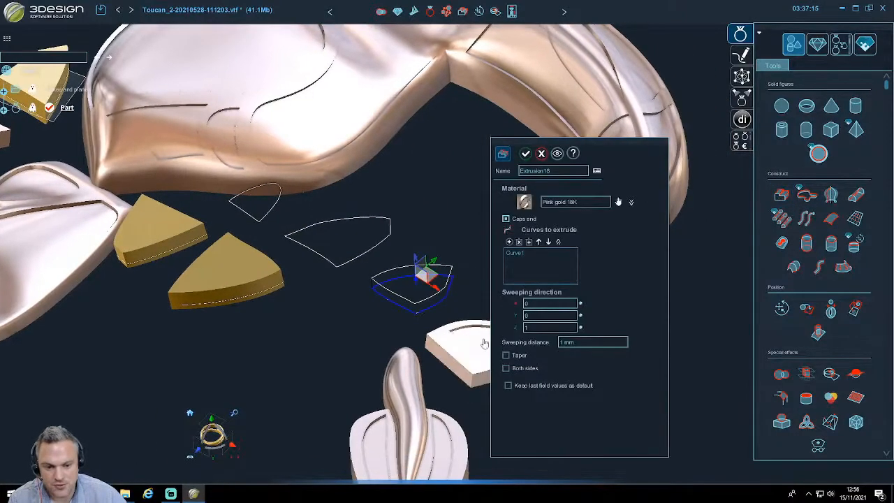
{"action": "left_click", "coordinate": [518, 372]}
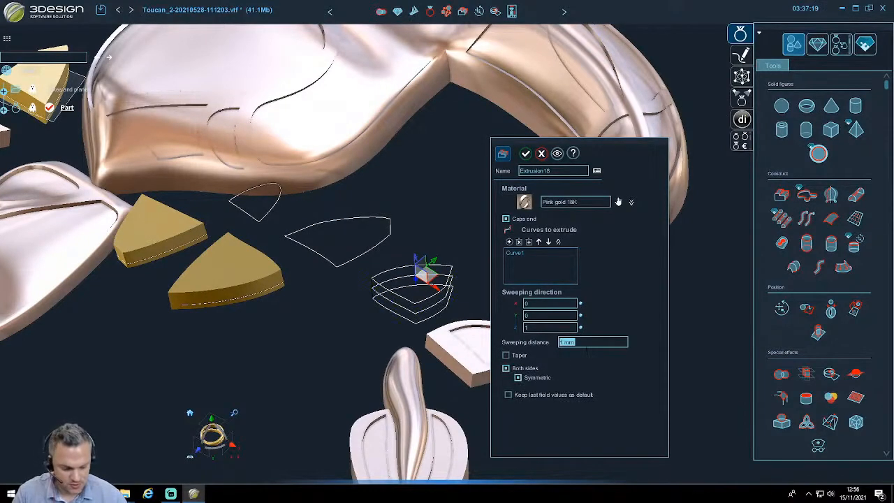
{"action": "type", "text": "0.8"}
{"action": "key", "text": "Return"}
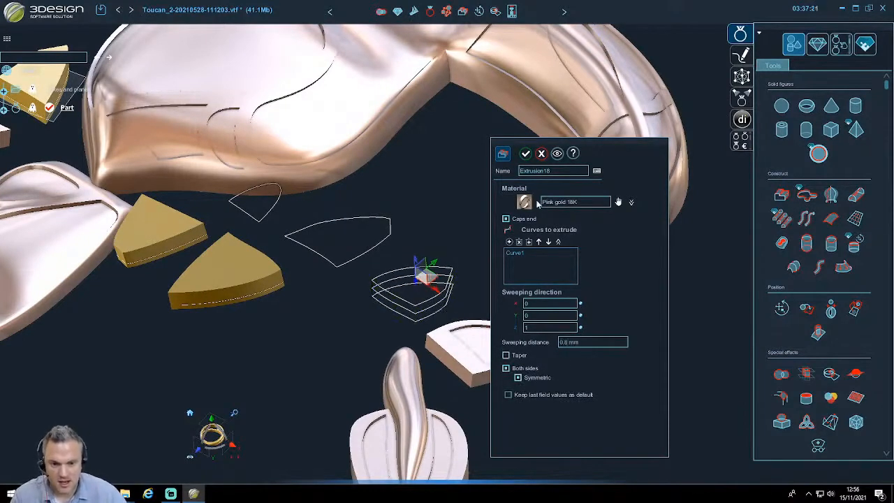
{"action": "left_click", "coordinate": [526, 155]}
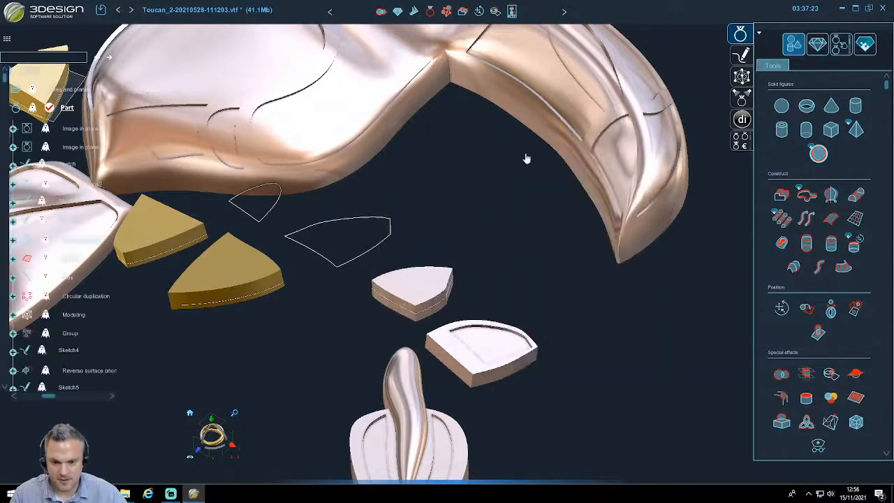
- Edit the newly extruded pointed pink gold piece so that it extends to only one side of its outline
{"action": "left_click", "coordinate": [431, 284]}
{"action": "left_click", "coordinate": [556, 326]}
{"action": "double_click", "coordinate": [409, 275]}
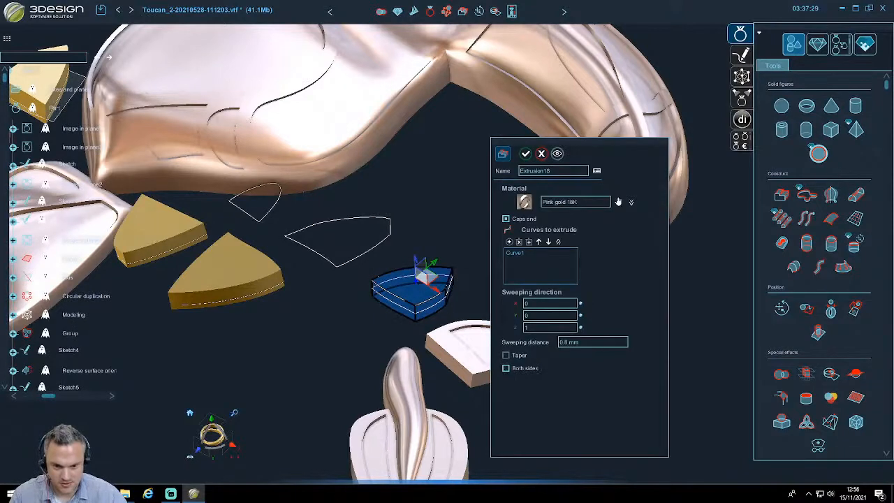
{"action": "left_click", "coordinate": [525, 153]}
{"action": "scroll", "coordinate": [473, 270], "scroll_direction": "up", "scroll_amount": 5}
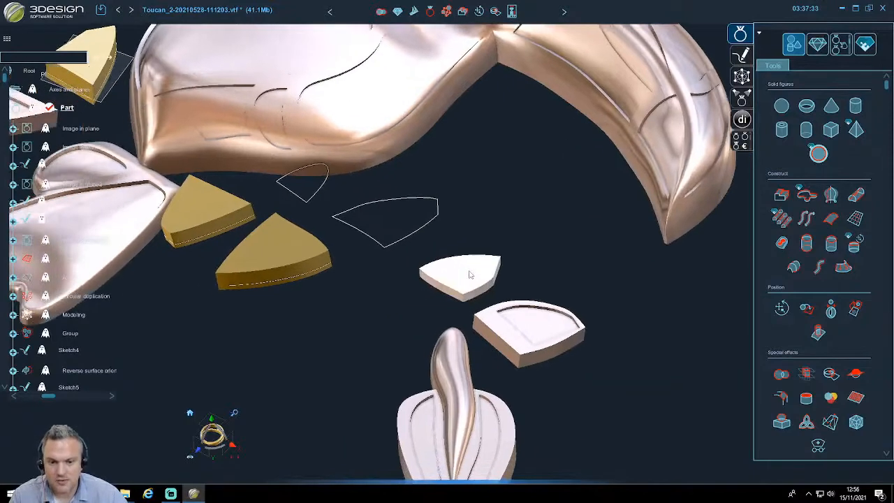
- Extrude the larger pointed outline beside that piece one-sided by 1.2 mm in Pink gold 18K, repeating the last-used Extrusion
{"action": "left_click", "coordinate": [360, 201]}
{"action": "left_click", "coordinate": [521, 302]}
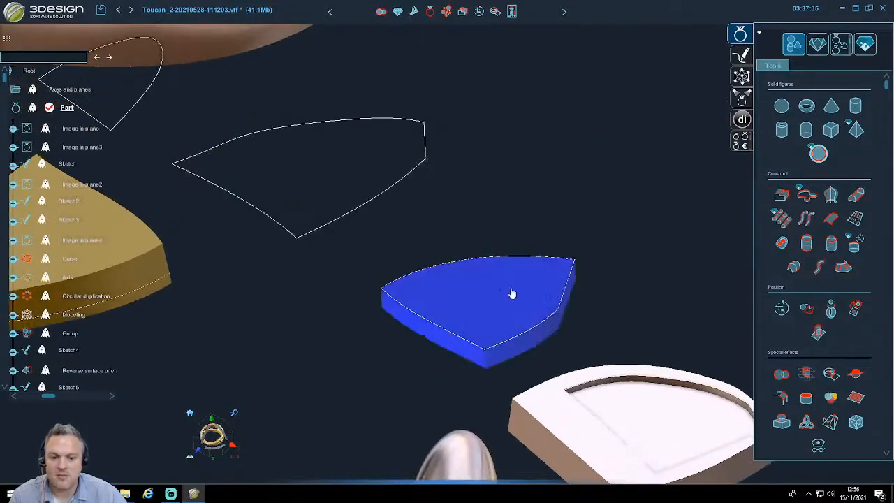
{"action": "left_click", "coordinate": [378, 200]}
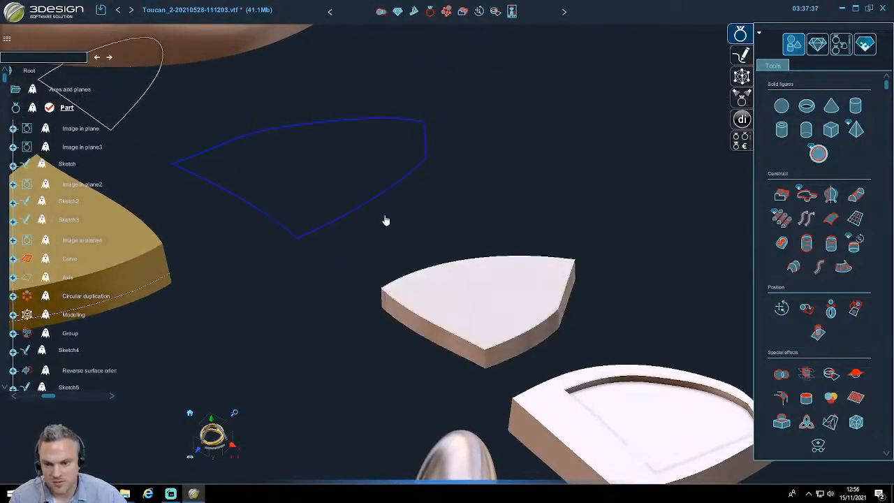
{"action": "right_click", "coordinate": [343, 223]}
{"action": "mouse_move", "coordinate": [420, 376]}
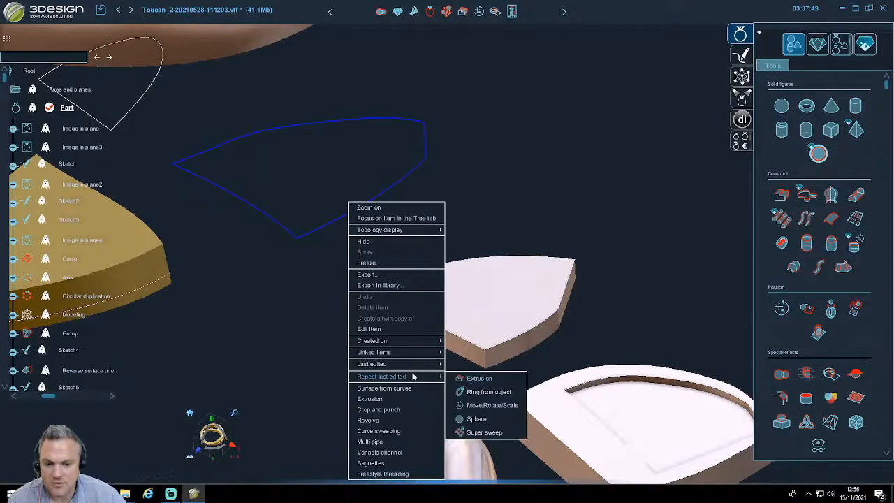
{"action": "left_click", "coordinate": [479, 378]}
{"action": "right_click_drag", "start_coordinate": [347, 347], "coordinate": [412, 335]}
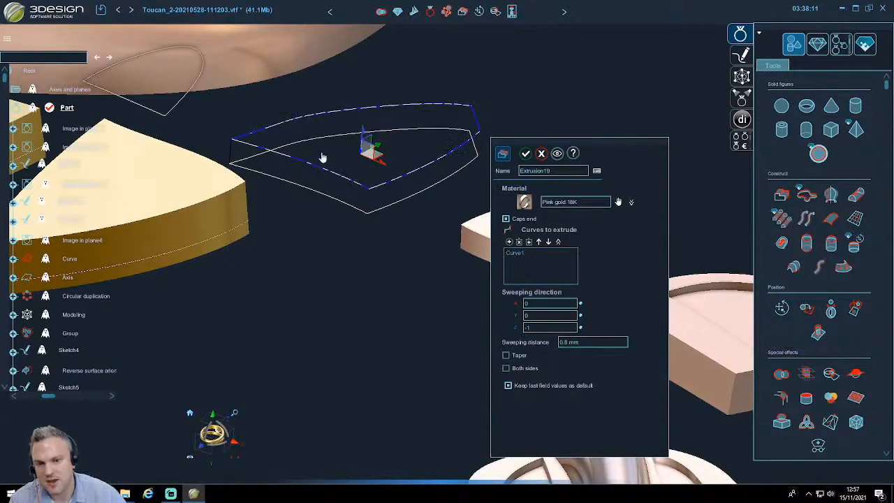
{"action": "left_click_drag", "start_coordinate": [588, 342], "coordinate": [518, 346]}
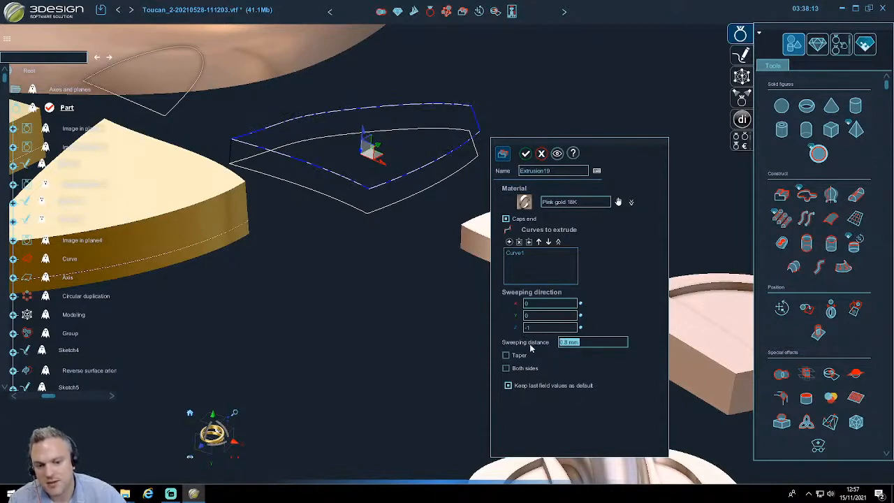
{"action": "type", "text": "1.2"}
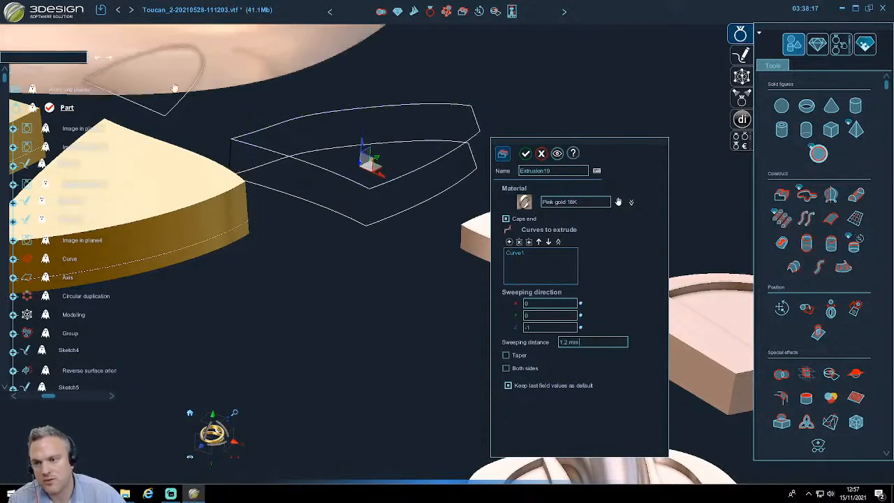
{"action": "left_click", "coordinate": [525, 154]}
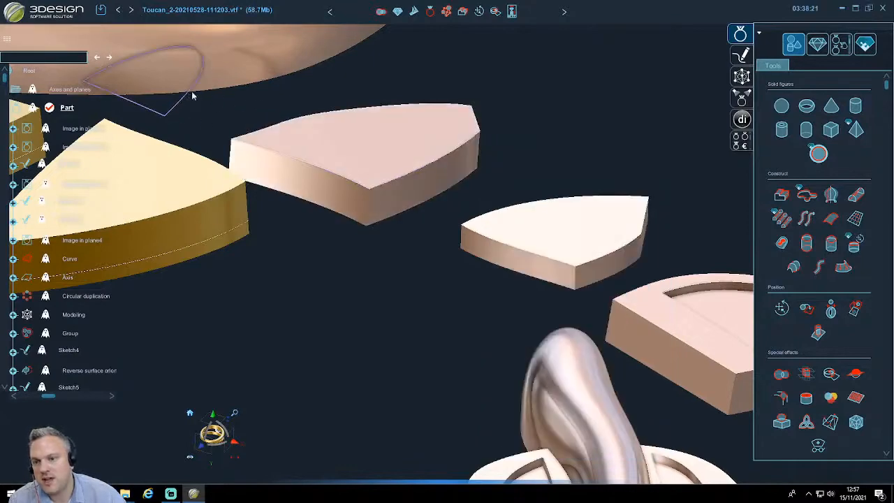
- Select the small rounded outline at the edge of the toucan's body and list its recently used commands
{"action": "middle_click_drag", "start_coordinate": [191, 94], "coordinate": [508, 216]}
{"action": "right_click", "coordinate": [505, 221]}
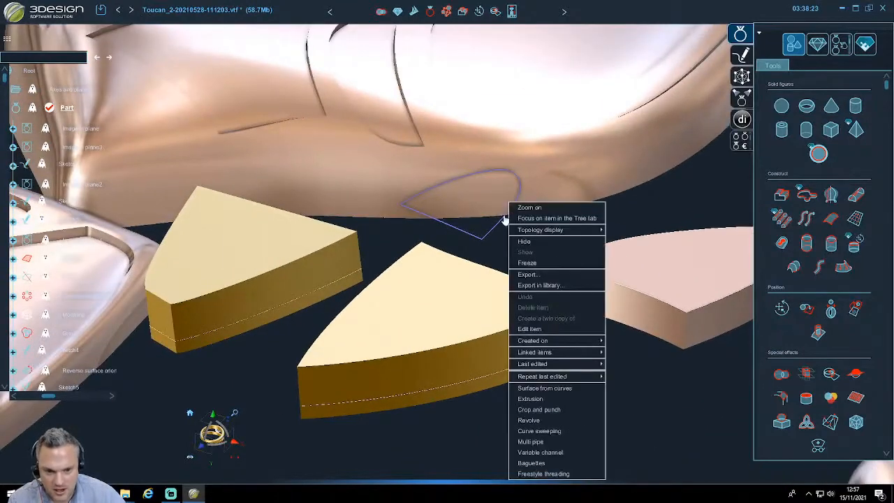
{"action": "mouse_move", "coordinate": [561, 378]}
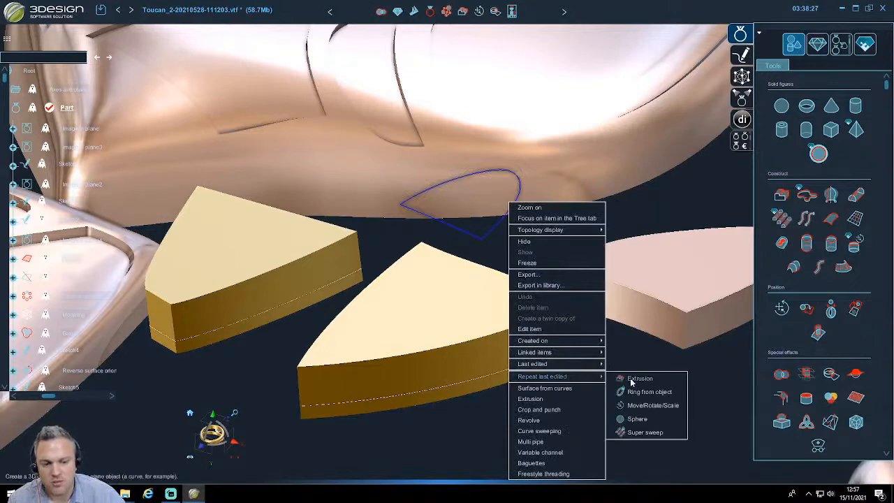
{"action": "left_click", "coordinate": [15, 14]}
{"action": "mouse_move", "coordinate": [48, 124]}
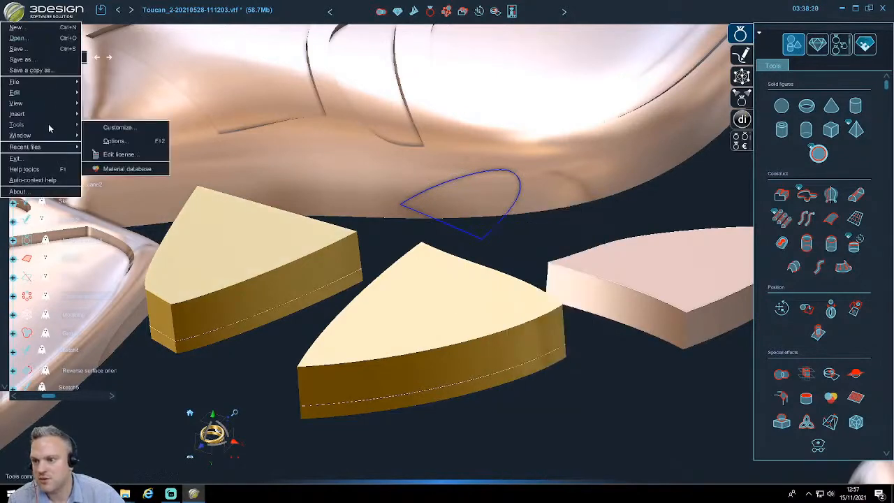
{"action": "left_click", "coordinate": [112, 136]}
{"action": "left_click", "coordinate": [15, 14]}
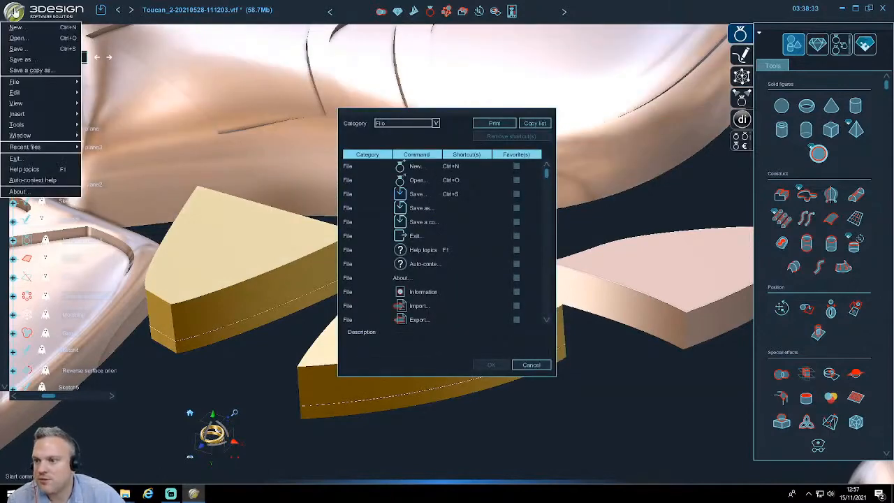
{"action": "mouse_move", "coordinate": [15, 82]}
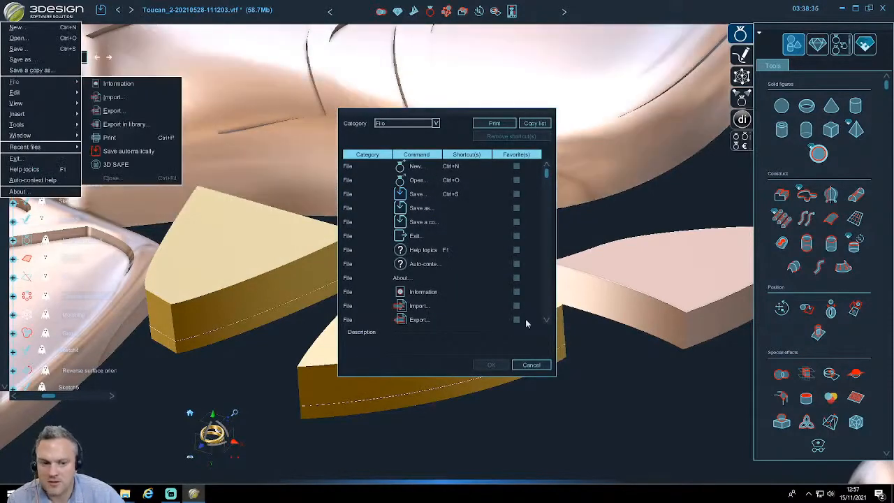
{"action": "left_click", "coordinate": [531, 365]}
- In the command customization, assign Ctrl+R as the shortcut for Repeat last edited in the Edit category
{"action": "left_click", "coordinate": [14, 20]}
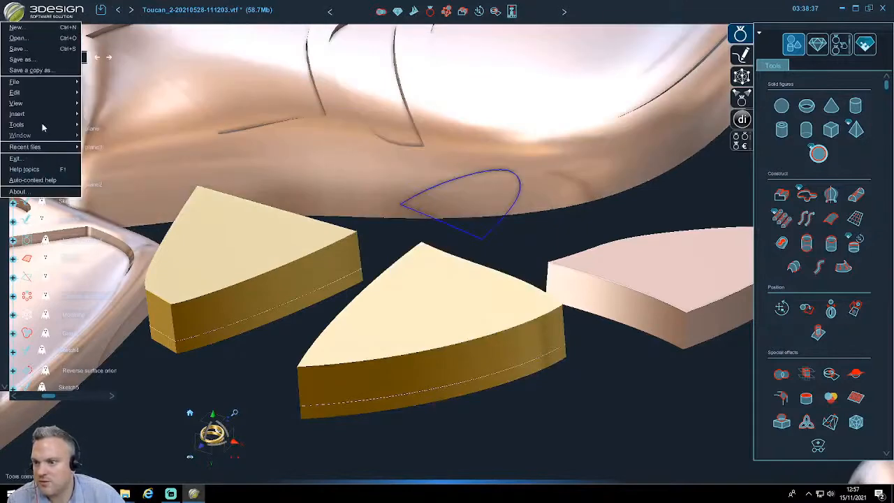
{"action": "mouse_move", "coordinate": [38, 84]}
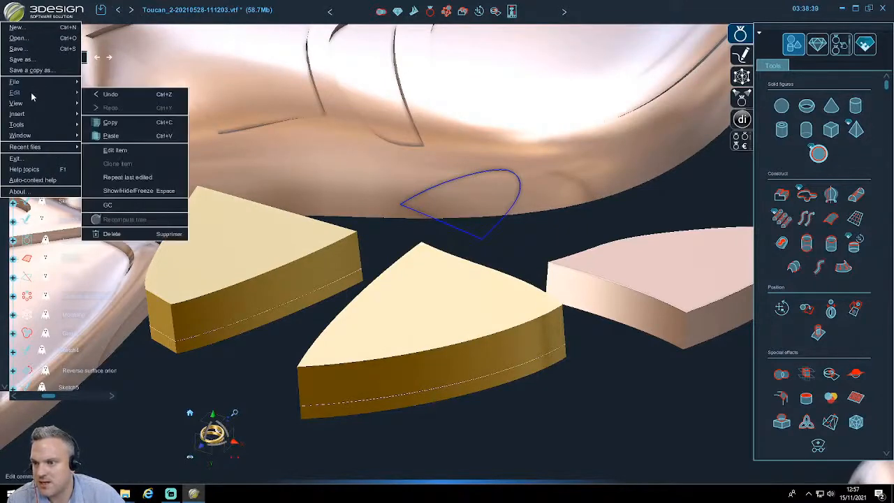
{"action": "mouse_move", "coordinate": [31, 114]}
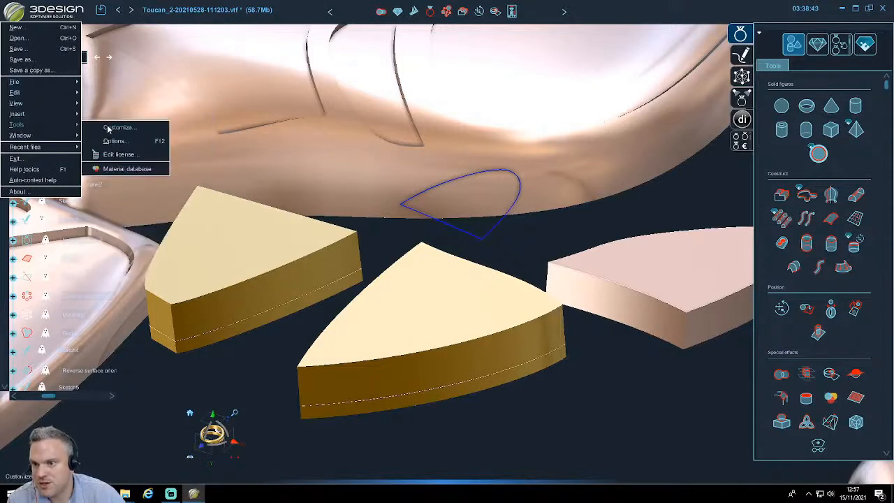
{"action": "left_click", "coordinate": [111, 128]}
{"action": "scroll", "coordinate": [440, 262], "scroll_direction": "down", "scroll_amount": 3}
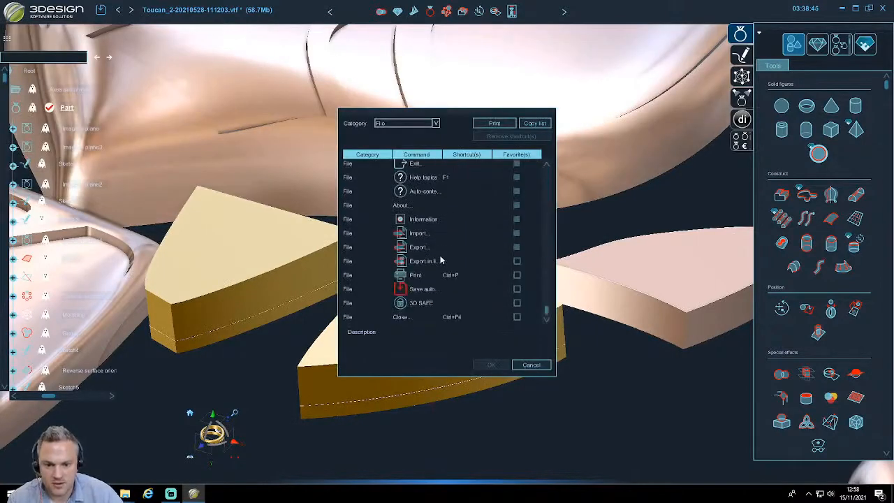
{"action": "scroll", "coordinate": [440, 260], "scroll_direction": "up", "scroll_amount": 3}
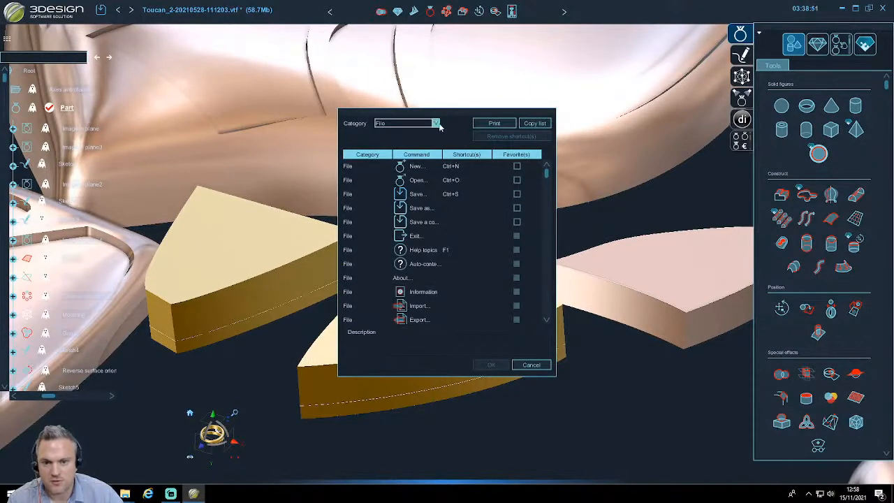
{"action": "left_click", "coordinate": [436, 124]}
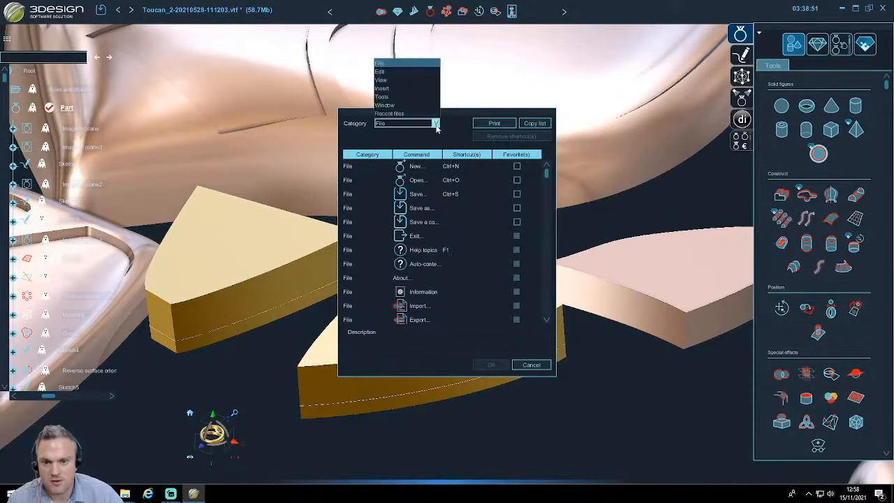
{"action": "left_click", "coordinate": [388, 72]}
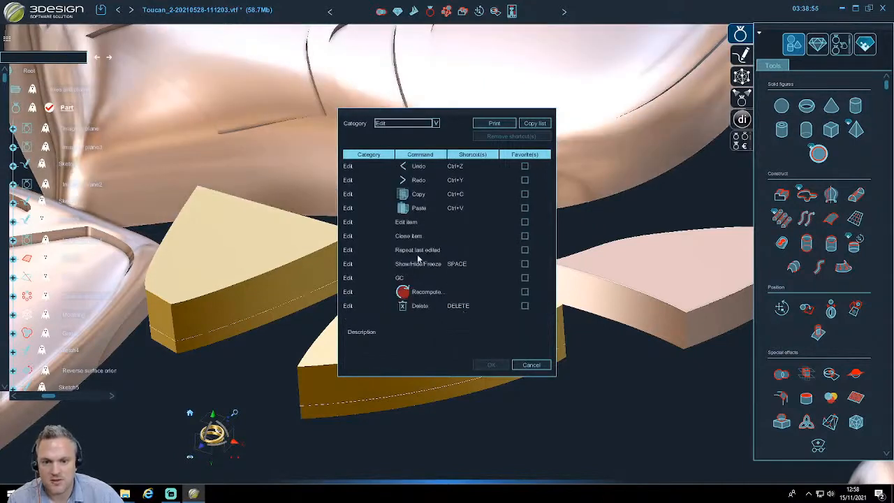
{"action": "left_click", "coordinate": [457, 250]}
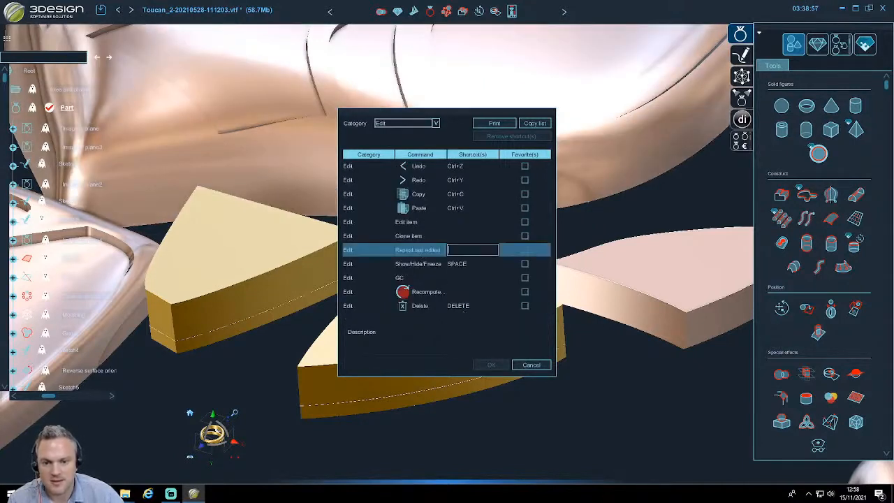
{"action": "key", "text": "ctrl+r"}
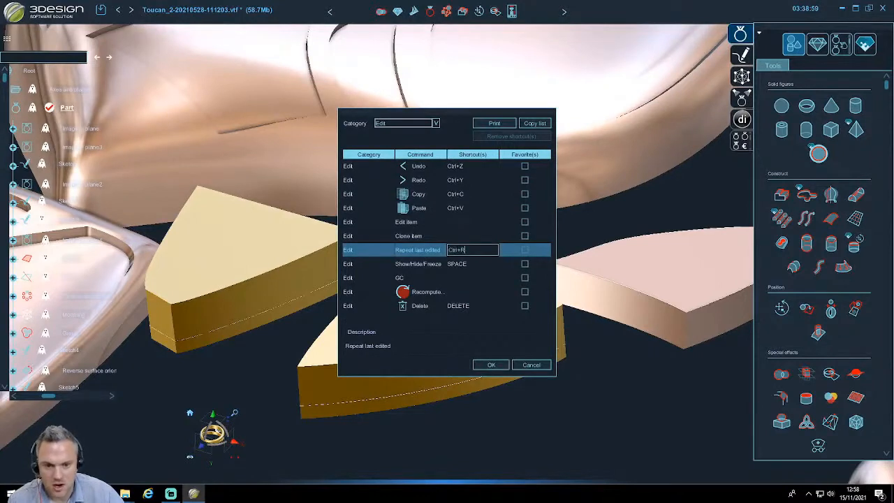
{"action": "left_click", "coordinate": [491, 364]}
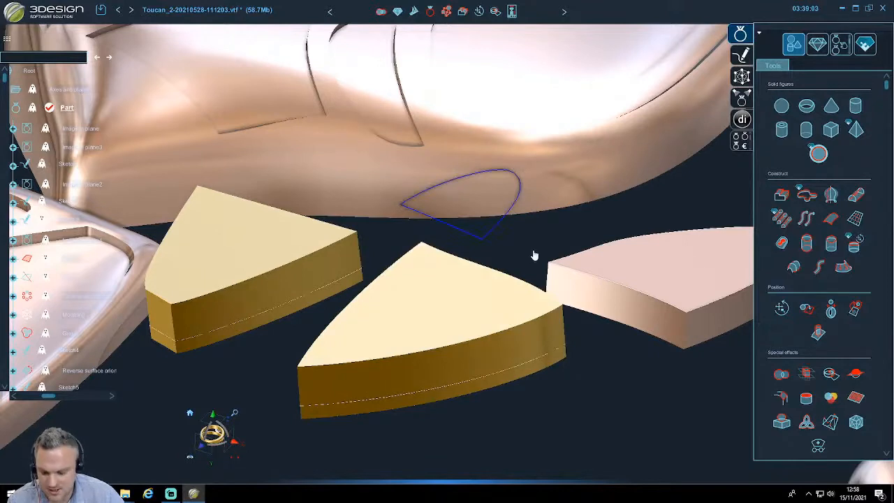
- Repeat the last Extrusion on the selected rounded outline, keeping Pink gold 18K and the 1.2 mm sweeping distance
{"action": "key", "text": "ctrl+r"}
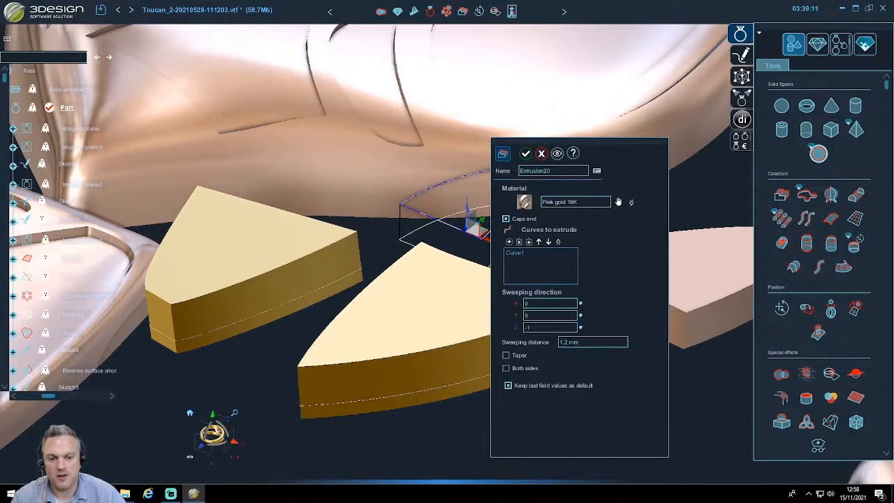
{"action": "key", "text": "Return"}
{"action": "middle_click_drag", "start_coordinate": [594, 339], "coordinate": [347, 315]}
{"action": "scroll", "coordinate": [349, 315], "scroll_direction": "down", "scroll_amount": 3}
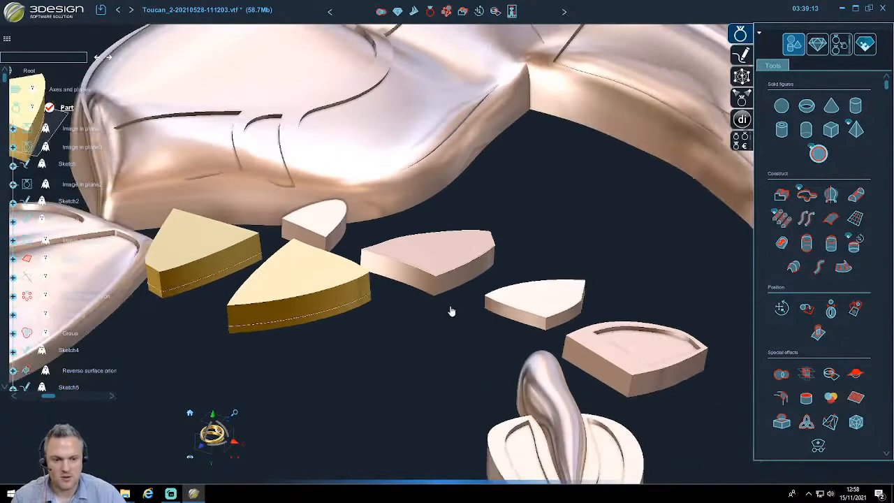
- Start Extract borders on the pointed pink gold piece beside the engraved one, with an offset distance of 0.1 mm
{"action": "left_click", "coordinate": [536, 300]}
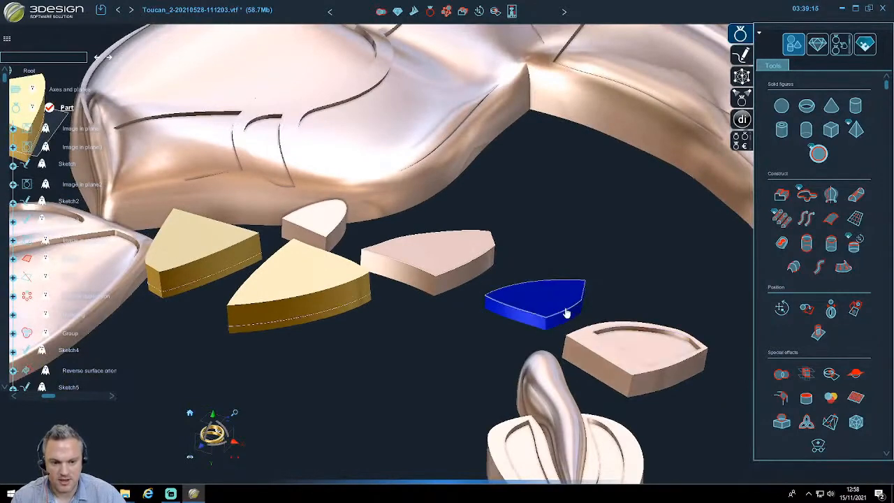
{"action": "scroll", "coordinate": [804, 376], "scroll_direction": "down", "scroll_amount": 2}
{"action": "scroll", "coordinate": [808, 309], "scroll_direction": "down", "scroll_amount": 2}
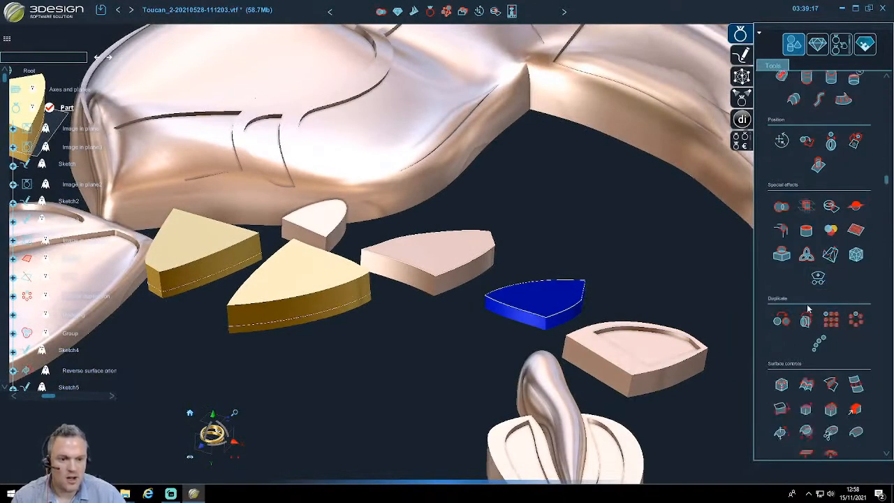
{"action": "scroll", "coordinate": [856, 329], "scroll_direction": "down", "scroll_amount": 2}
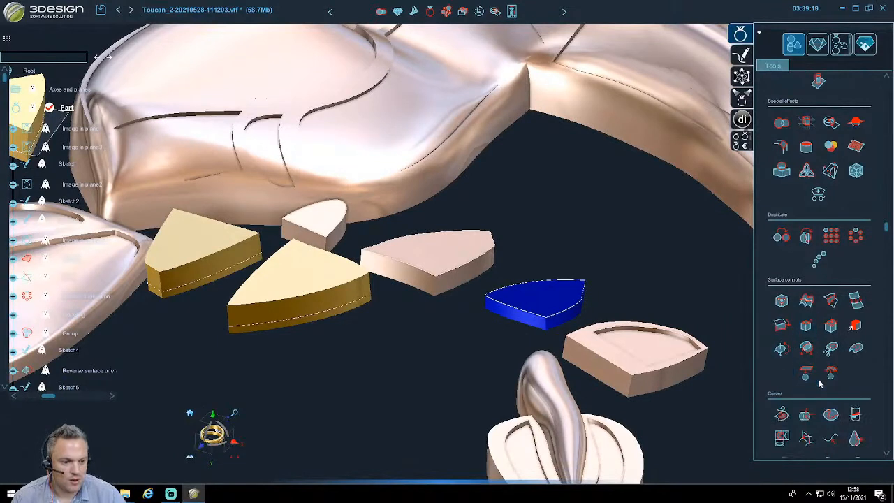
{"action": "scroll", "coordinate": [805, 357], "scroll_direction": "down", "scroll_amount": 2}
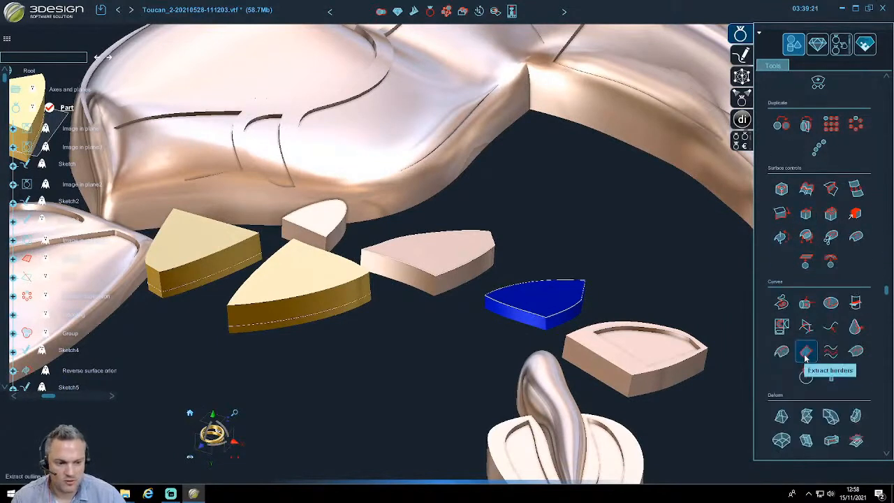
{"action": "left_click", "coordinate": [806, 356]}
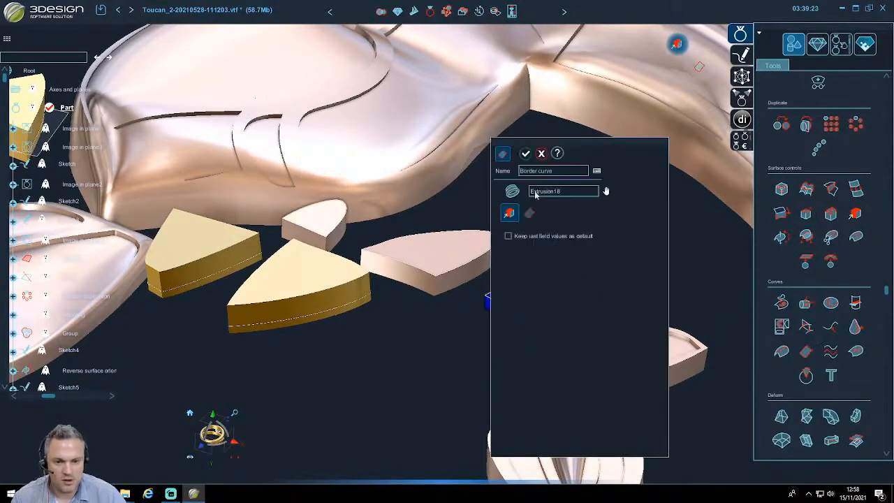
{"action": "left_click", "coordinate": [695, 208]}
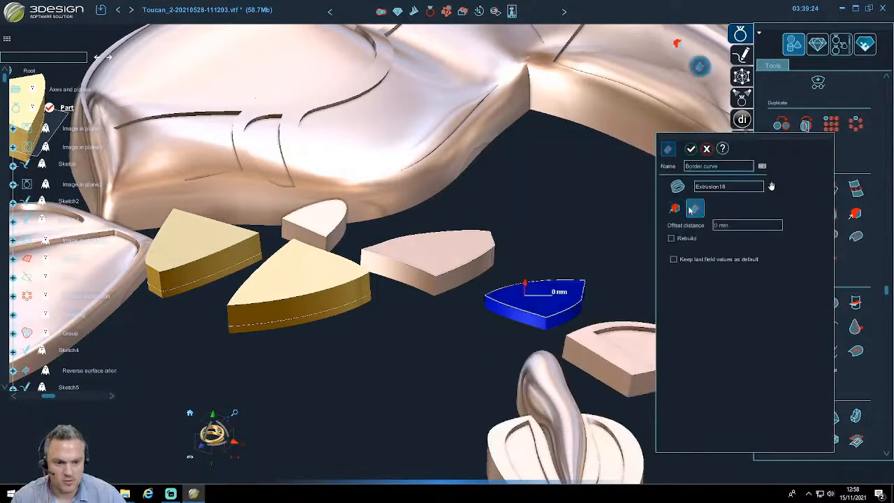
{"action": "double_click", "coordinate": [724, 225]}
{"action": "scroll", "coordinate": [724, 225], "scroll_direction": "up", "scroll_amount": 1}
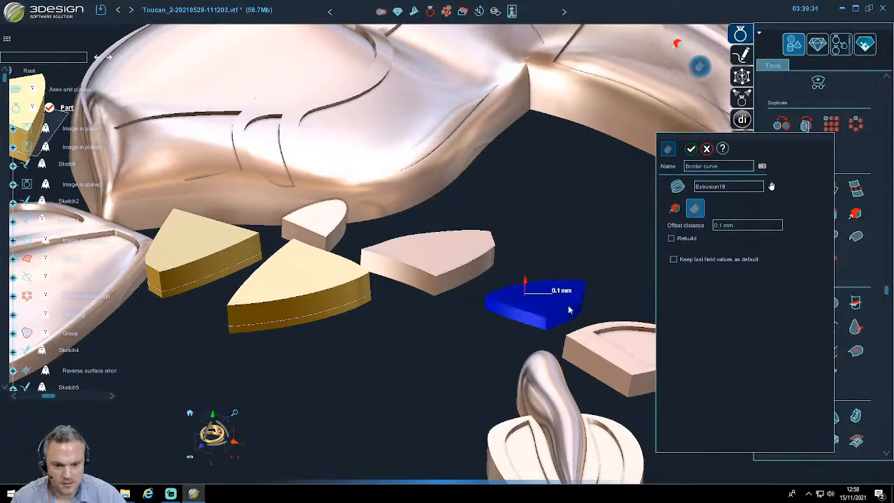
- Extract the border of the pointed piece's upper face with an offset distance of 0.3 mm, keeping the values as default
{"action": "left_click", "coordinate": [675, 210]}
{"action": "left_click", "coordinate": [559, 299]}
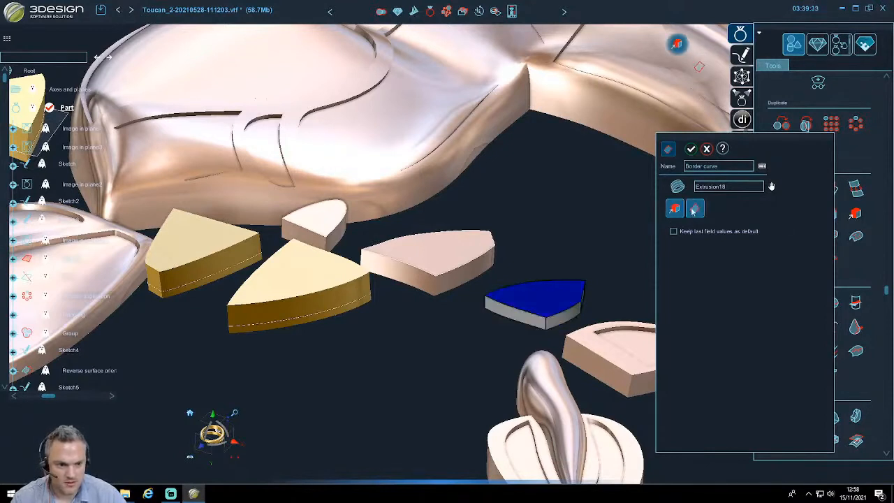
{"action": "left_click", "coordinate": [694, 210]}
{"action": "left_click", "coordinate": [757, 226]}
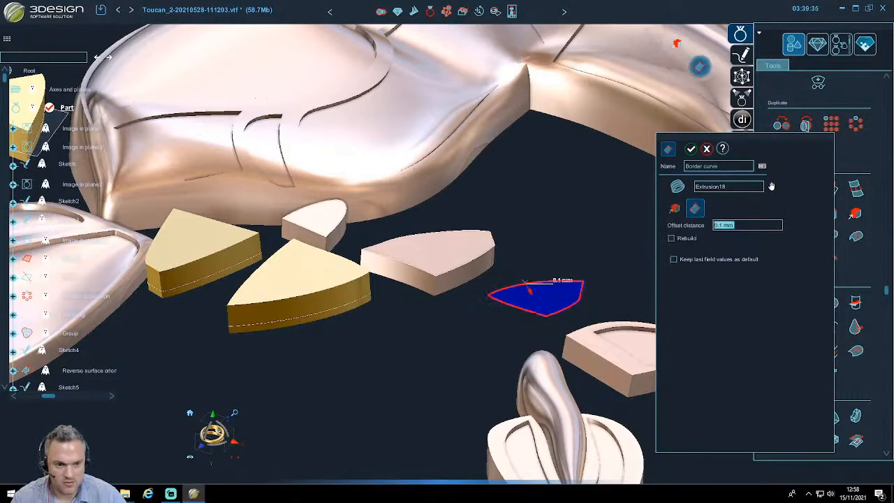
{"action": "scroll", "coordinate": [757, 226], "scroll_direction": "up", "scroll_amount": 1}
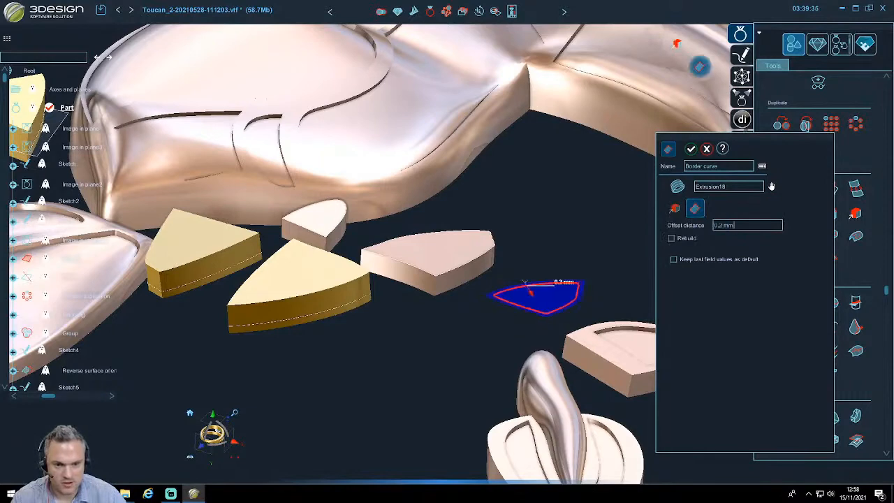
{"action": "left_click", "coordinate": [690, 149]}
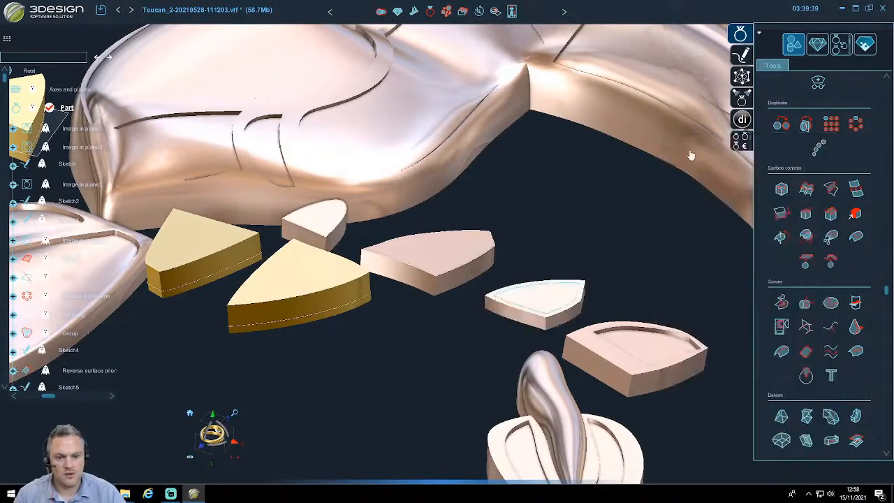
- Extract the upper-face border of the larger pink gold piece beside it, with an offset distance of 0.3 mm
{"action": "left_click", "coordinate": [446, 244]}
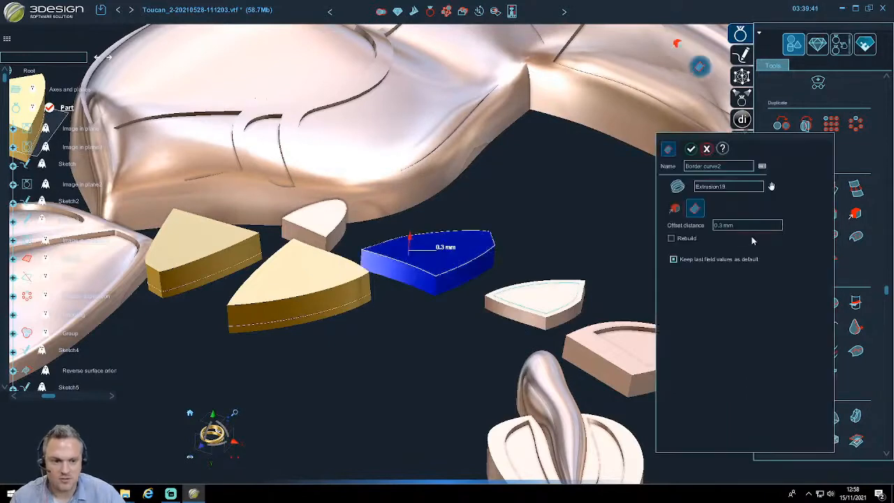
{"action": "left_click", "coordinate": [675, 208]}
{"action": "left_click", "coordinate": [442, 252]}
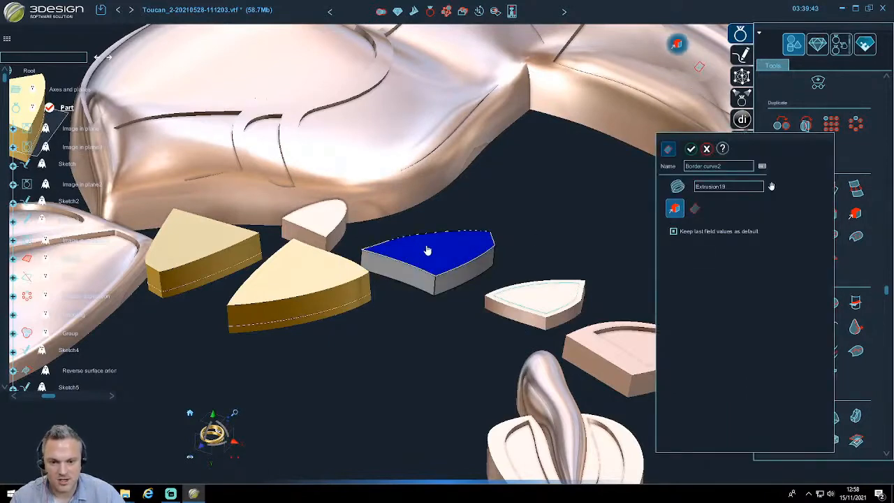
{"action": "left_click", "coordinate": [693, 210]}
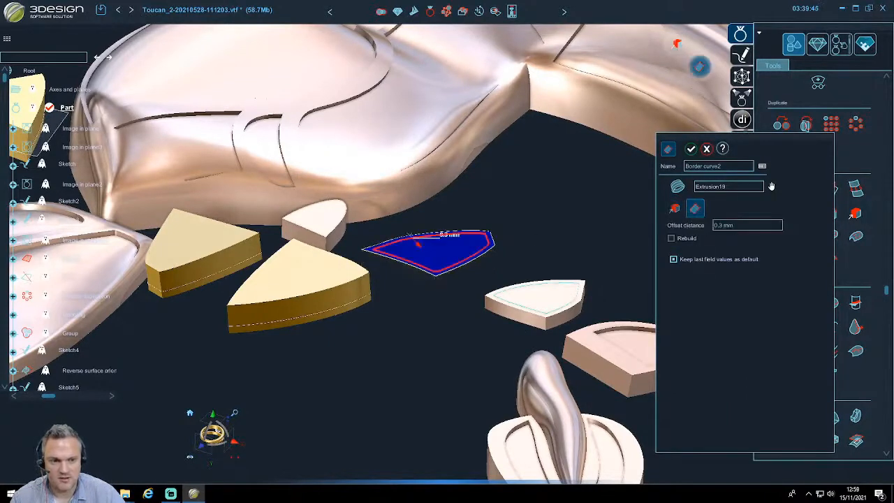
{"action": "left_click", "coordinate": [691, 150]}
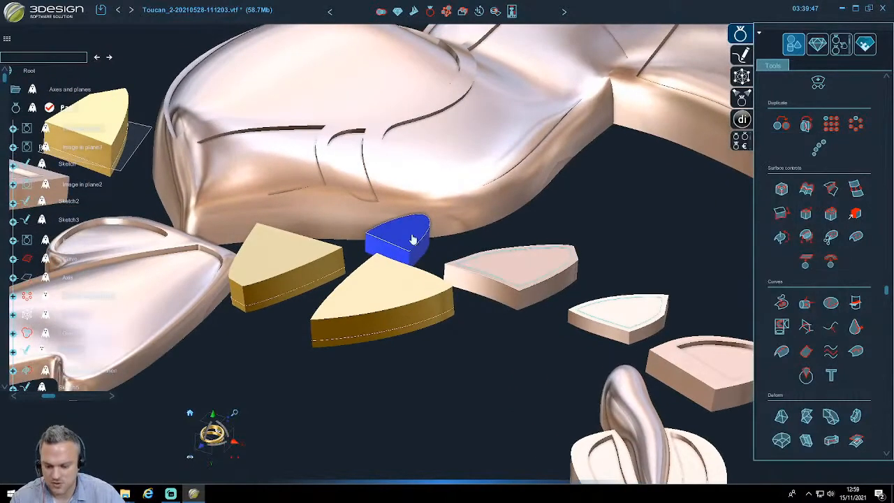
- Extract the upper-face border of the small rounded piece next to the toucan's body, with the default 0.3 mm offset
{"action": "key", "text": "space"}
{"action": "left_click", "coordinate": [675, 209]}
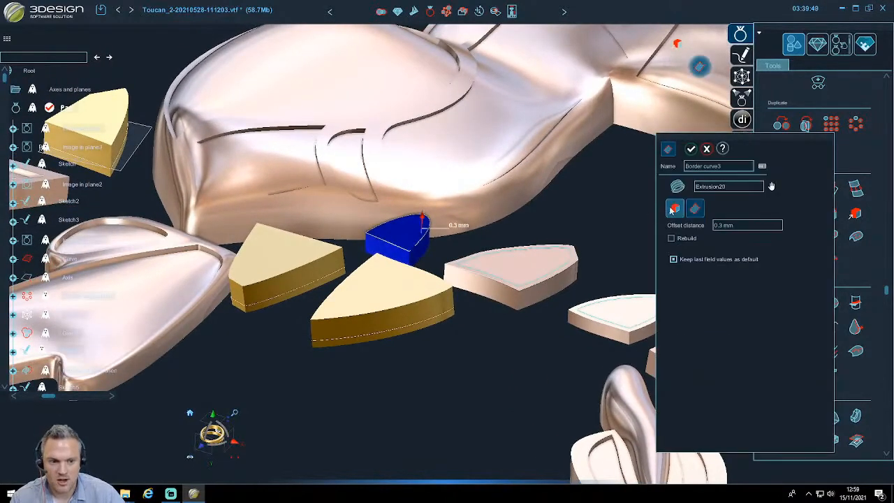
{"action": "left_click", "coordinate": [407, 230]}
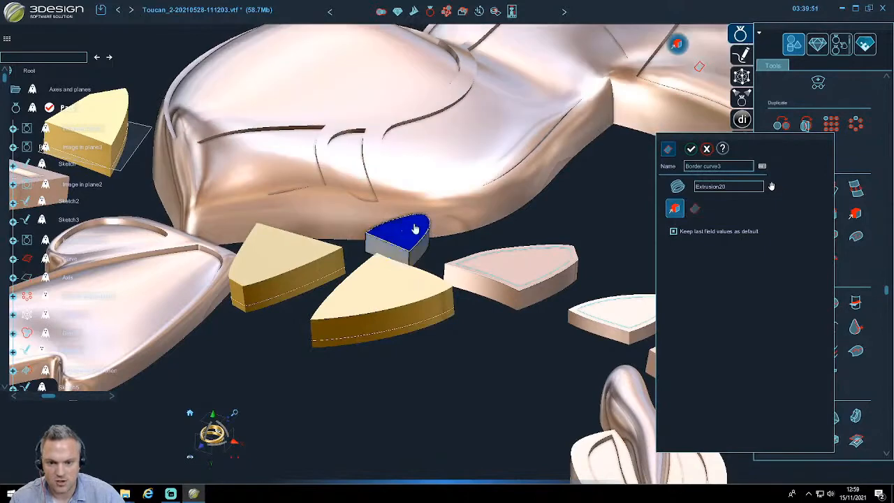
{"action": "key", "text": "Return"}
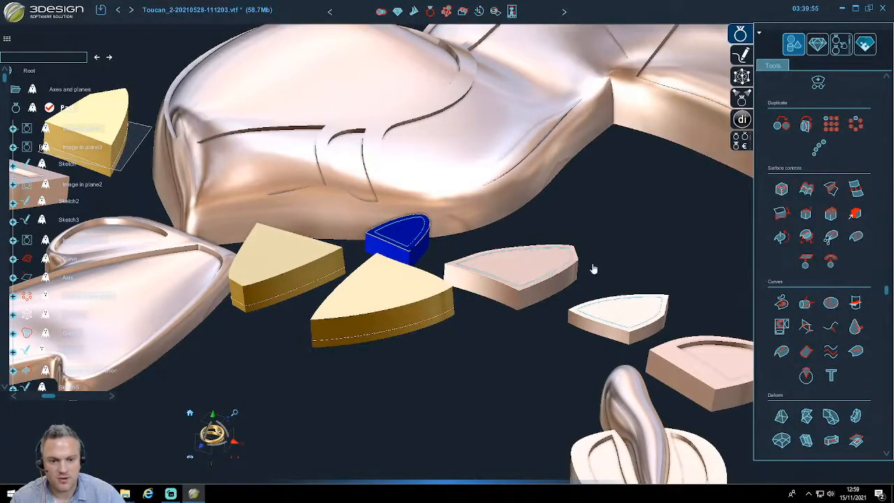
- Start an Extrusion of the pointed piece's border curve in Pink gold 18K with a sweeping distance of 0.7 mm
{"action": "scroll", "coordinate": [788, 179], "scroll_direction": "up", "scroll_amount": 5}
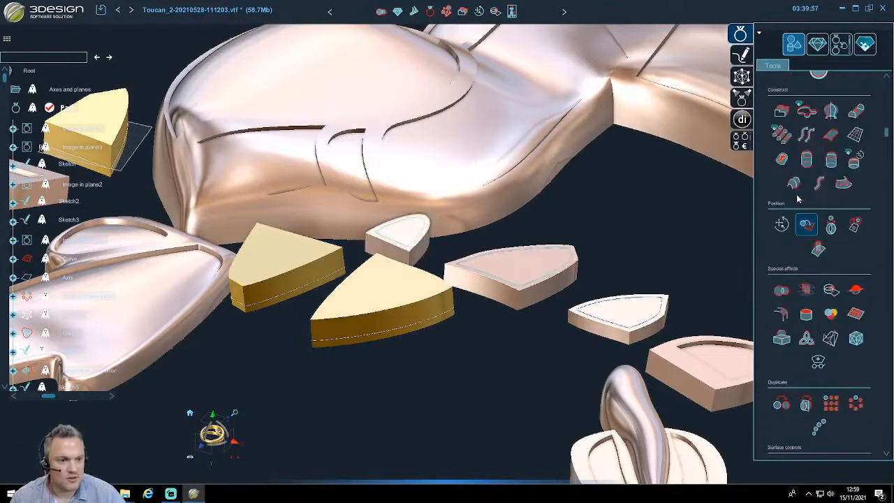
{"action": "left_click", "coordinate": [782, 112]}
{"action": "middle_click_drag", "start_coordinate": [633, 239], "coordinate": [546, 218]}
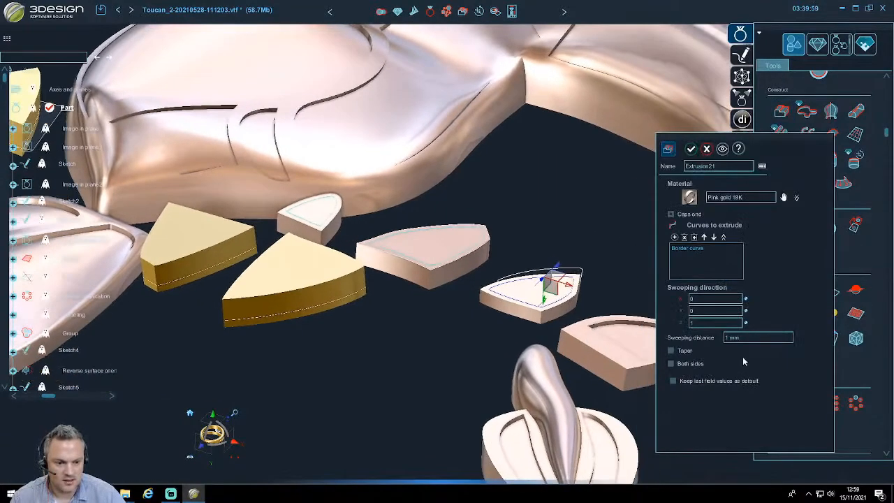
{"action": "double_click", "coordinate": [739, 337]}
{"action": "type", "text": "0.7"}
{"action": "key", "text": "Return"}
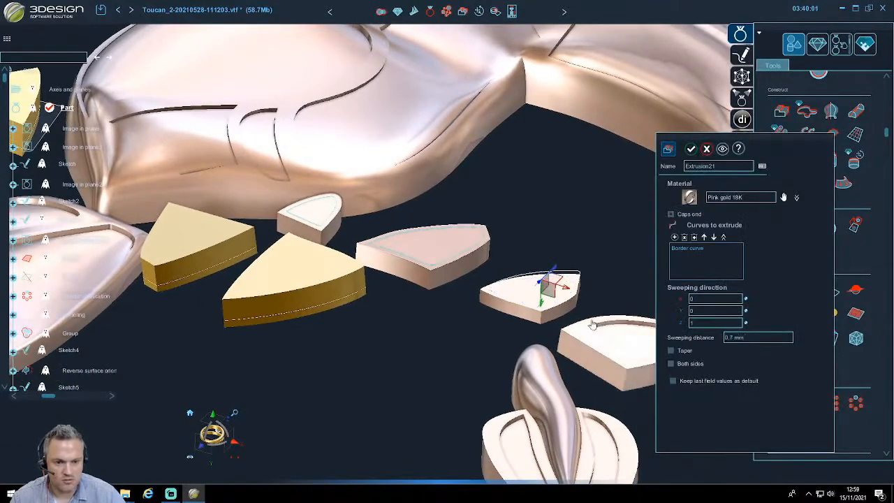
{"action": "right_click_drag", "start_coordinate": [613, 345], "coordinate": [669, 299]}
{"action": "right_click_drag", "start_coordinate": [513, 294], "coordinate": [425, 291]}
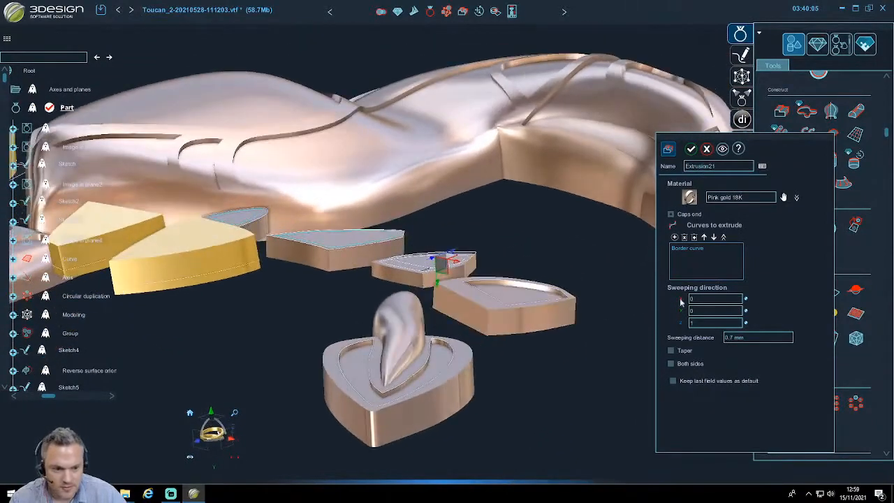
- Extrude the pointed piece's border curve along Y by 0.2 mm symmetrically on both sides, with capped ends
{"action": "left_click", "coordinate": [746, 312]}
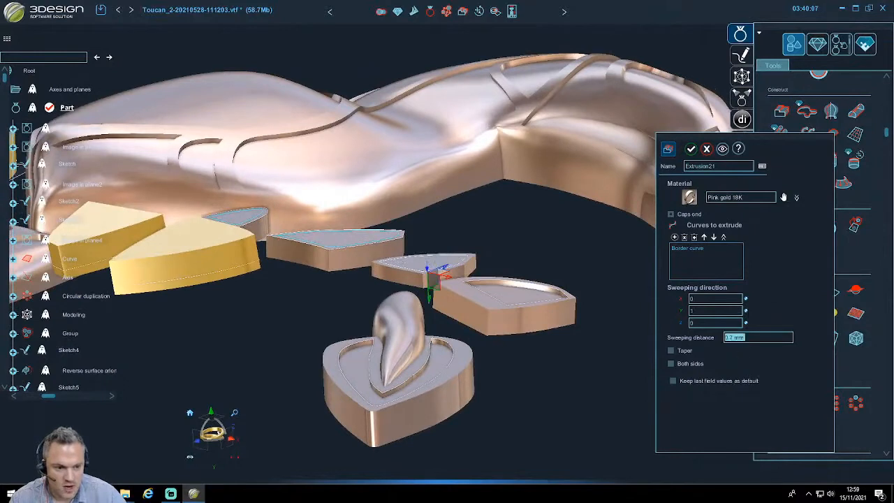
{"action": "type", "text": "0.4 mm"}
{"action": "scroll", "coordinate": [750, 338], "scroll_direction": "down", "scroll_amount": 1}
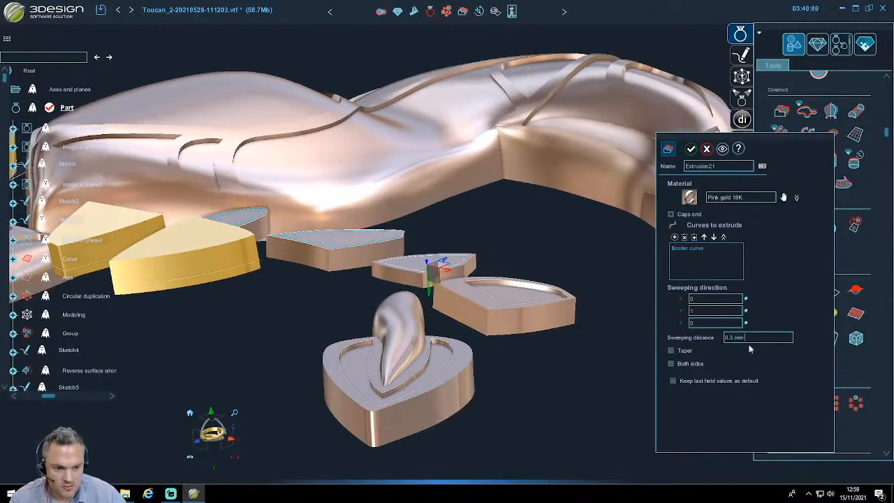
{"action": "scroll", "coordinate": [749, 338], "scroll_direction": "down", "scroll_amount": 1}
{"action": "left_click", "coordinate": [671, 364]}
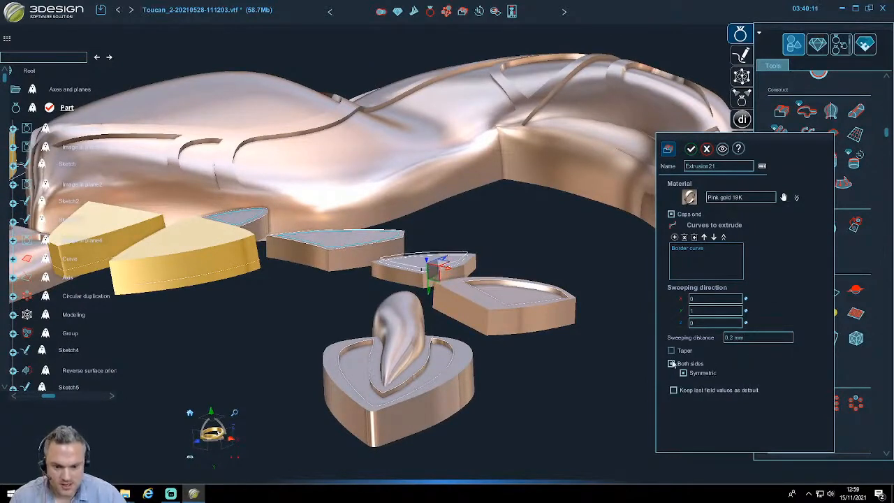
{"action": "key", "text": "Return"}
{"action": "middle_click_drag", "start_coordinate": [430, 256], "coordinate": [500, 332]}
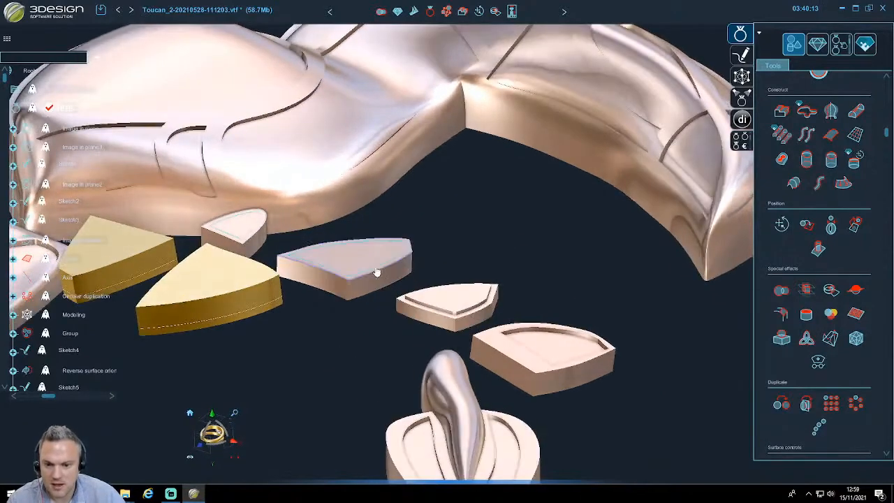
- Extrude the border curves on the larger piece and the small rounded piece with the same settings
{"action": "left_click", "coordinate": [402, 259]}
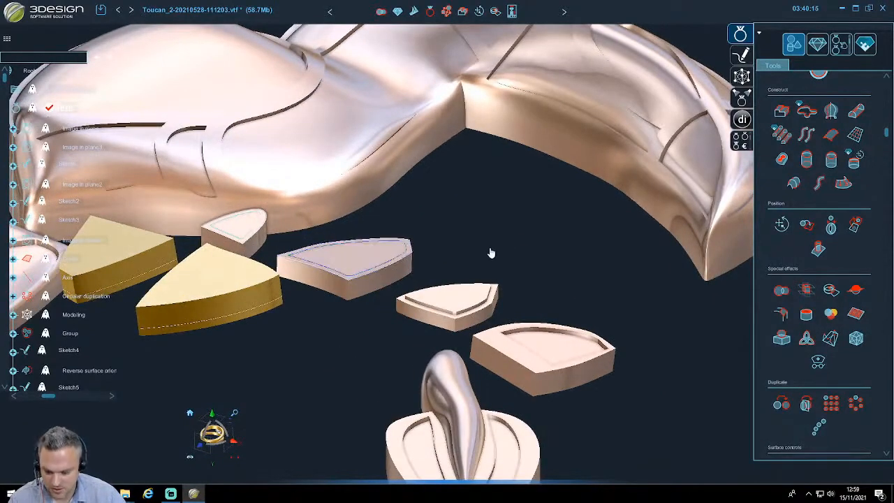
{"action": "key", "text": "e"}
{"action": "key", "text": "Return"}
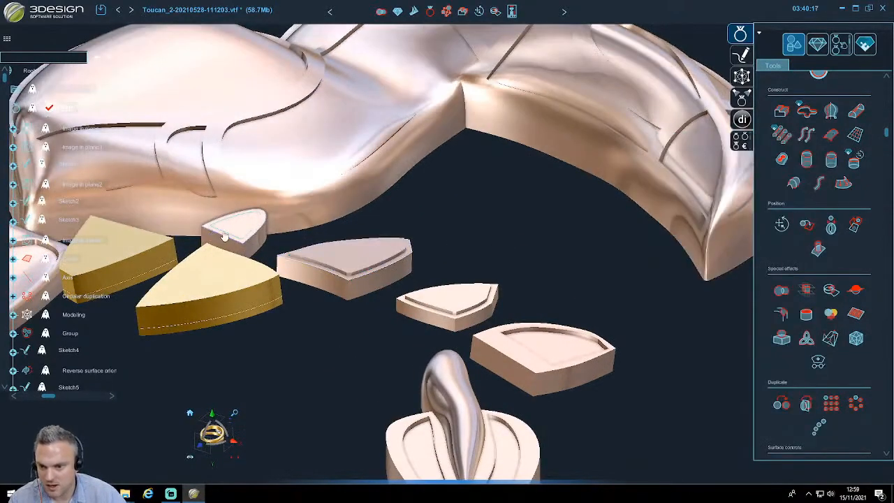
{"action": "left_click", "coordinate": [225, 234]}
{"action": "key", "text": "e"}
{"action": "key", "text": "Return"}
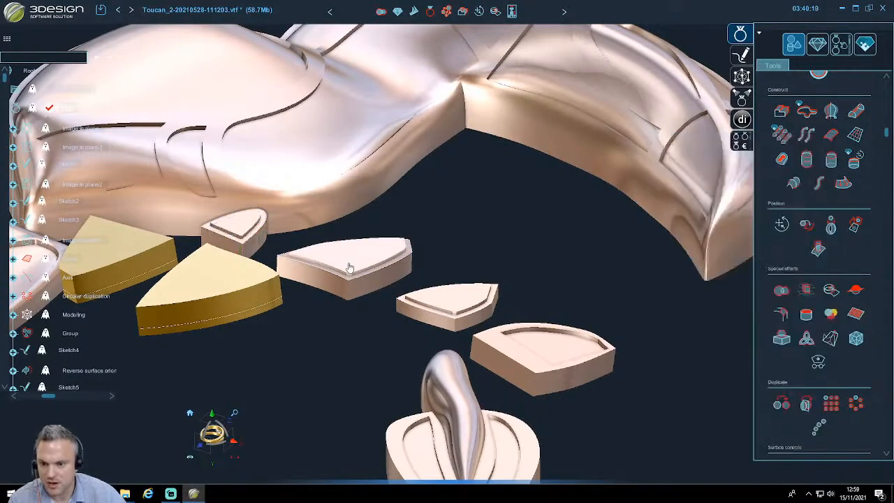
- Subtract the extruded border shape from the pointed piece with a Boolean operation, without keeping the originals
{"action": "left_click", "coordinate": [416, 320]}
{"action": "left_click", "coordinate": [782, 290]}
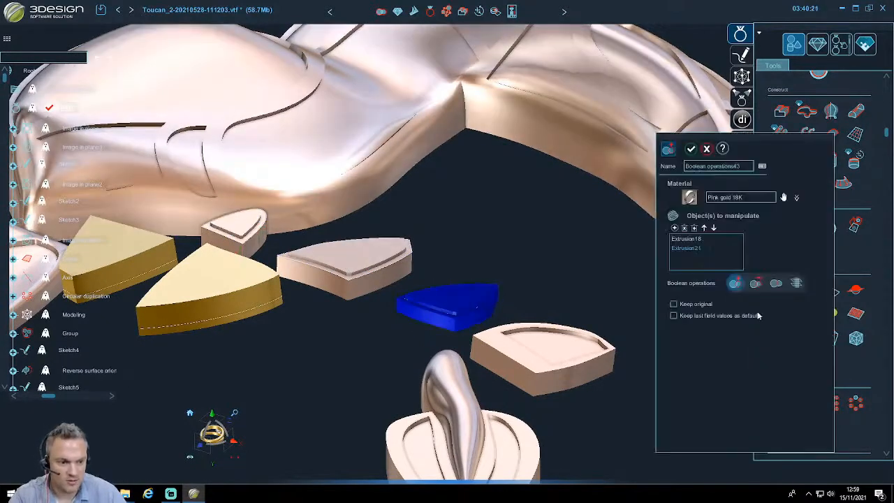
{"action": "left_click", "coordinate": [756, 284]}
{"action": "key", "text": "Return"}
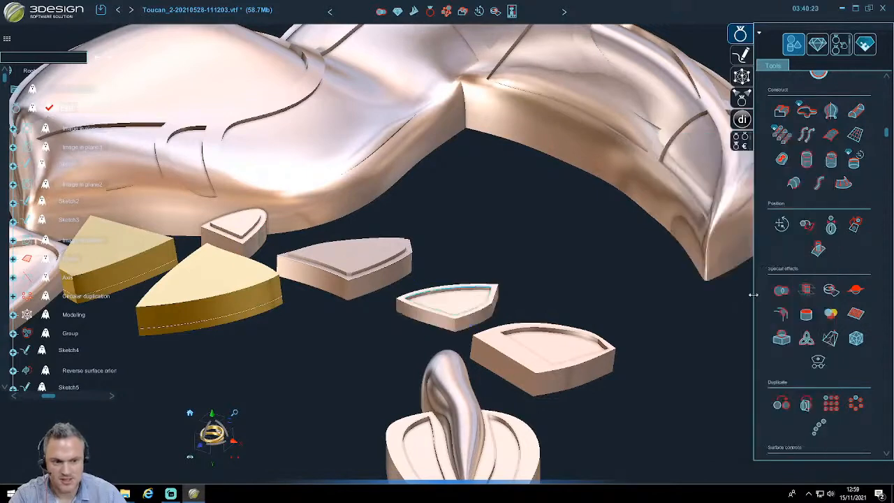
- Subtract the extruded border shape from the larger pink gold piece with a Boolean operation
{"action": "left_click", "coordinate": [339, 265]}
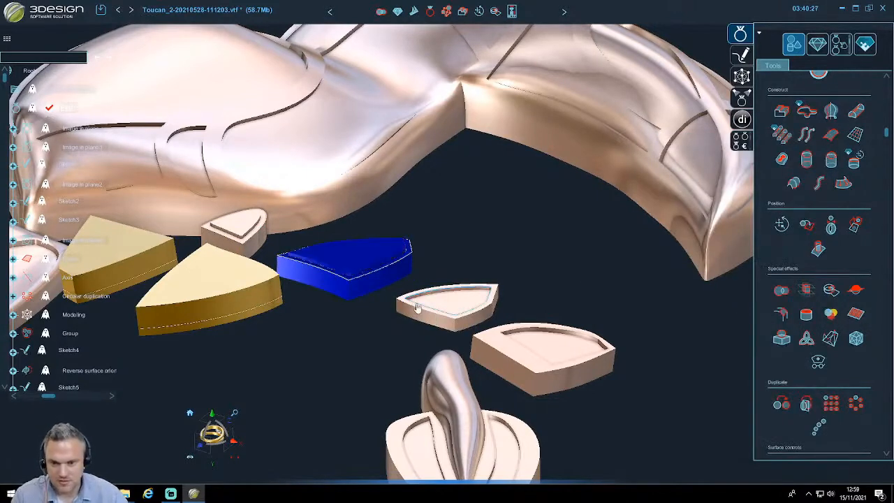
{"action": "middle_click_drag", "start_coordinate": [424, 311], "coordinate": [500, 321]}
{"action": "scroll", "coordinate": [501, 316], "scroll_direction": "down", "scroll_amount": 3}
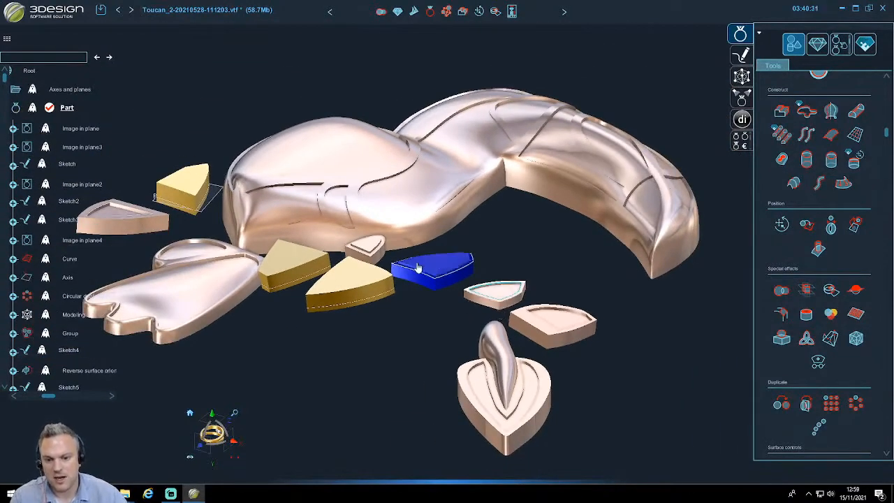
{"action": "scroll", "coordinate": [372, 250], "scroll_direction": "up", "scroll_amount": 5}
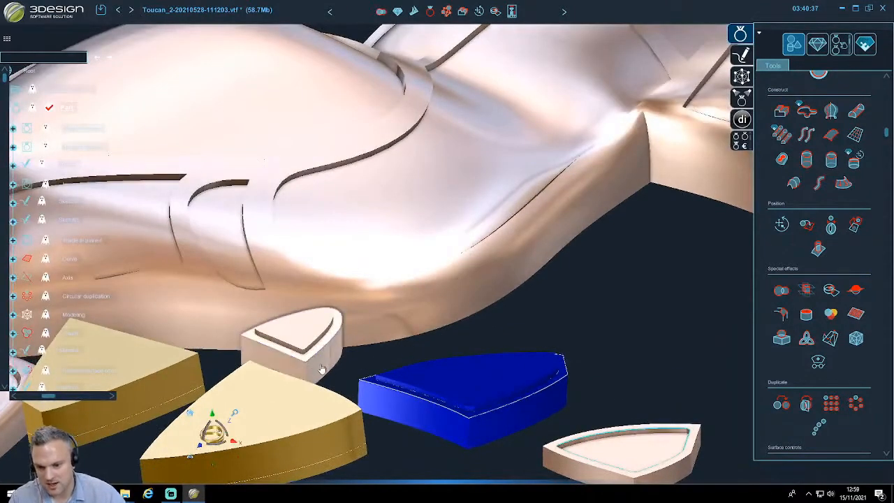
{"action": "left_click", "coordinate": [783, 293]}
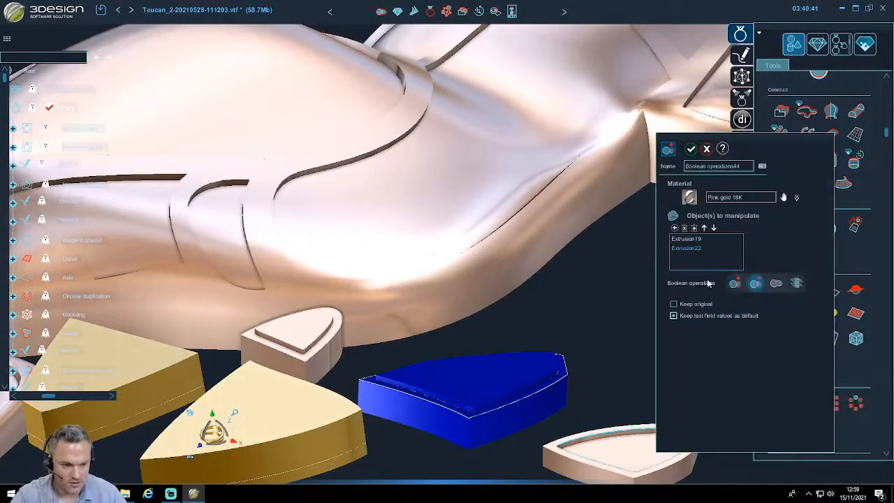
{"action": "key", "text": "Return"}
- Subtract the extruded border shape from the small rounded piece by repeating the Boolean operation
{"action": "left_click", "coordinate": [318, 363]}
{"action": "left_click", "coordinate": [312, 334]}
{"action": "key", "text": "space"}
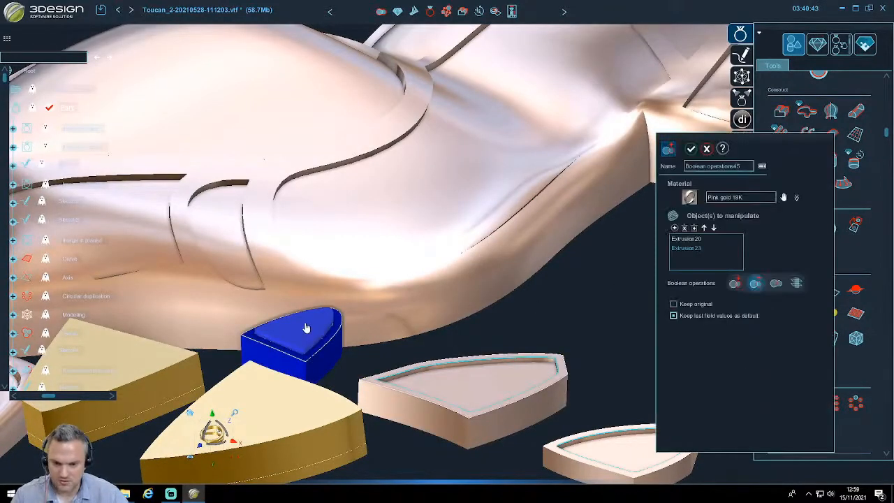
{"action": "key", "text": "Return"}
- List the commands available under Repeat last edited for the larger recessed piece, and close the list without choosing one
{"action": "scroll", "coordinate": [499, 360], "scroll_direction": "down", "scroll_amount": 4}
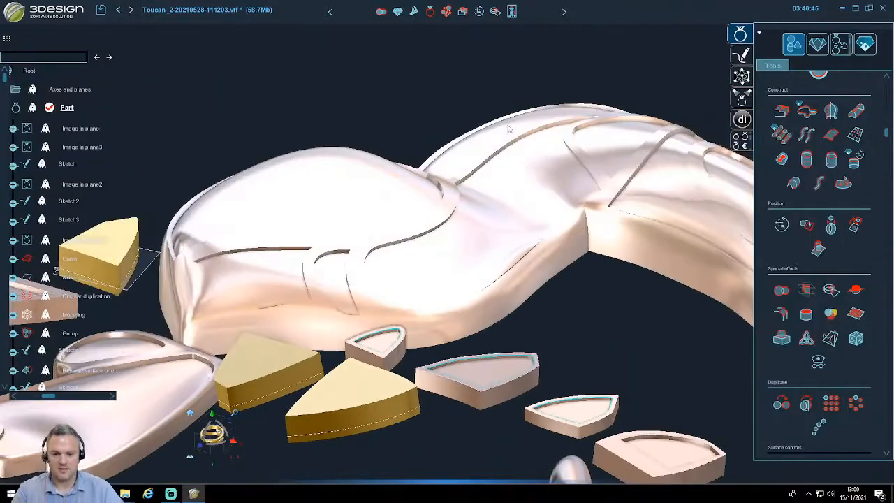
{"action": "middle_click_drag", "start_coordinate": [498, 360], "coordinate": [303, 254]}
{"action": "right_click", "coordinate": [550, 343]}
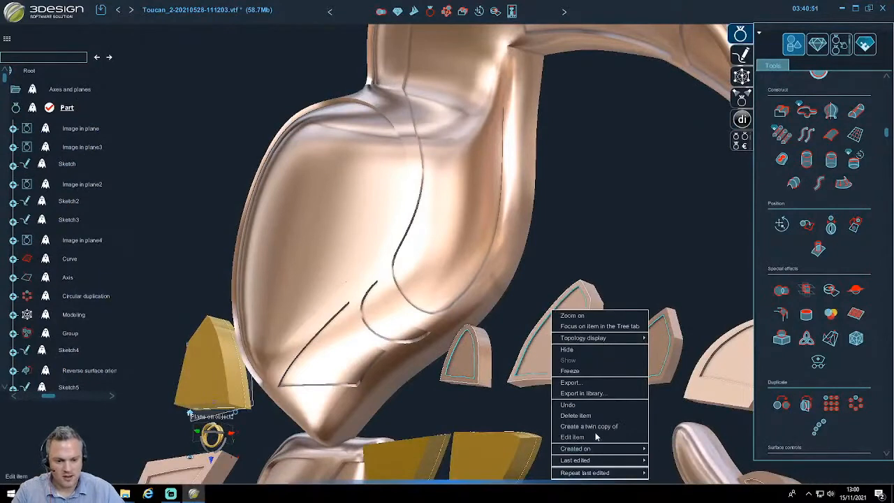
{"action": "mouse_move", "coordinate": [596, 449]}
{"action": "mouse_move", "coordinate": [598, 465]}
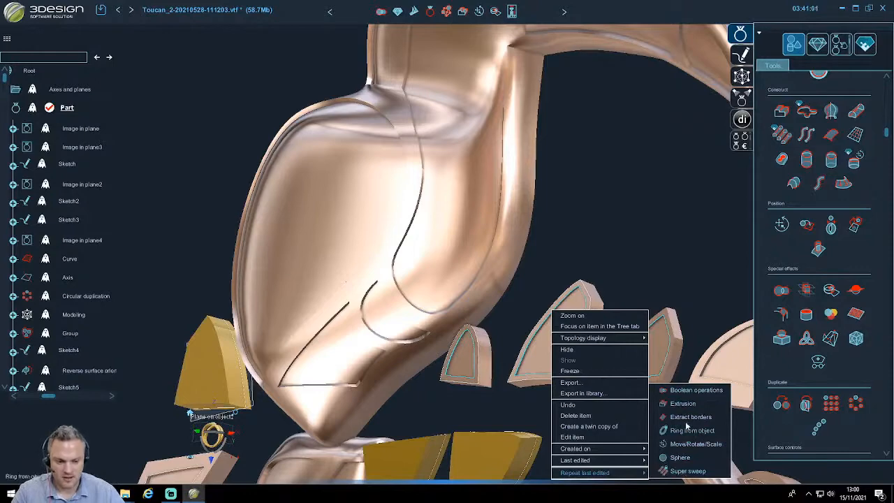
{"action": "left_click", "coordinate": [416, 378]}
- Examine the whole toucan model with its recessed pieces, and select the main body
{"action": "scroll", "coordinate": [416, 379], "scroll_direction": "down", "scroll_amount": 5}
{"action": "middle_click_drag", "start_coordinate": [415, 379], "coordinate": [532, 392]}
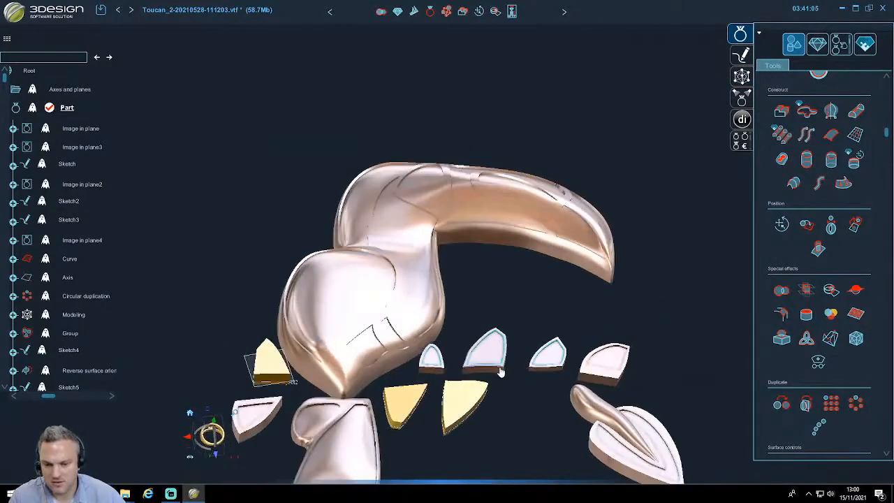
{"action": "scroll", "coordinate": [459, 395], "scroll_direction": "down", "scroll_amount": 4}
{"action": "middle_click_drag", "start_coordinate": [585, 283], "coordinate": [492, 251]}
{"action": "scroll", "coordinate": [493, 282], "scroll_direction": "up", "scroll_amount": 4}
{"action": "middle_click_drag", "start_coordinate": [492, 282], "coordinate": [509, 356]}
{"action": "scroll", "coordinate": [578, 294], "scroll_direction": "up", "scroll_amount": 3}
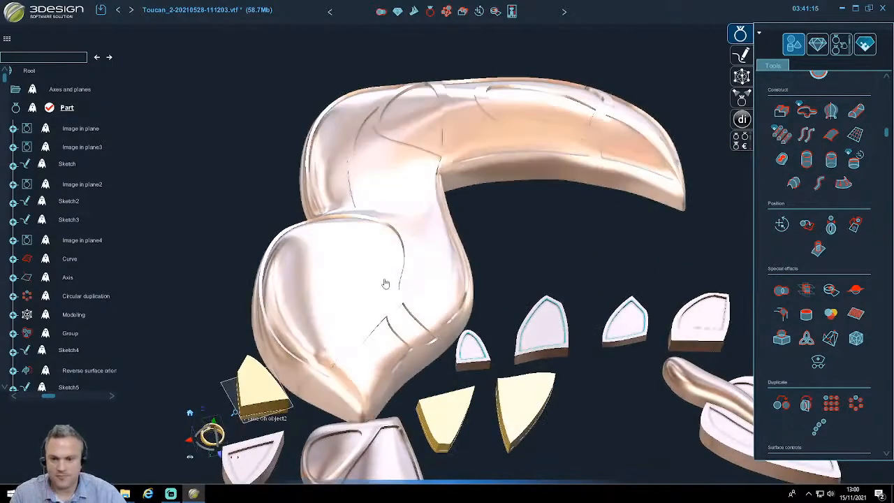
{"action": "left_click", "coordinate": [384, 278]}
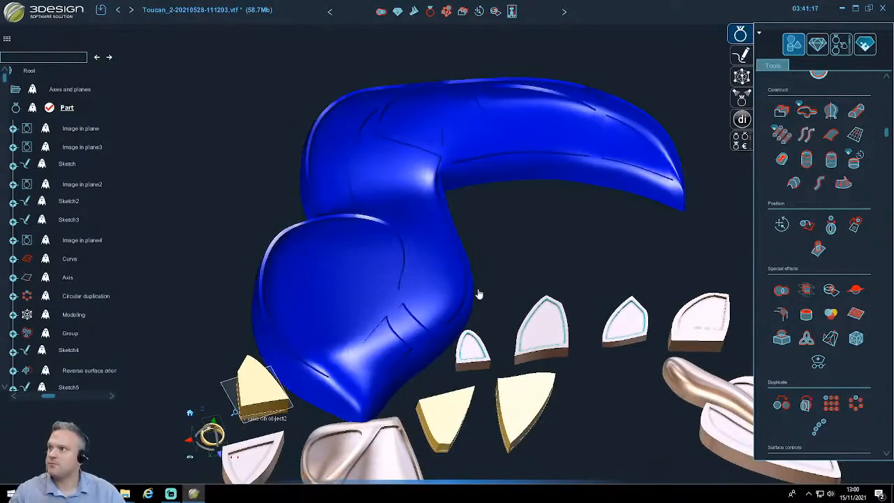
{"action": "middle_click_drag", "start_coordinate": [558, 292], "coordinate": [471, 178]}
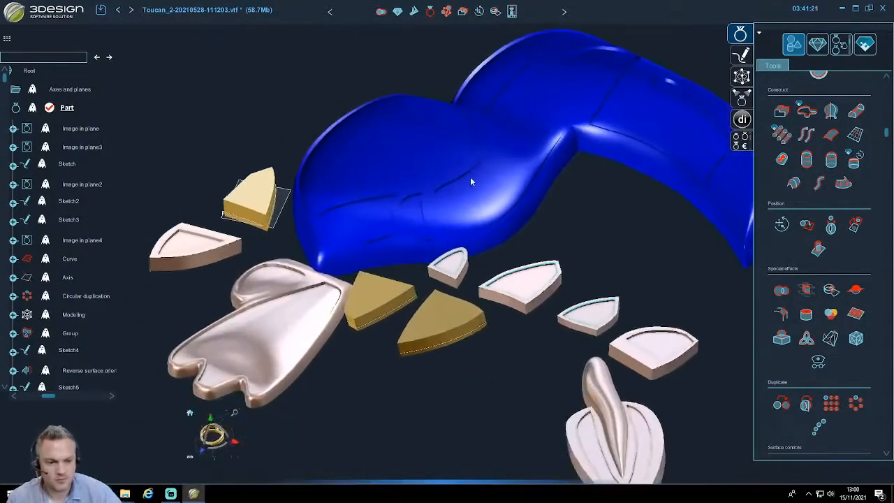
{"action": "scroll", "coordinate": [474, 157], "scroll_direction": "down", "scroll_amount": 5}
{"action": "left_click", "coordinate": [542, 334]}
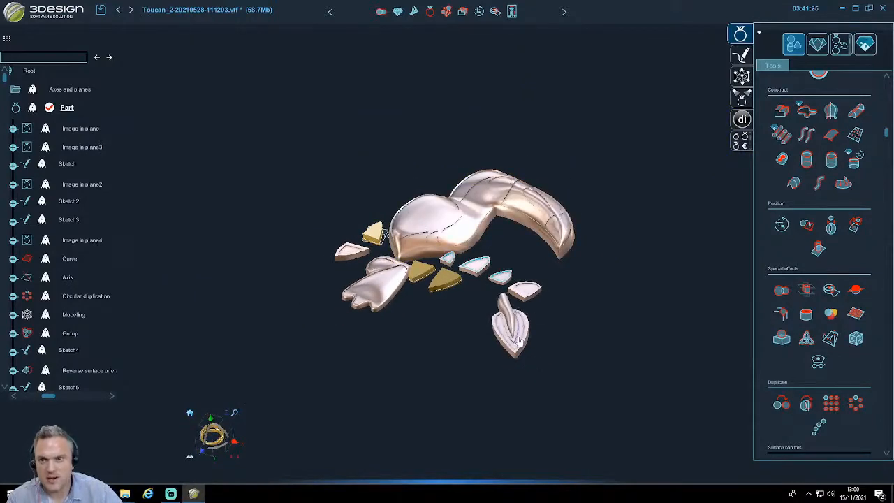
{"action": "left_click", "coordinate": [864, 46]}
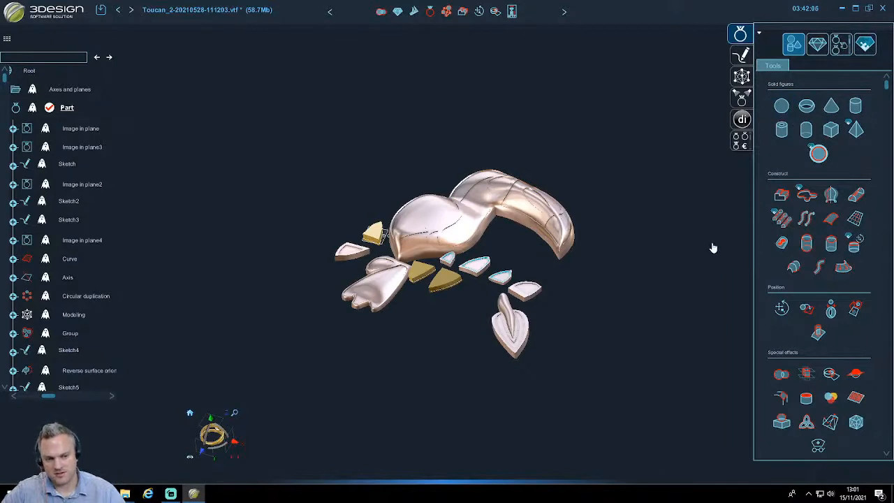
- Create a new empty document for a fresh part
{"action": "left_click", "coordinate": [16, 21]}
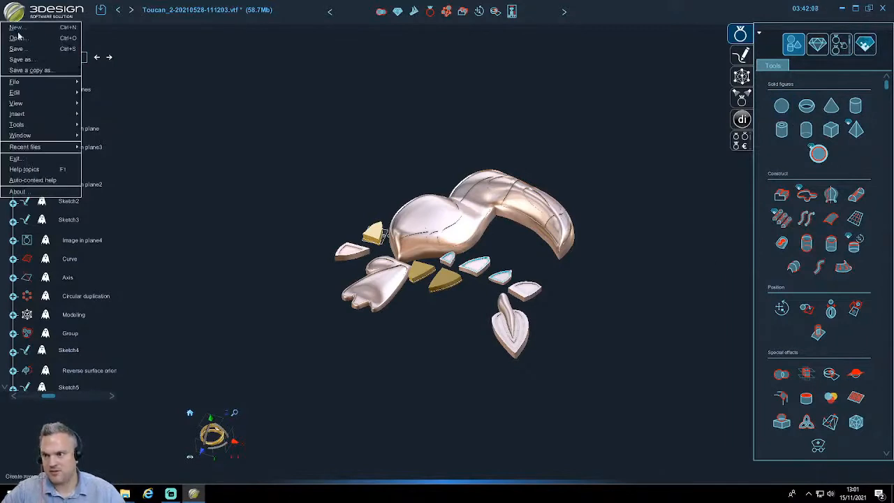
{"action": "left_click", "coordinate": [19, 33]}
{"action": "left_click", "coordinate": [446, 260]}
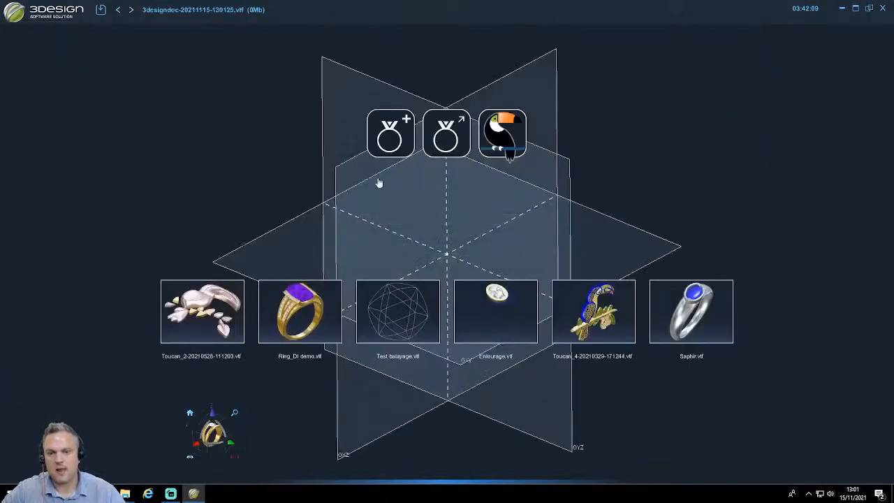
{"action": "left_click", "coordinate": [393, 146]}
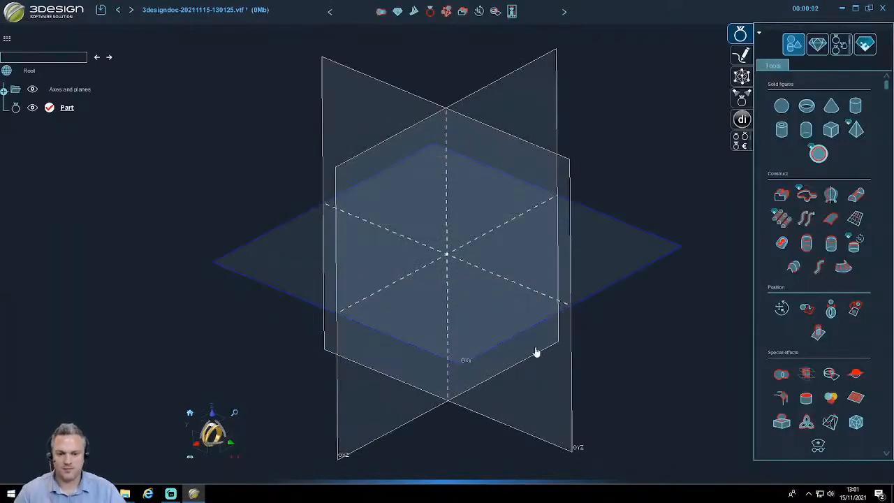
- Start a sketch on the OXY plane and draw a five-point S-shaped NURBS curve about 33 mm high
{"action": "left_click", "coordinate": [741, 56]}
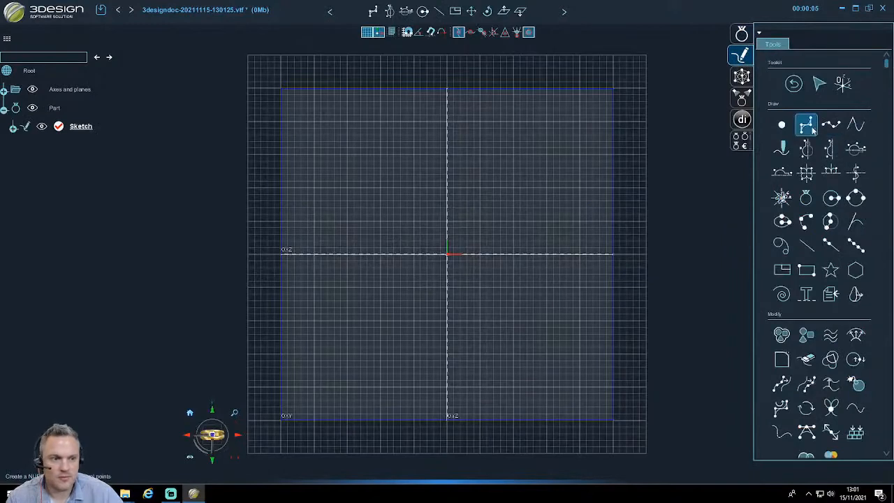
{"action": "left_click", "coordinate": [809, 126]}
{"action": "left_click", "coordinate": [502, 185]}
{"action": "left_click", "coordinate": [450, 151]}
{"action": "left_click", "coordinate": [395, 225]}
{"action": "left_click", "coordinate": [500, 368]}
{"action": "left_click", "coordinate": [416, 389]}
{"action": "right_click", "coordinate": [313, 285]}
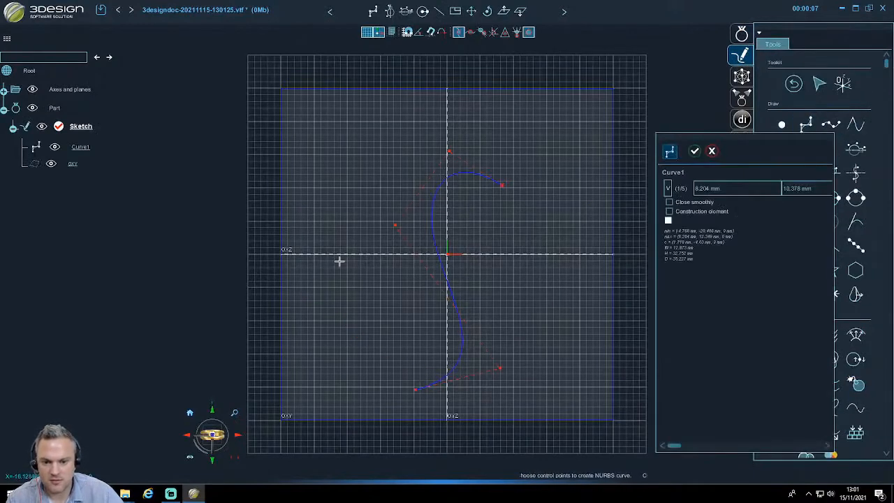
{"action": "right_click", "coordinate": [342, 267]}
- Reshape the S-curve by pulling its lower end, lower bend and upper bend control points outward
{"action": "left_click_drag", "start_coordinate": [415, 390], "coordinate": [363, 382]}
{"action": "left_click_drag", "start_coordinate": [503, 370], "coordinate": [524, 380]}
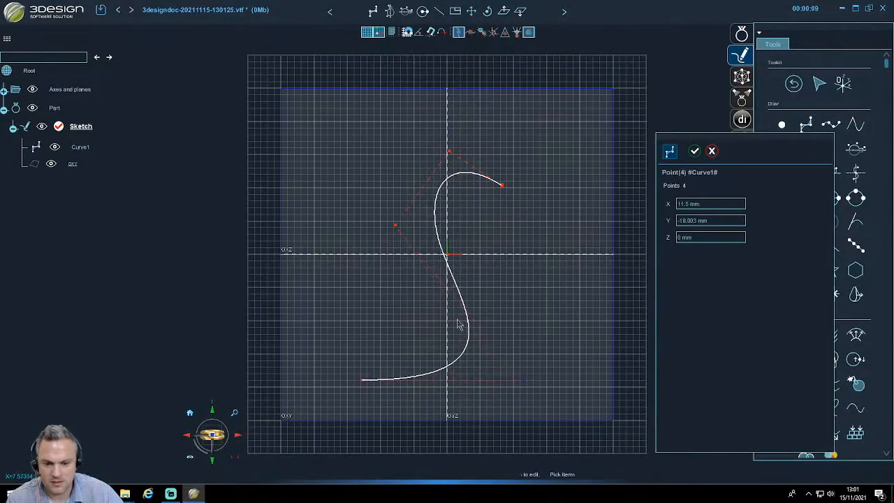
{"action": "left_click_drag", "start_coordinate": [397, 227], "coordinate": [371, 253]}
{"action": "right_click", "coordinate": [557, 314]}
- Draw a small circle about 2 mm in diameter beside the upper end of the S-curve
{"action": "scroll", "coordinate": [529, 393], "scroll_direction": "down", "scroll_amount": 3}
{"action": "right_click_drag", "start_coordinate": [517, 391], "coordinate": [562, 259]}
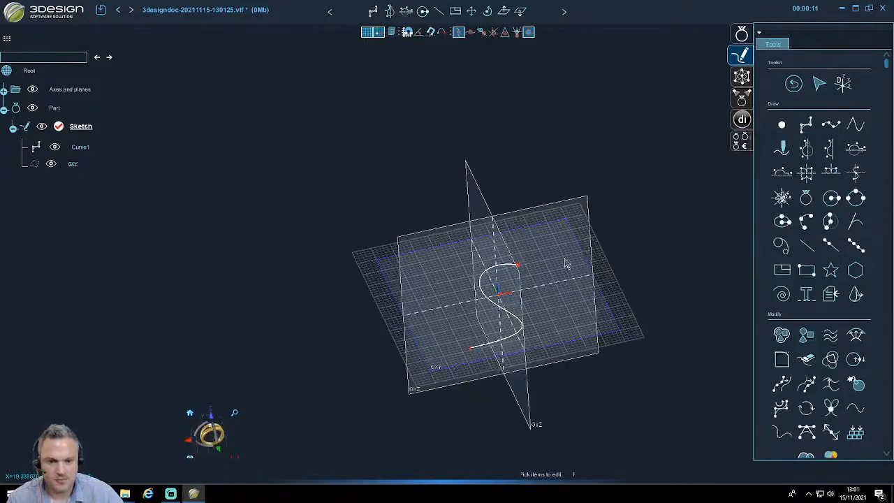
{"action": "middle_click_drag", "start_coordinate": [578, 319], "coordinate": [544, 291]}
{"action": "scroll", "coordinate": [547, 292], "scroll_direction": "up", "scroll_amount": 3}
{"action": "left_click", "coordinate": [831, 197]}
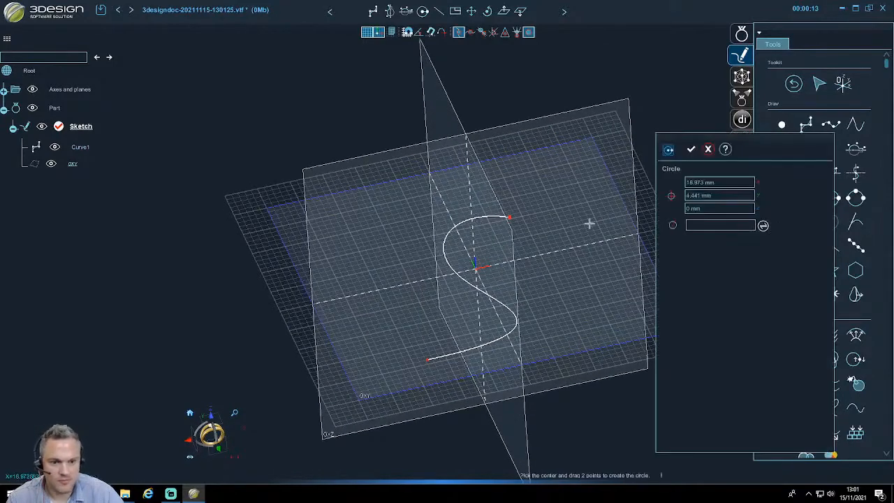
{"action": "left_click", "coordinate": [542, 207]}
{"action": "scroll", "coordinate": [555, 284], "scroll_direction": "up", "scroll_amount": 4}
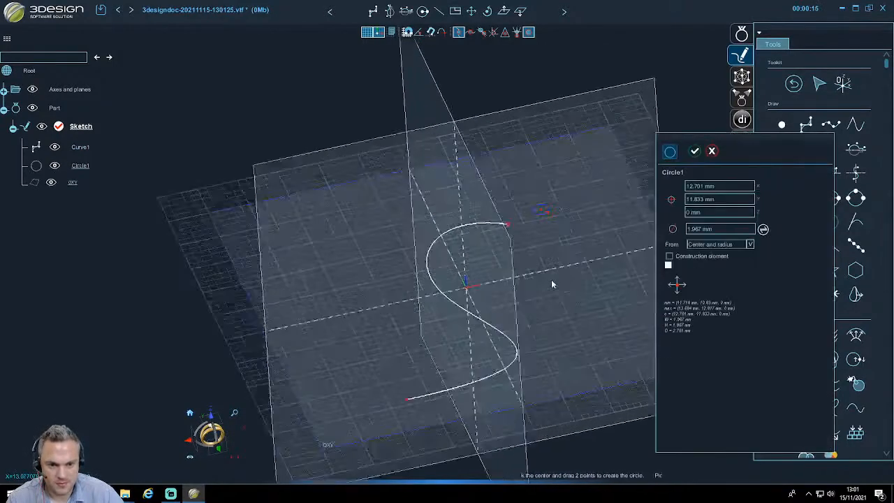
{"action": "right_click_drag", "start_coordinate": [555, 284], "coordinate": [325, 292]}
{"action": "scroll", "coordinate": [517, 292], "scroll_direction": "down", "scroll_amount": 3}
{"action": "left_click", "coordinate": [694, 151]}
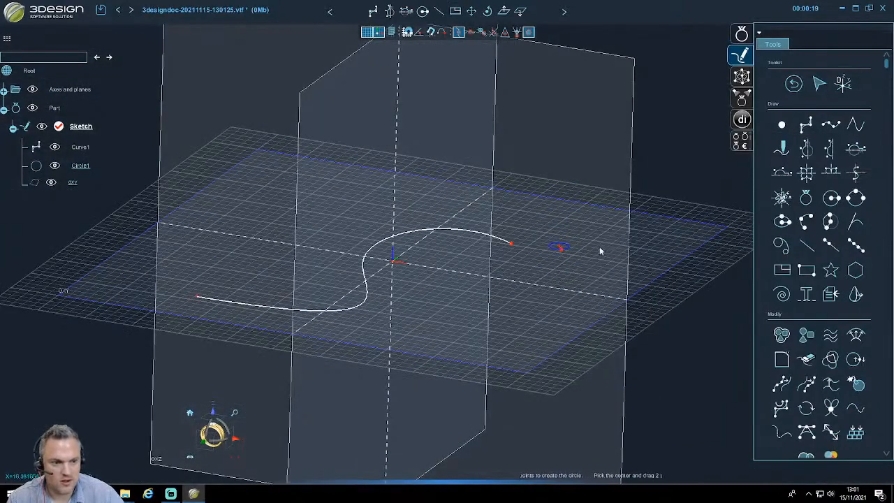
- Draw a larger concentric circle around the small circle and exit the sketch
{"action": "scroll", "coordinate": [598, 249], "scroll_direction": "up", "scroll_amount": 5}
{"action": "left_click_drag", "start_coordinate": [537, 235], "coordinate": [536, 259]}
{"action": "key", "text": "Escape"}
{"action": "left_click", "coordinate": [792, 85]}
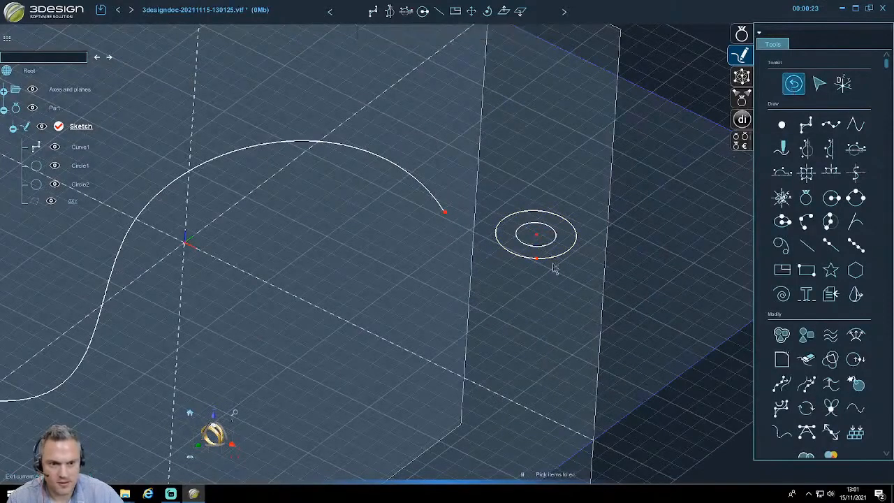
- Sweep the small circle along the S-curve with Curve sweep, in Pink gold 18K with capped ends
{"action": "scroll", "coordinate": [470, 271], "scroll_direction": "down", "scroll_amount": 4}
{"action": "middle_click_drag", "start_coordinate": [470, 319], "coordinate": [518, 287]}
{"action": "left_click", "coordinate": [478, 191]}
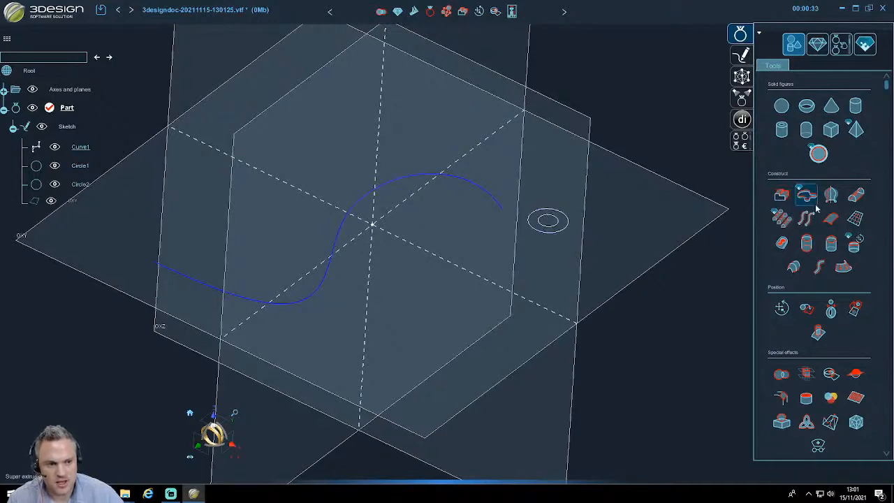
{"action": "left_click", "coordinate": [856, 195]}
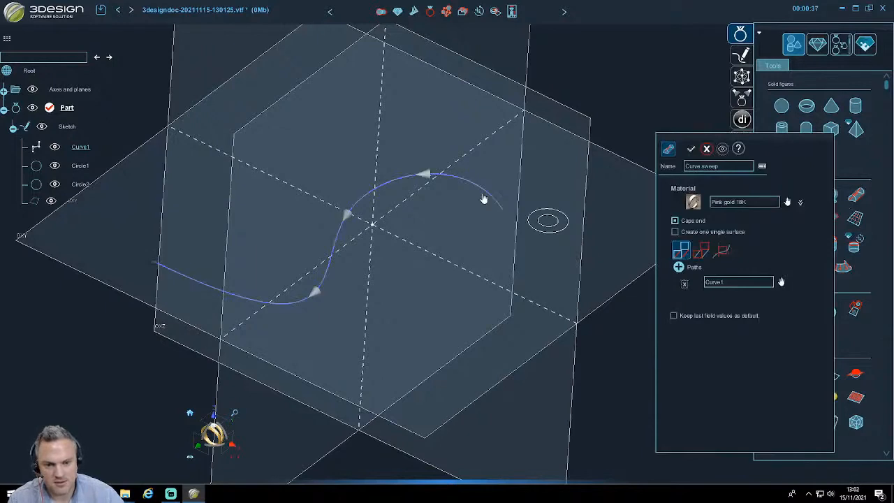
{"action": "left_click", "coordinate": [702, 258]}
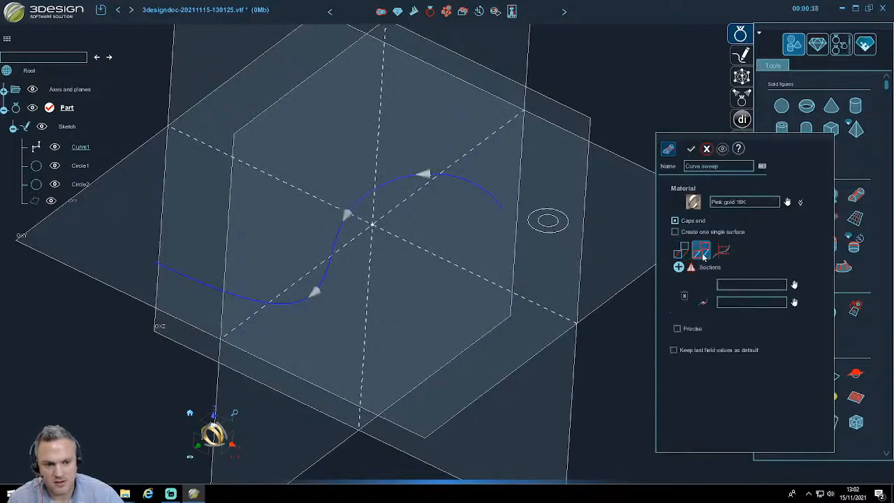
{"action": "left_click", "coordinate": [552, 228]}
{"action": "left_click", "coordinate": [691, 150]}
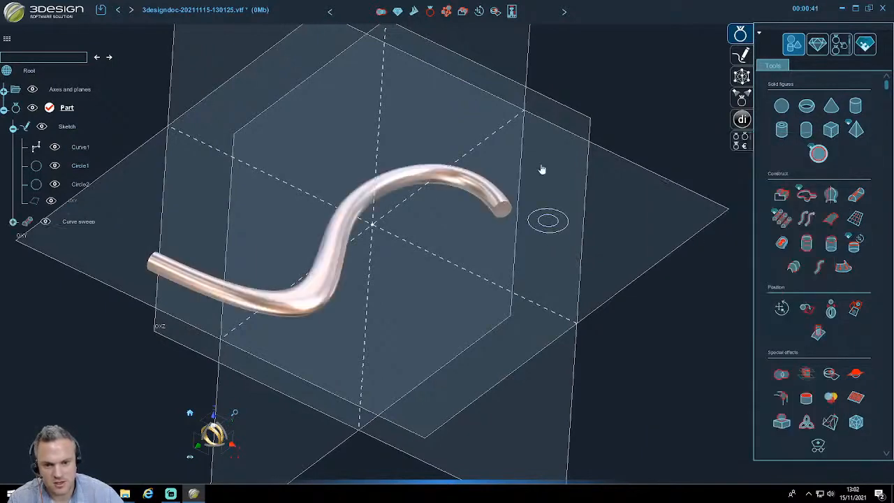
- Create a second Curve sweep along the same S-curve using the larger circle as its section
{"action": "left_click", "coordinate": [13, 222]}
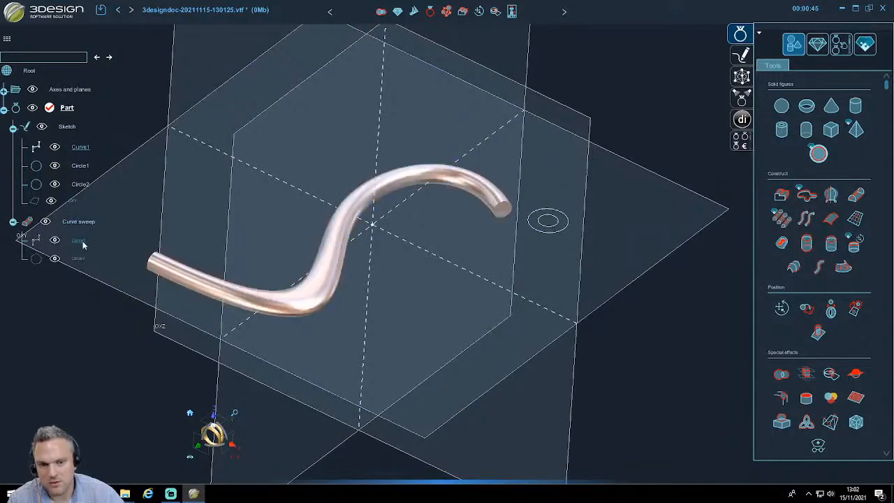
{"action": "left_click", "coordinate": [856, 195]}
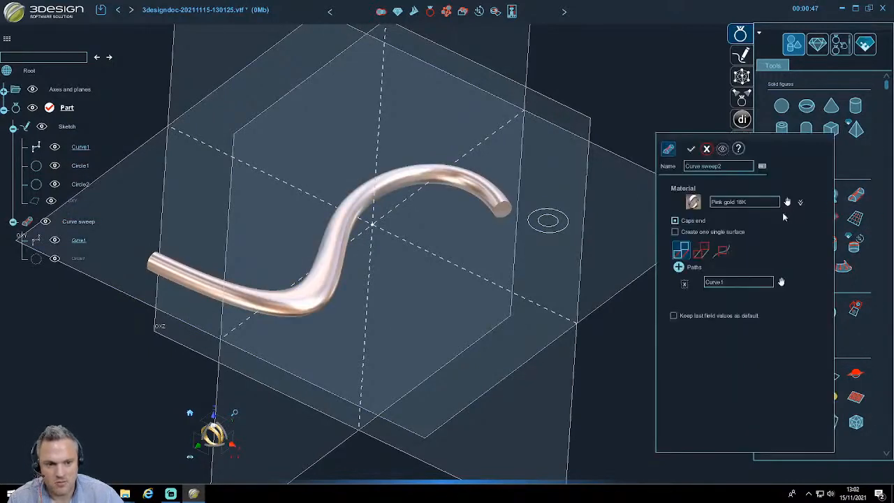
{"action": "left_click", "coordinate": [701, 250]}
{"action": "left_click", "coordinate": [724, 283]}
{"action": "left_click", "coordinate": [565, 226]}
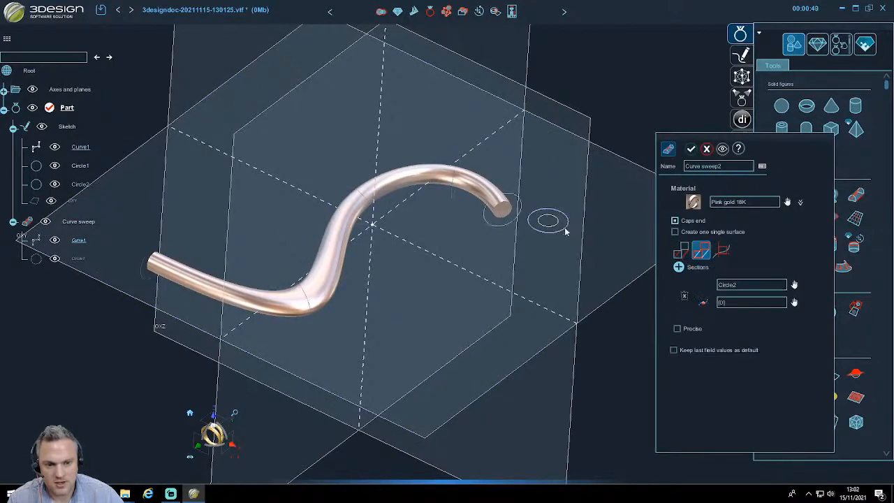
{"action": "left_click", "coordinate": [691, 151]}
- Enable the Precise option in the section settings of the larger curve sweep
{"action": "middle_click_drag", "start_coordinate": [552, 312], "coordinate": [447, 386]}
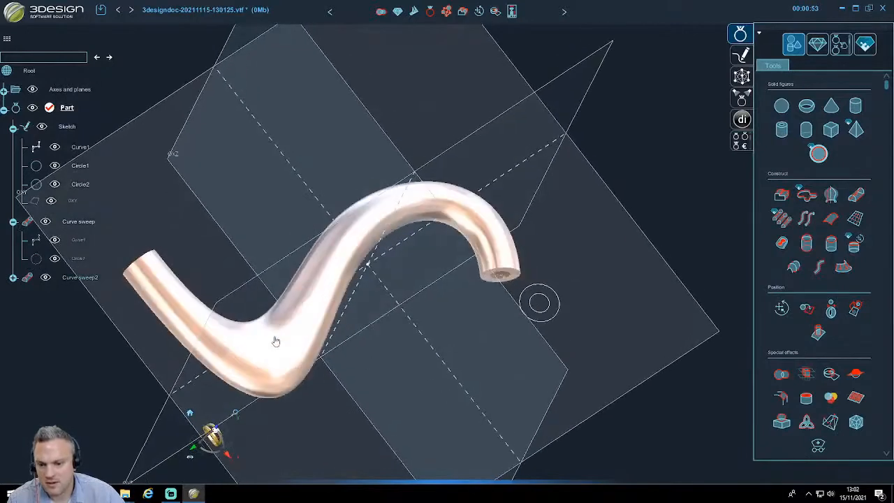
{"action": "double_click", "coordinate": [275, 340]}
{"action": "left_click", "coordinate": [702, 250]}
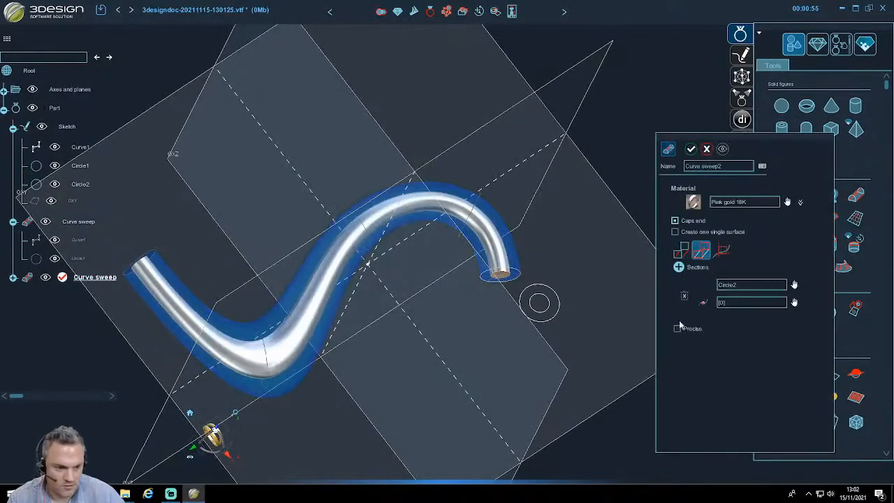
{"action": "left_click", "coordinate": [692, 150]}
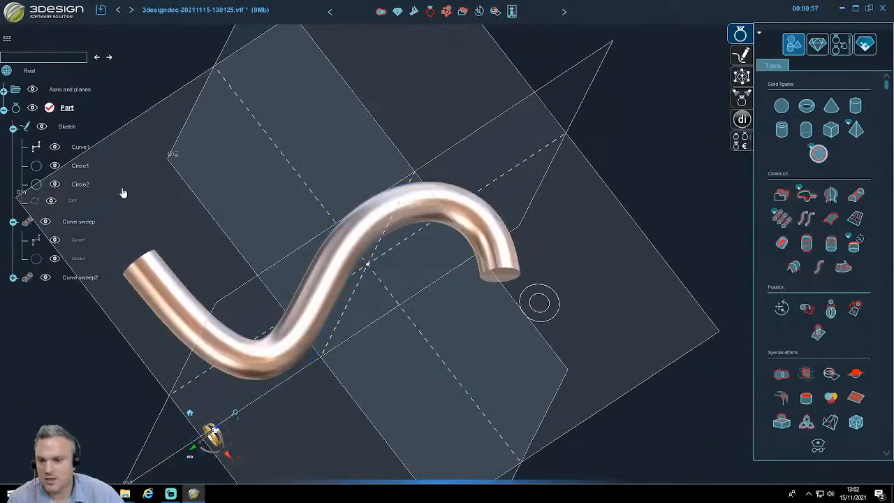
- Enable the Precise option for the smaller curve sweep, and reopen its section settings to confirm them
{"action": "double_click", "coordinate": [70, 222]}
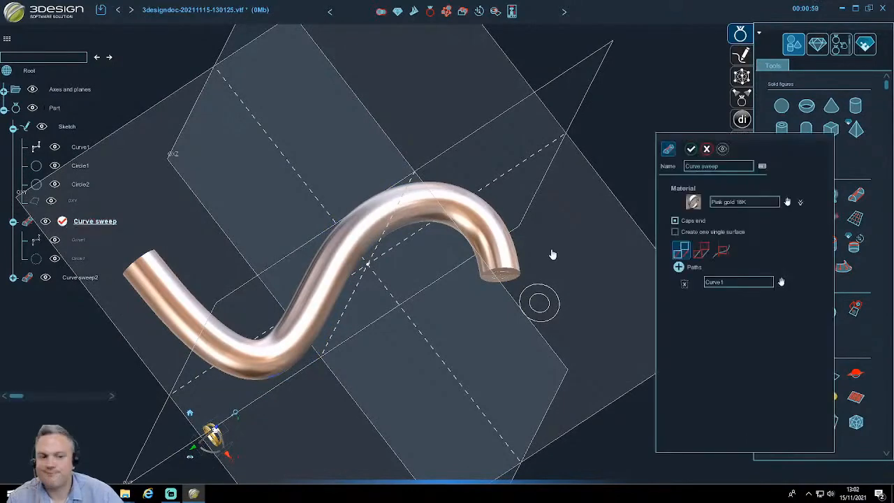
{"action": "left_click", "coordinate": [702, 250]}
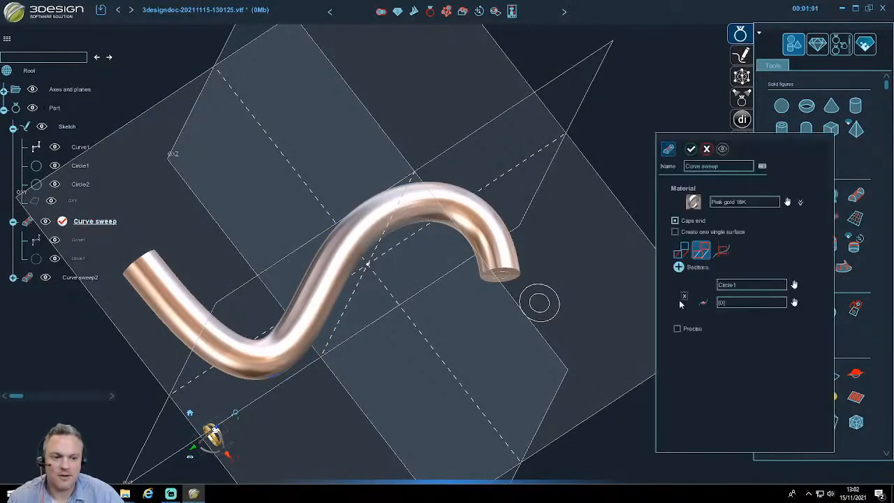
{"action": "left_click", "coordinate": [691, 150]}
{"action": "middle_click_drag", "start_coordinate": [502, 342], "coordinate": [495, 202]}
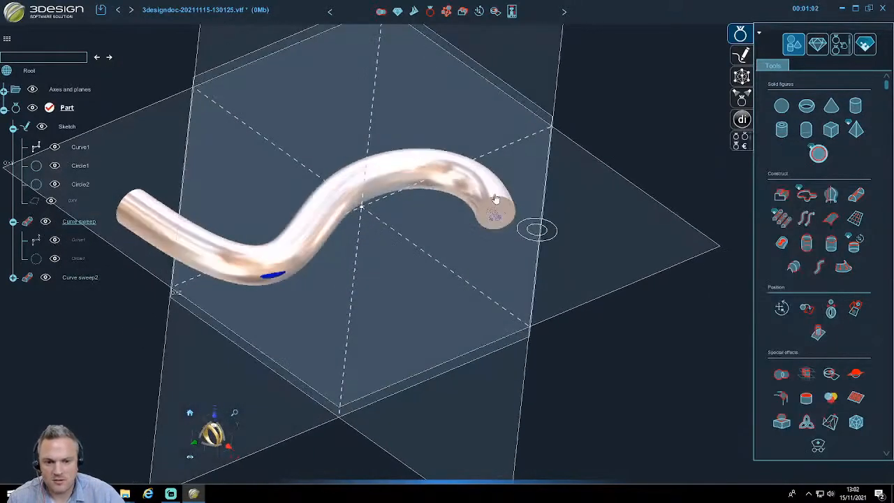
{"action": "double_click", "coordinate": [276, 278]}
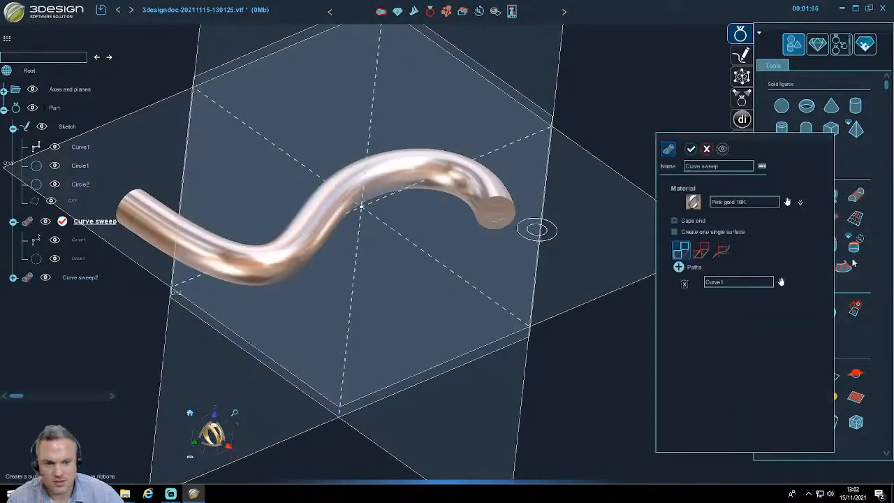
{"action": "left_click", "coordinate": [701, 251]}
{"action": "left_click", "coordinate": [691, 149]}
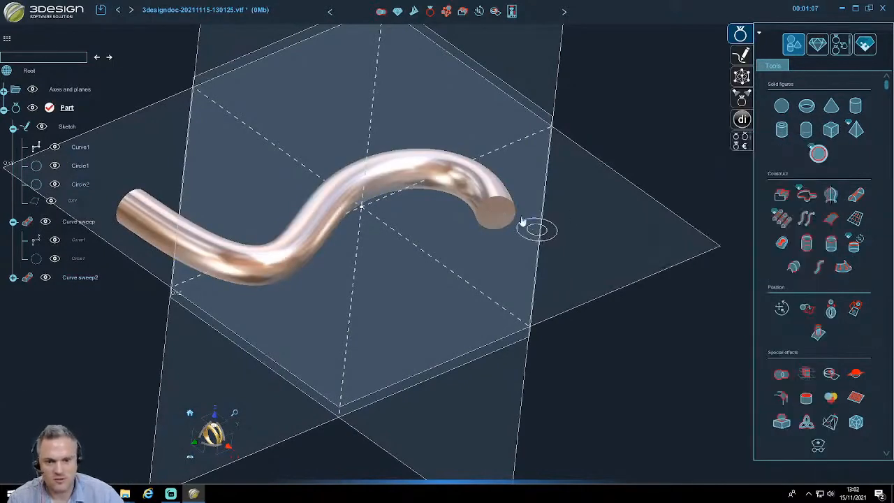
- Subtract the smaller curve sweep from the larger one with a Boolean operation to form a hollow tube
{"action": "left_click", "coordinate": [13, 221]}
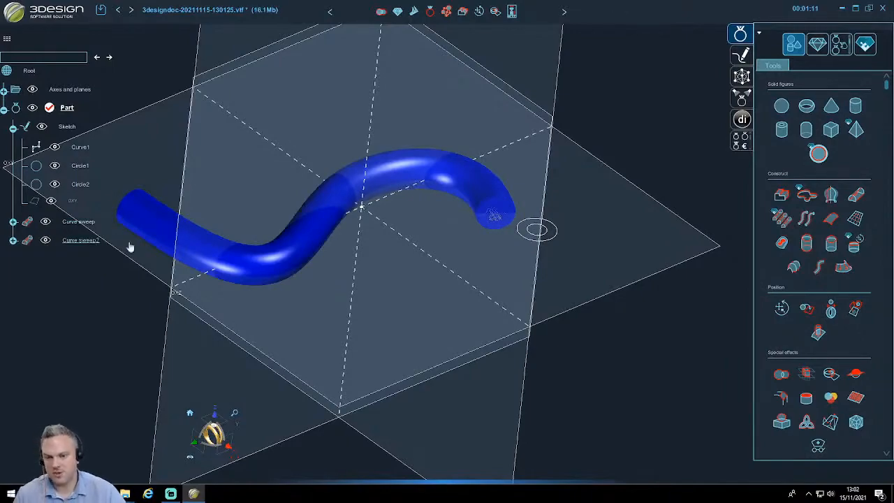
{"action": "middle_click_drag", "start_coordinate": [397, 218], "coordinate": [572, 229]}
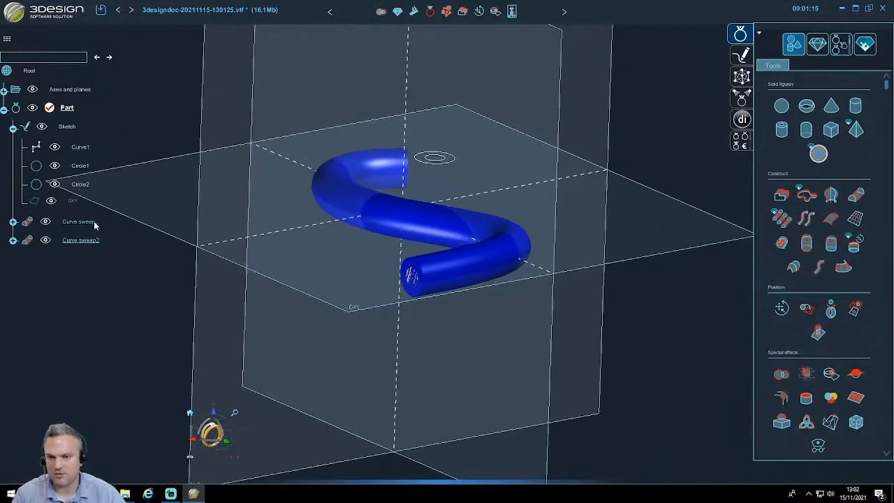
{"action": "middle_click_drag", "start_coordinate": [452, 232], "coordinate": [487, 187]}
{"action": "scroll", "coordinate": [494, 187], "scroll_direction": "up", "scroll_amount": 5}
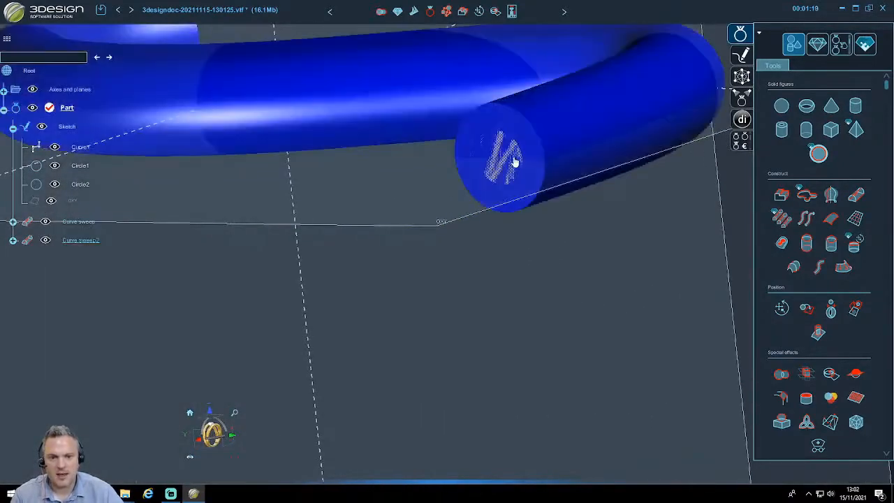
{"action": "left_click", "coordinate": [782, 374]}
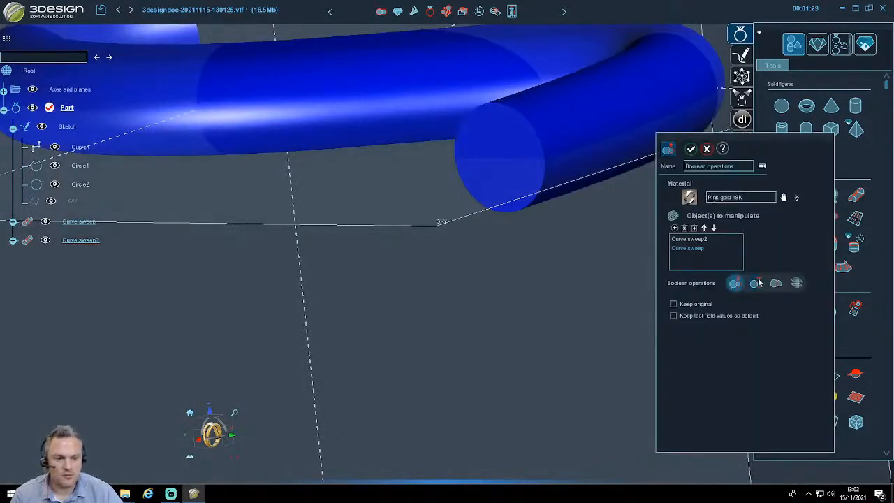
{"action": "left_click", "coordinate": [757, 282]}
{"action": "left_click", "coordinate": [691, 149]}
- Examine the hollow tube and expand the Boolean operation and its first sweep in the construction tree
{"action": "middle_click_drag", "start_coordinate": [621, 234], "coordinate": [140, 245]}
{"action": "scroll", "coordinate": [460, 358], "scroll_direction": "down", "scroll_amount": 7}
{"action": "middle_click_drag", "start_coordinate": [453, 342], "coordinate": [602, 288]}
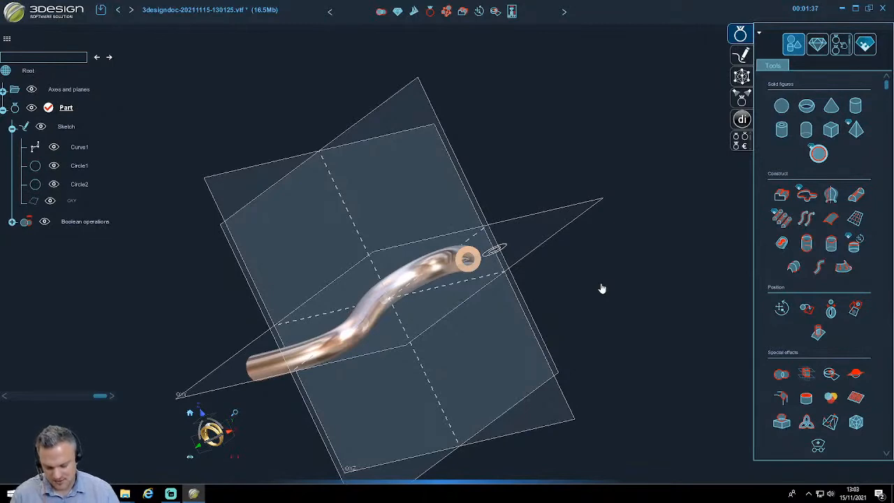
{"action": "left_click", "coordinate": [11, 221]}
{"action": "left_click", "coordinate": [21, 240]}
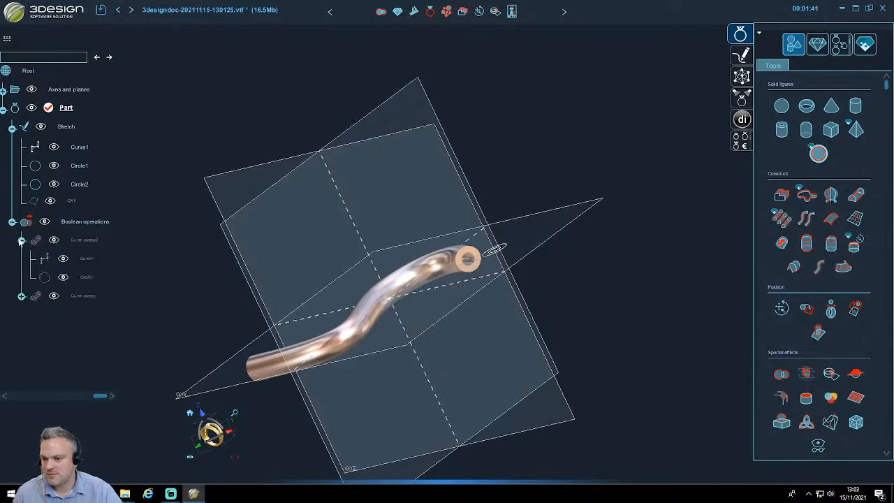
- Create a super-action from the hollow tube's Boolean operation, widen its dialog and expand both curve sweeps in its architecture
{"action": "left_click", "coordinate": [21, 296]}
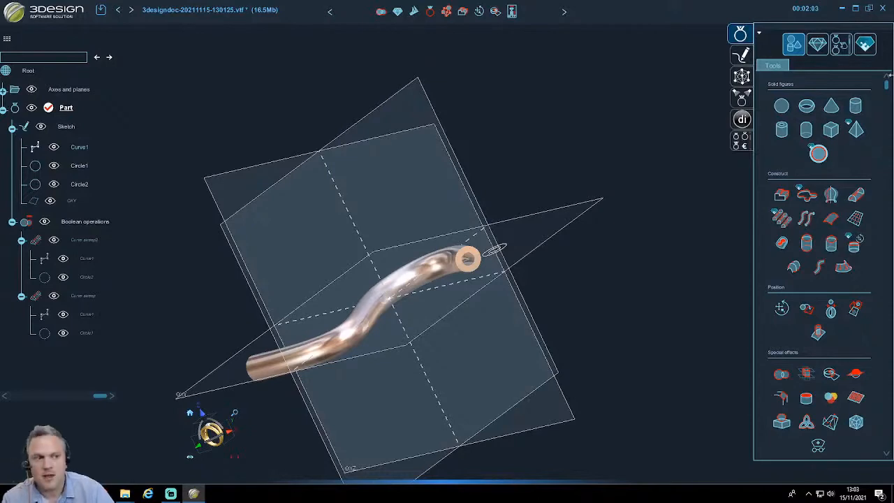
{"action": "left_click", "coordinate": [865, 44]}
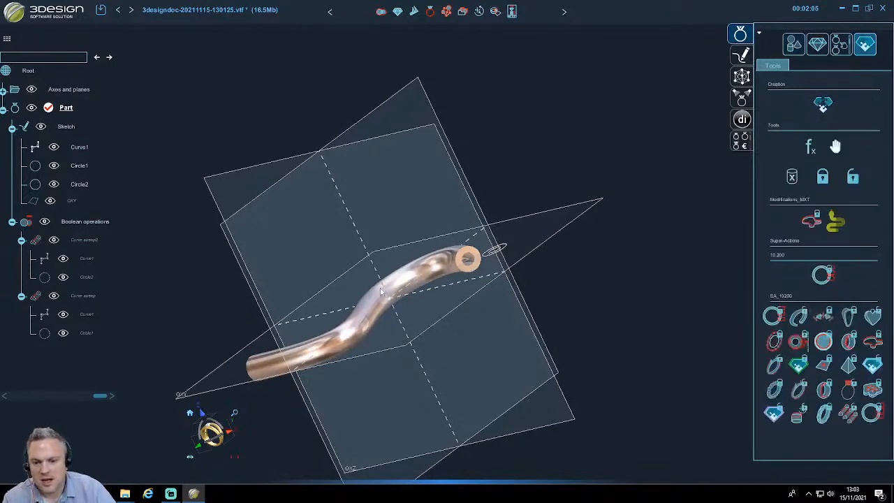
{"action": "left_click", "coordinate": [418, 281]}
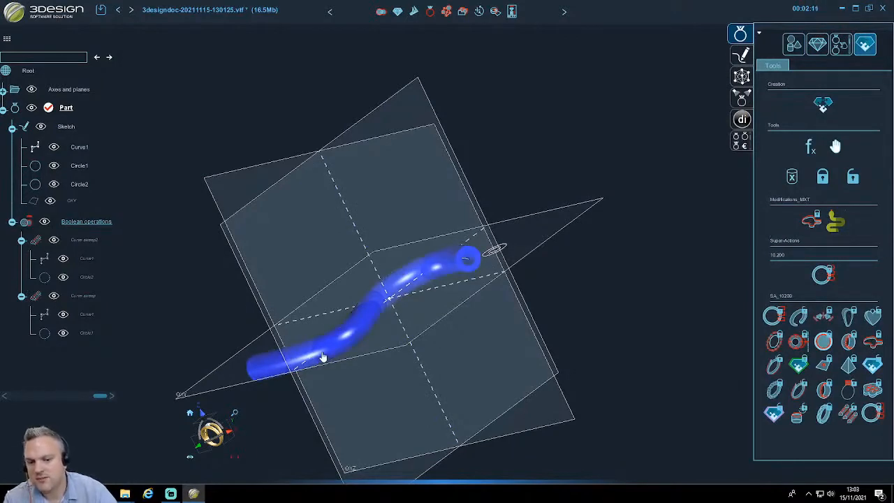
{"action": "left_click", "coordinate": [821, 107]}
{"action": "left_click", "coordinate": [173, 208]}
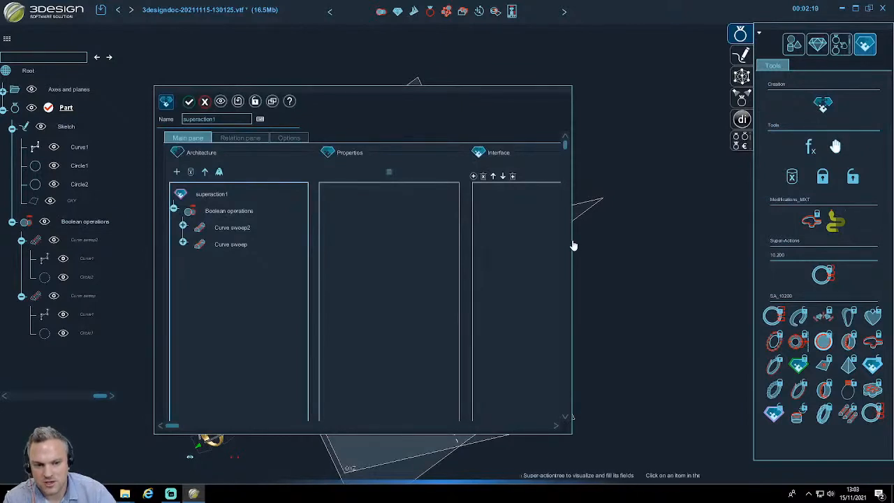
{"action": "left_click_drag", "start_coordinate": [571, 239], "coordinate": [674, 241]}
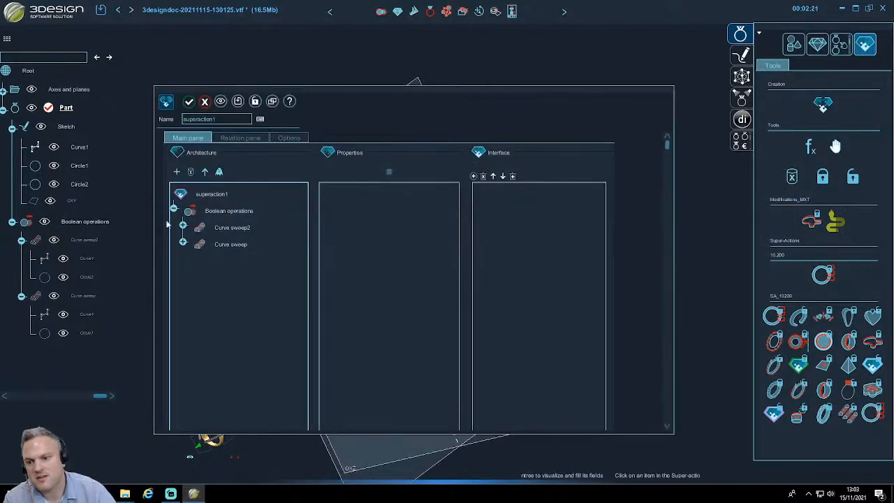
{"action": "left_click", "coordinate": [183, 227]}
{"action": "left_click", "coordinate": [183, 276]}
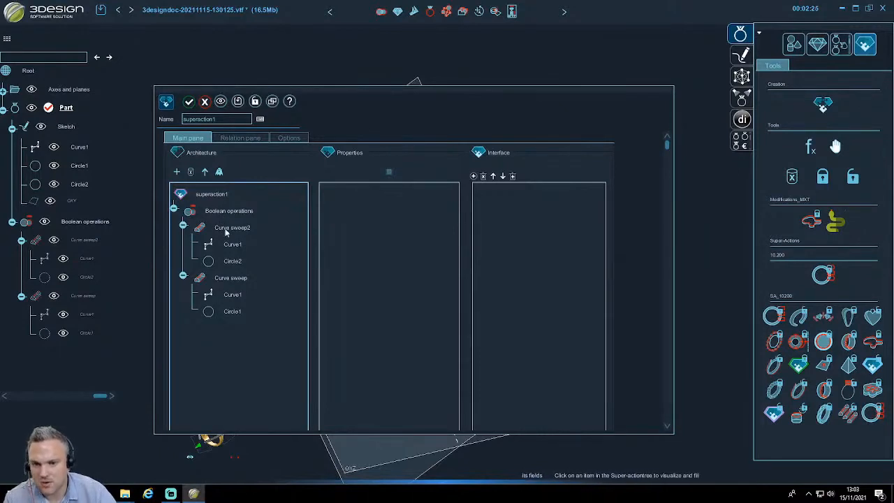
- Add the diameter field of Circle1 to the super-action's interface
{"action": "left_click", "coordinate": [229, 227]}
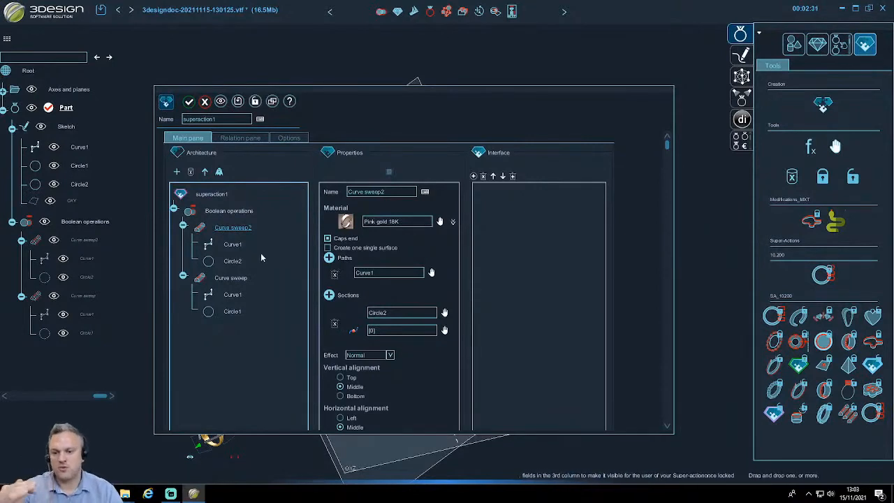
{"action": "left_click", "coordinate": [238, 311]}
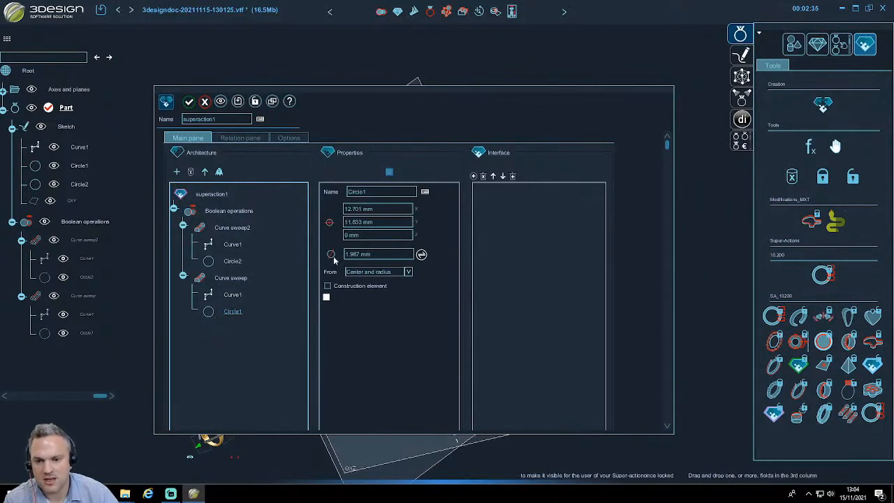
{"action": "left_click_drag", "start_coordinate": [453, 256], "coordinate": [510, 272]}
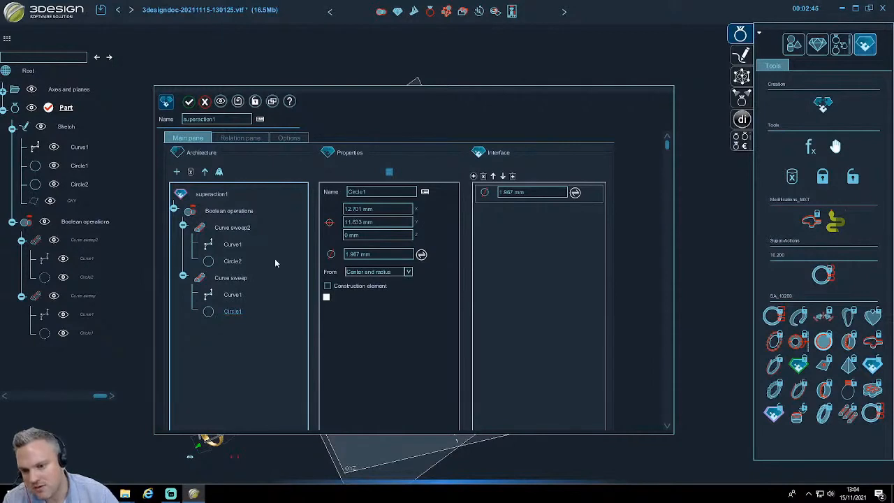
- Add the Boolean operation's material field to the super-action's interface and place it above the diameter field
{"action": "left_click", "coordinate": [232, 244]}
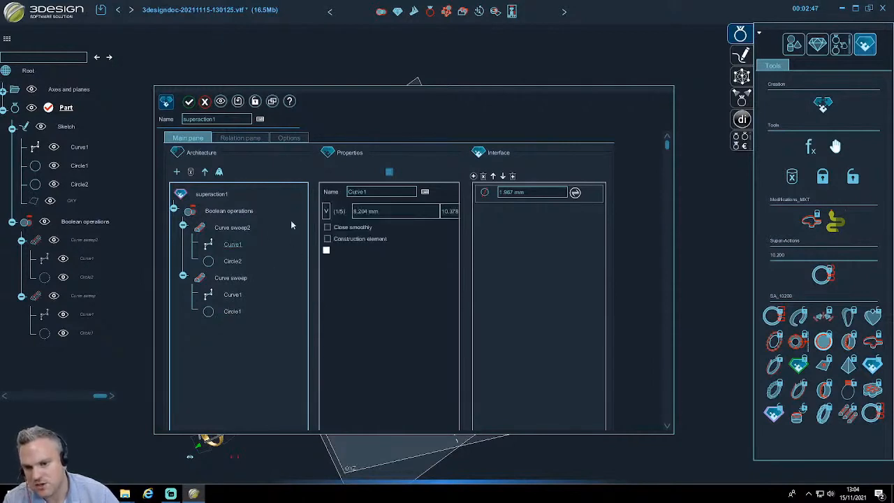
{"action": "left_click", "coordinate": [234, 228]}
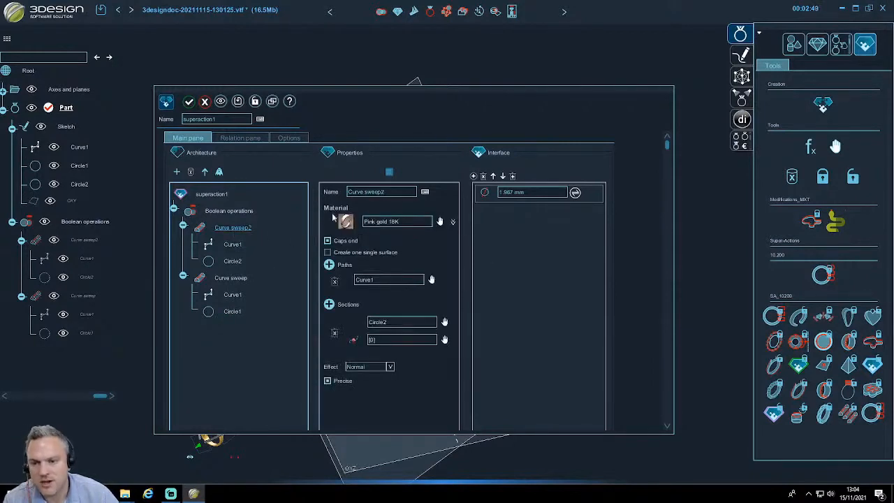
{"action": "left_click", "coordinate": [219, 212]}
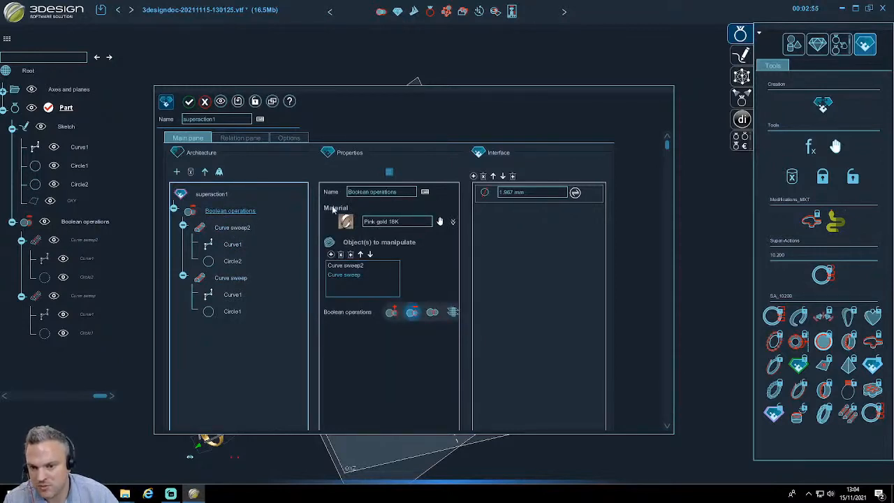
{"action": "left_click_drag", "start_coordinate": [333, 208], "coordinate": [508, 222]}
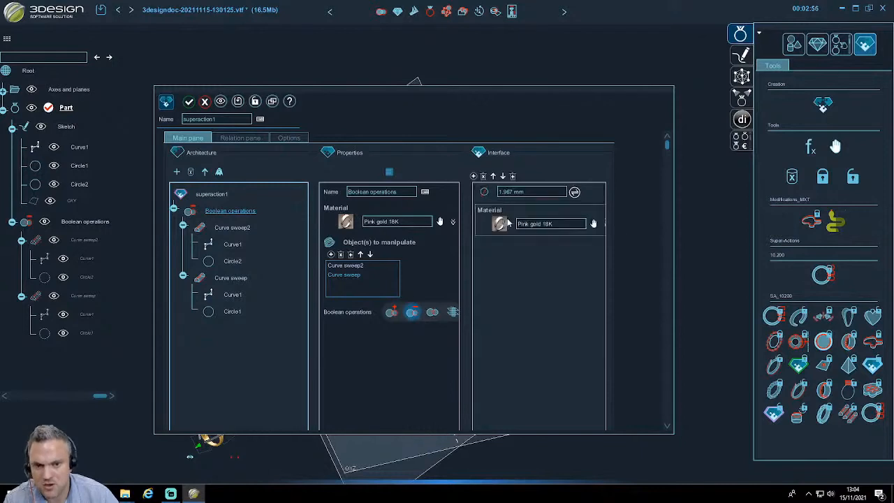
{"action": "left_click", "coordinate": [493, 177]}
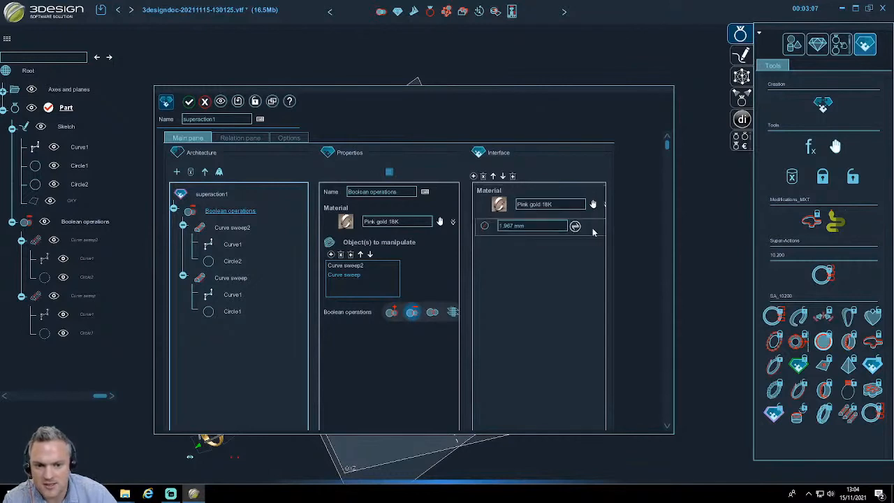
- Insert an interface section named "External diameter" between the material and diameter fields
{"action": "left_click", "coordinate": [474, 177]}
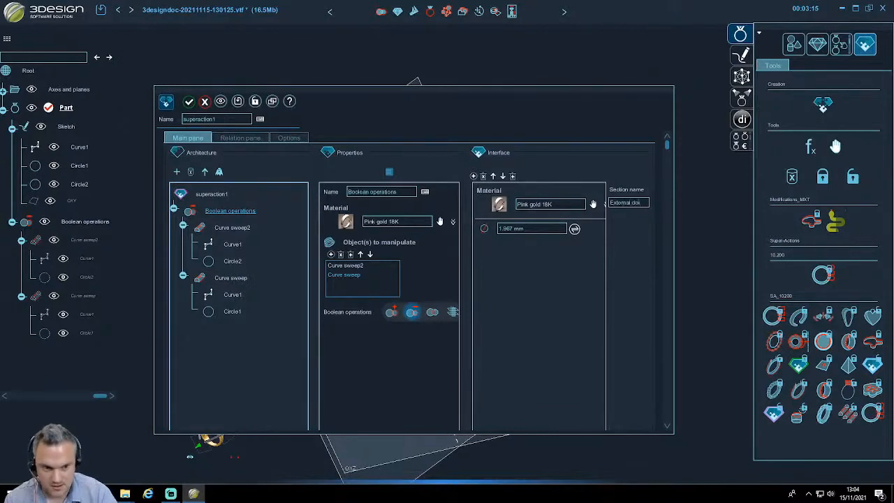
{"action": "type", "text": "External diameter"}
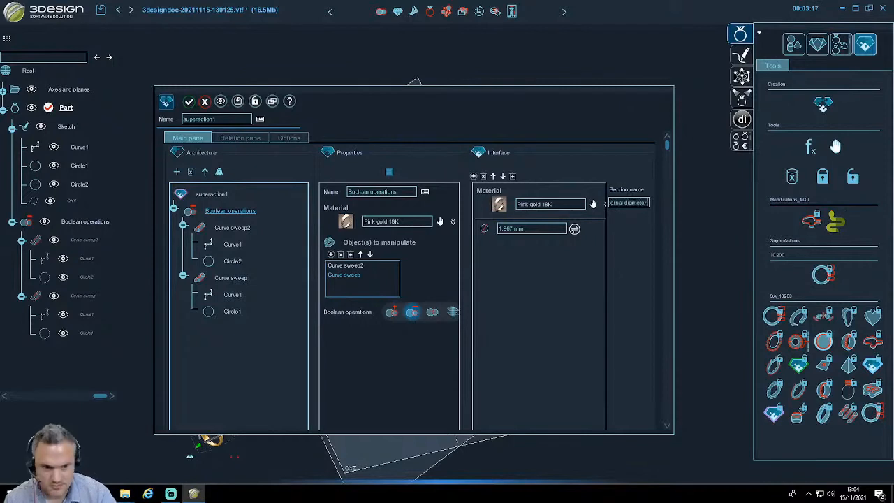
{"action": "key", "text": "Return"}
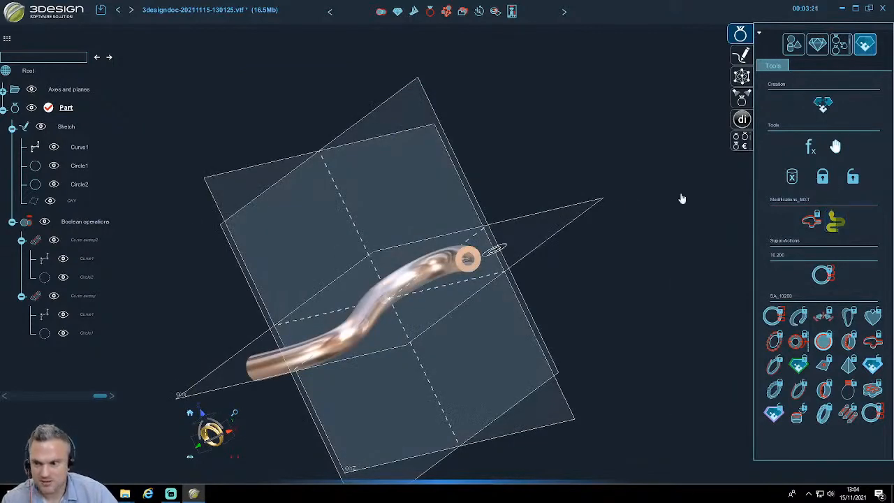
- Start a new super-action from the hollow tube and add the Boolean operation's material field to its interface
{"action": "left_click", "coordinate": [809, 220]}
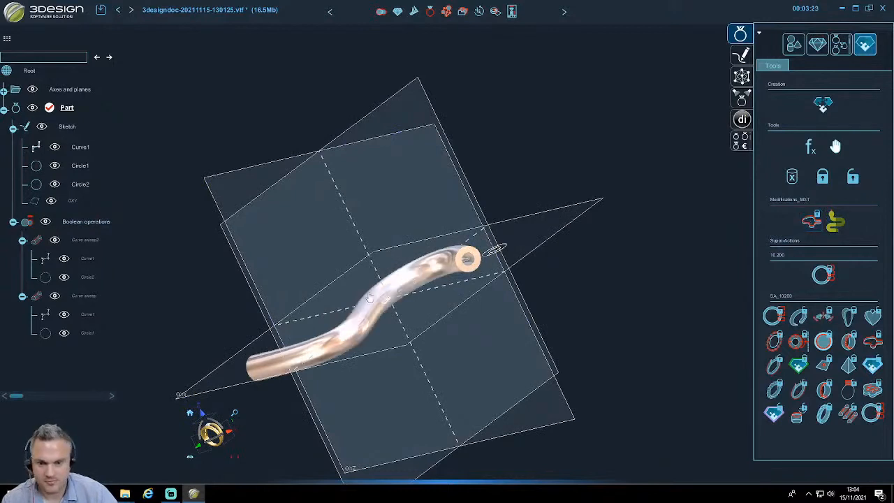
{"action": "left_click", "coordinate": [823, 105]}
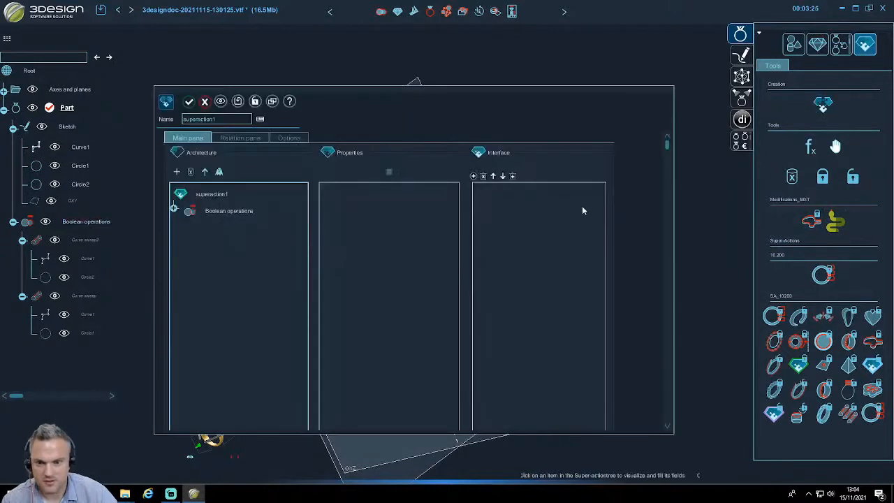
{"action": "left_click", "coordinate": [182, 225]}
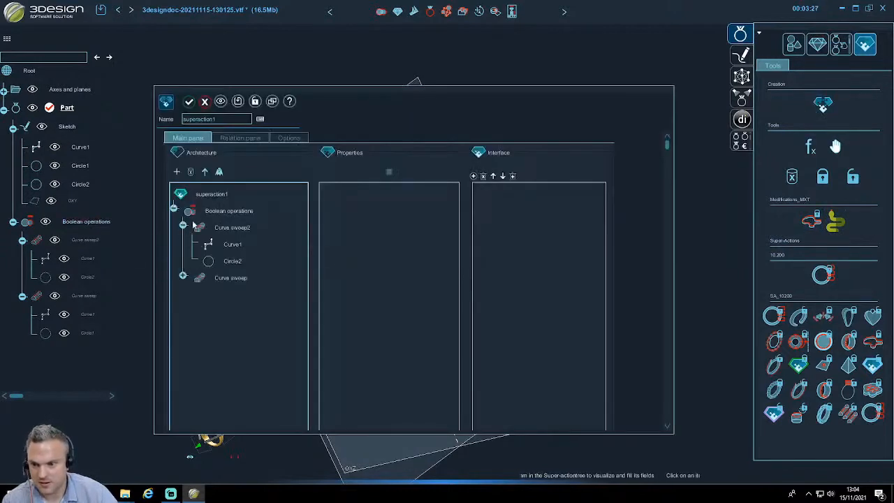
{"action": "left_click", "coordinate": [229, 210]}
{"action": "left_click_drag", "start_coordinate": [335, 207], "coordinate": [493, 210]}
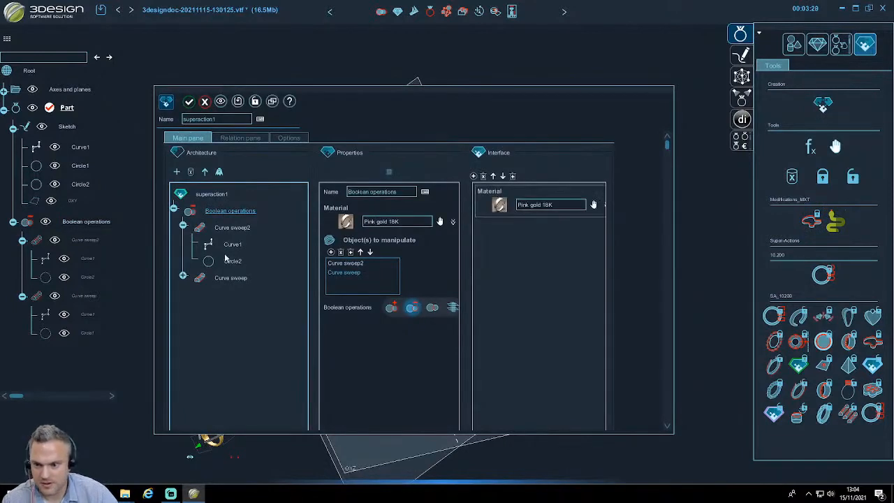
- Expand the other curve sweep in the architecture and add Circle2's diameter field to the interface below the material
{"action": "left_click", "coordinate": [182, 275]}
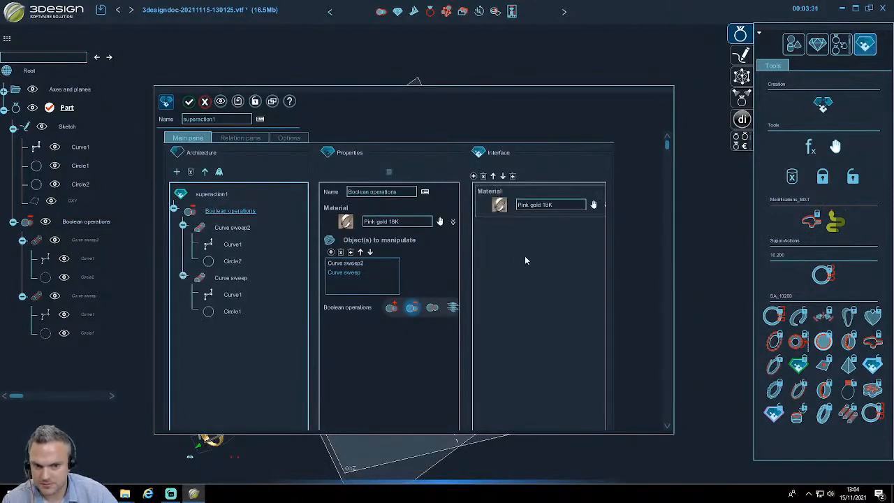
{"action": "left_click", "coordinate": [236, 231]}
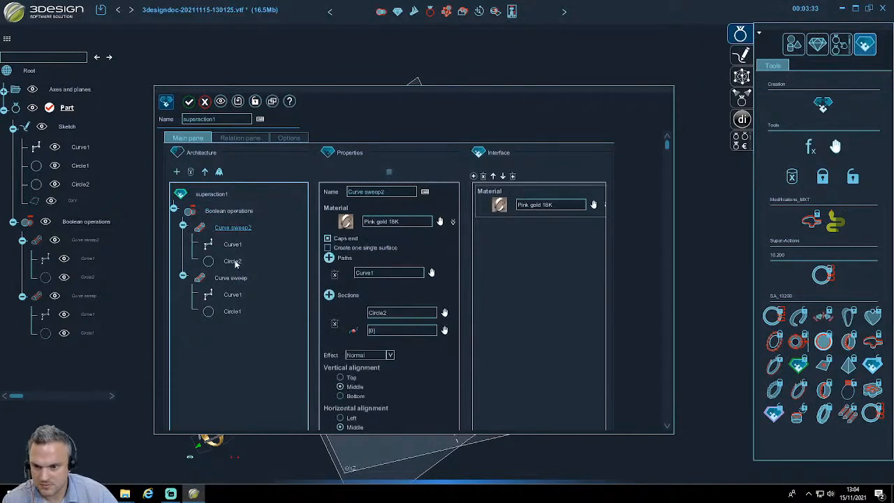
{"action": "left_click", "coordinate": [236, 263]}
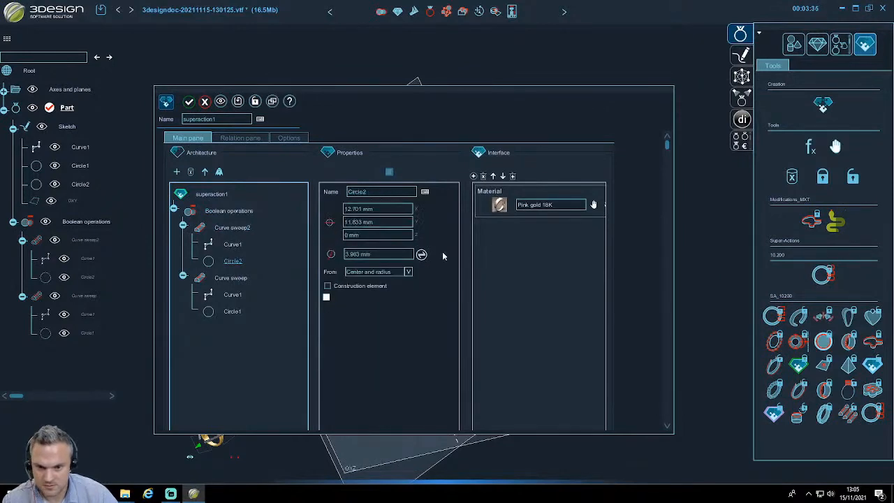
{"action": "left_click_drag", "start_coordinate": [442, 256], "coordinate": [491, 253]}
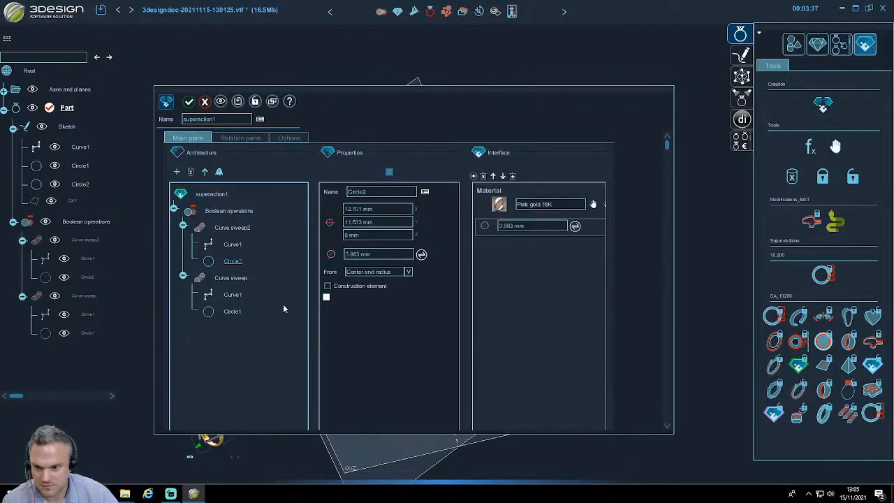
- Insert a section named "External diameter" above the Circle2 diameter field in the super-action's interface
{"action": "left_click", "coordinate": [241, 294]}
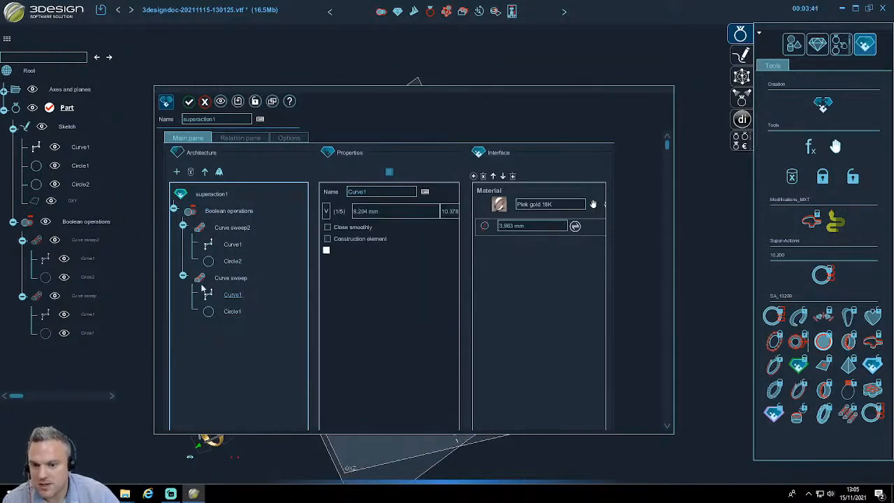
{"action": "left_click", "coordinate": [473, 177]}
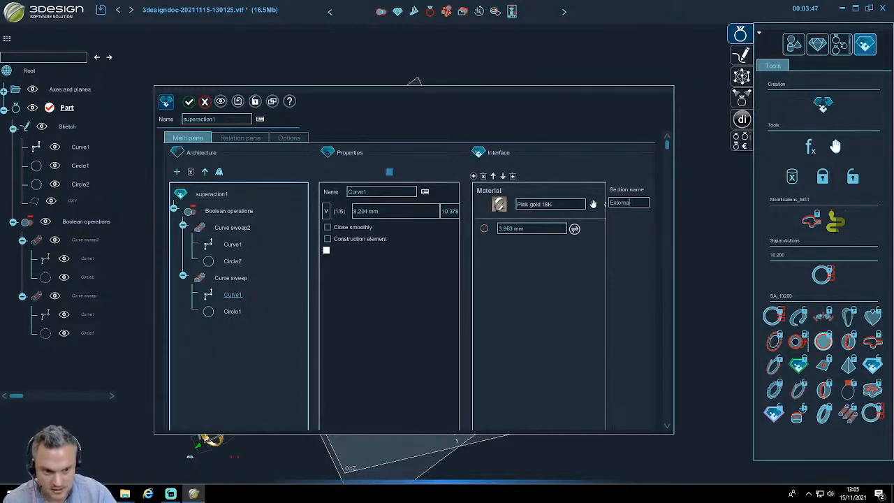
{"action": "type", "text": "External diameter"}
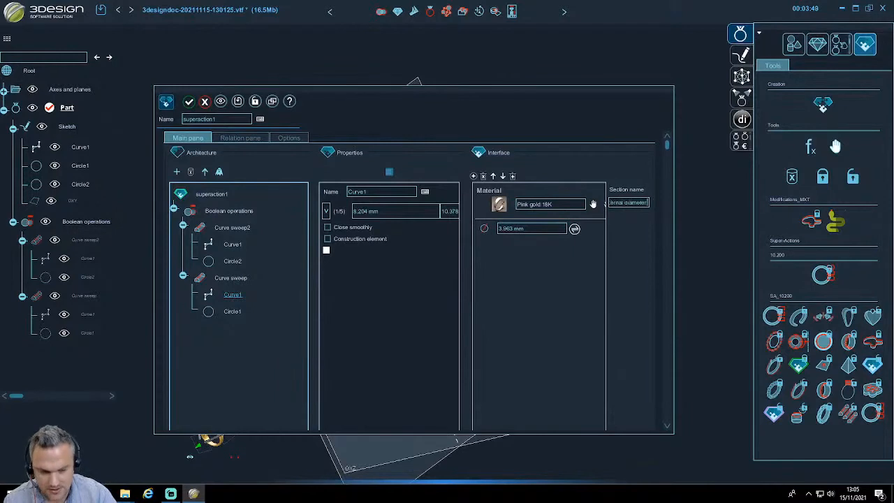
{"action": "key", "text": "Return"}
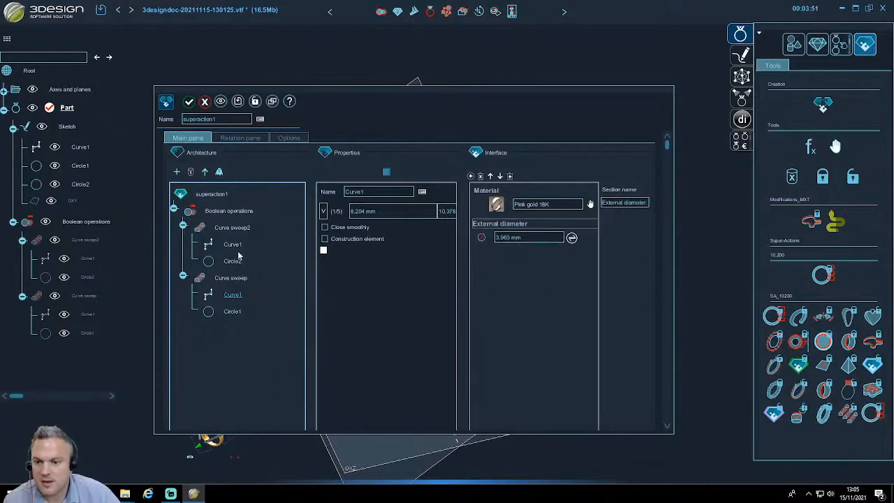
- Create a Sketch pick item titled "Path" in the super-action and add its selection field to the interface below the external diameter
{"action": "left_click", "coordinate": [218, 213]}
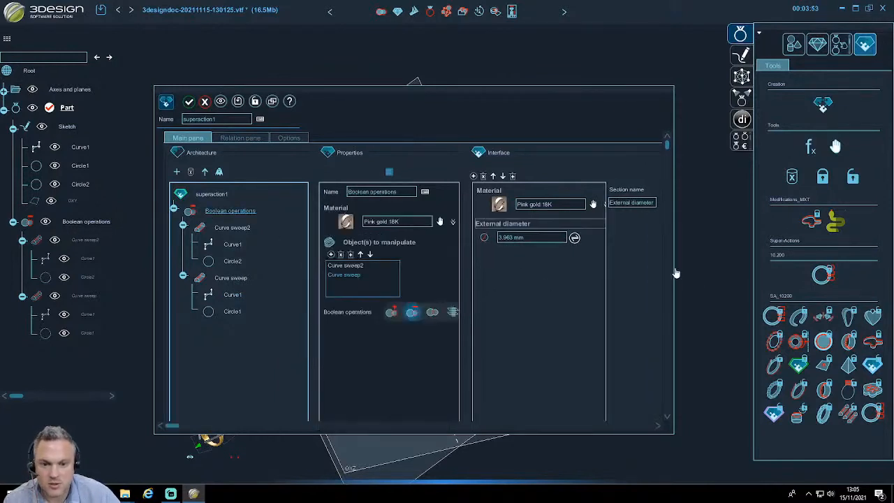
{"action": "left_click", "coordinate": [233, 245]}
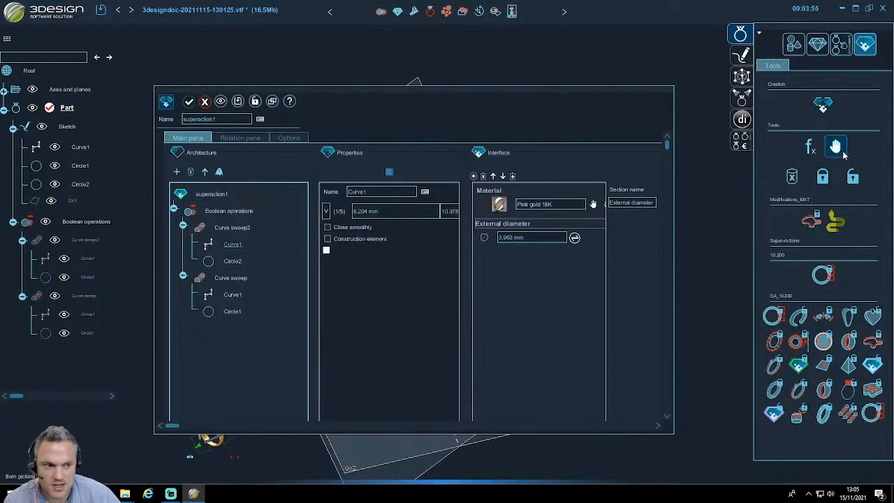
{"action": "left_click_drag", "start_coordinate": [843, 151], "coordinate": [222, 351]}
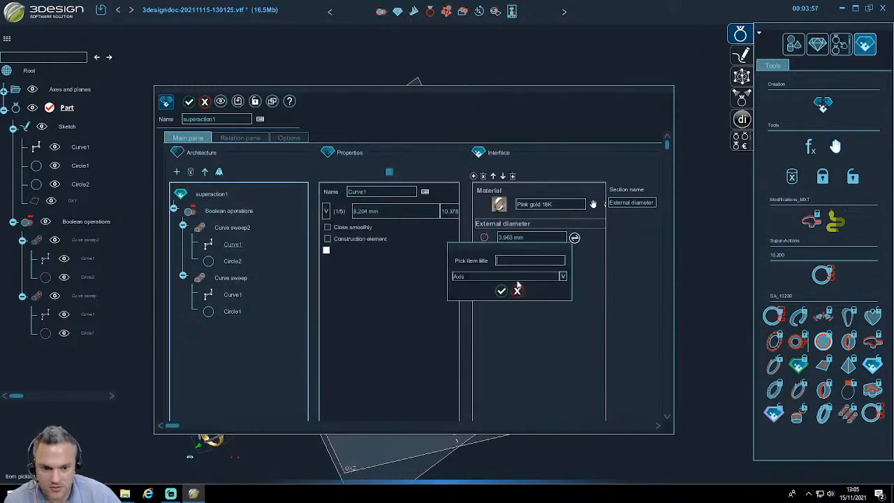
{"action": "left_click", "coordinate": [517, 279]}
{"action": "left_click", "coordinate": [469, 250]}
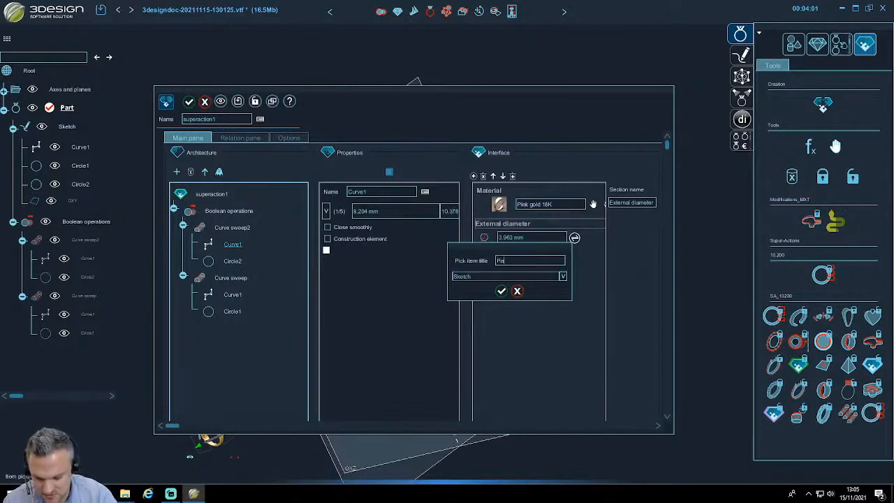
{"action": "left_click", "coordinate": [501, 292]}
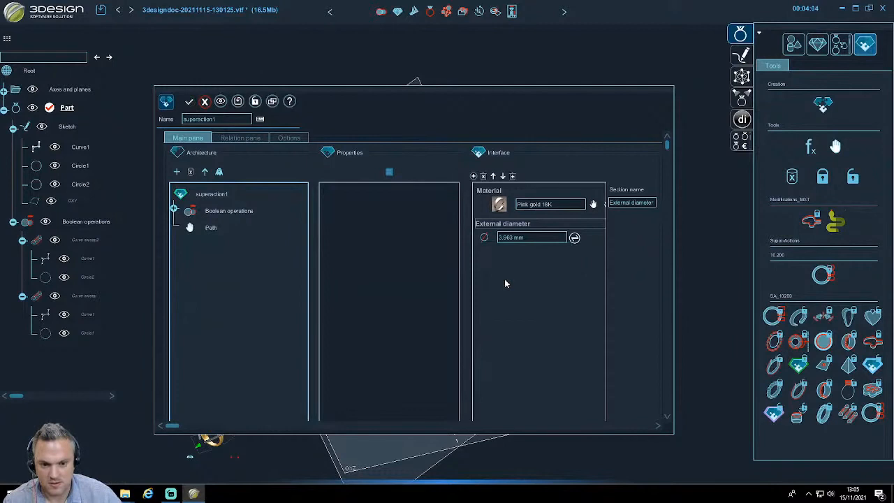
{"action": "left_click", "coordinate": [212, 228]}
{"action": "left_click_drag", "start_coordinate": [335, 217], "coordinate": [519, 259]}
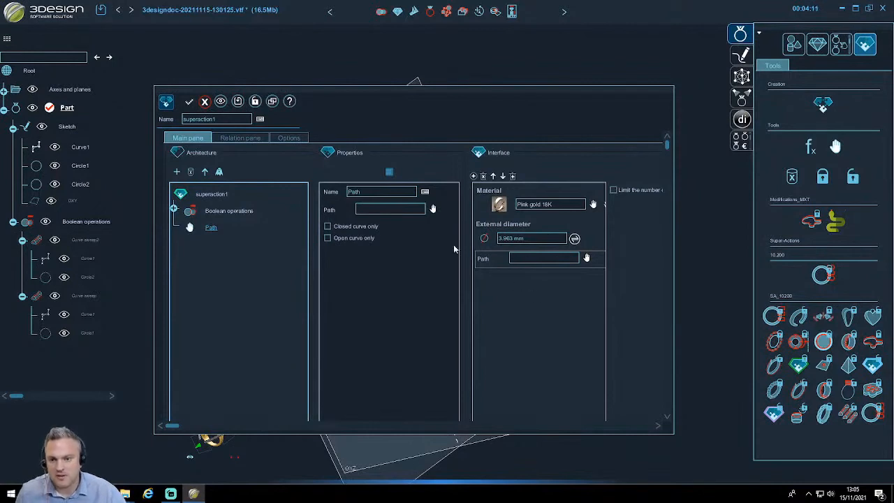
- Expand the Boolean operations in the super-action's architecture and change its icon border color to pink-red
{"action": "left_click", "coordinate": [174, 209]}
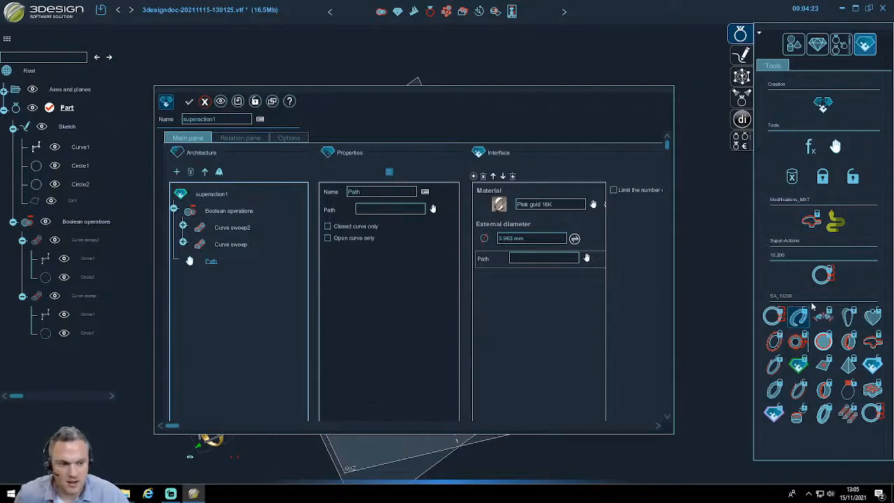
{"action": "left_click", "coordinate": [289, 137]}
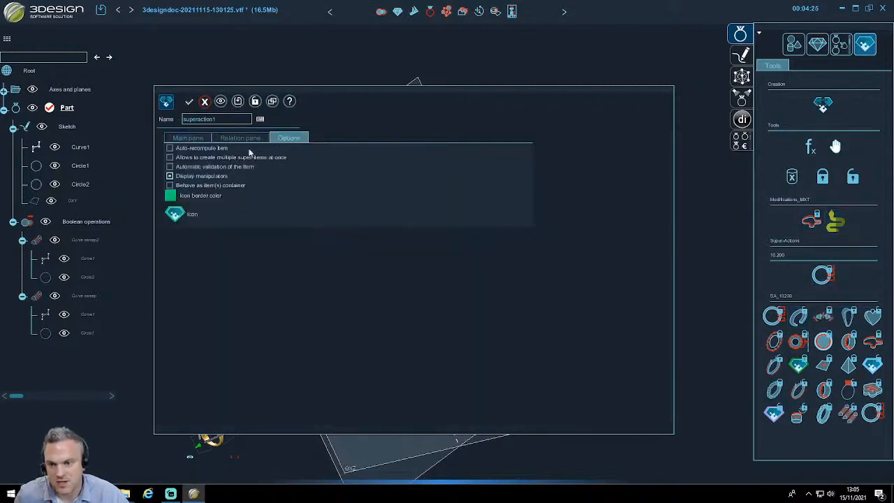
{"action": "left_click", "coordinate": [170, 196]}
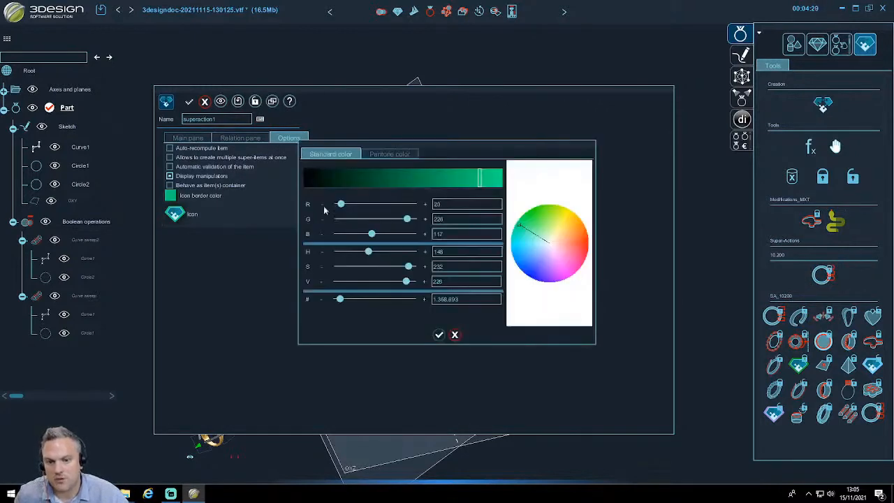
{"action": "left_click_drag", "start_coordinate": [559, 244], "coordinate": [587, 268]}
{"action": "left_click", "coordinate": [438, 336]}
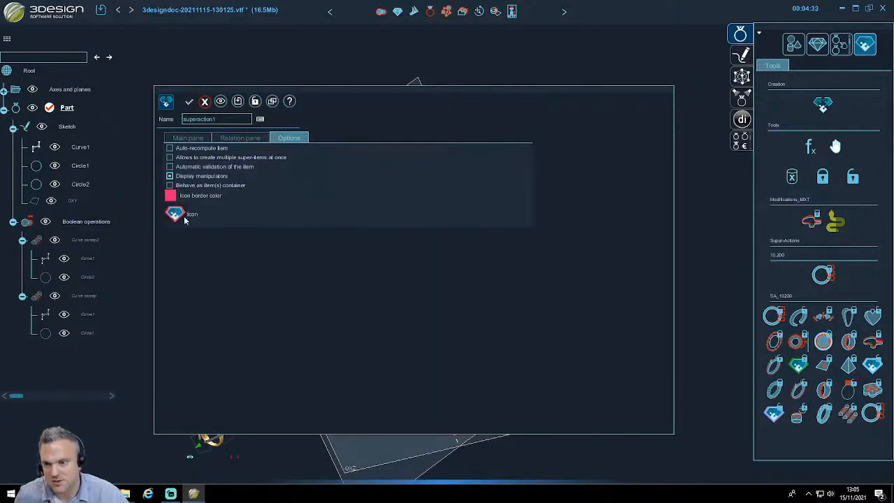
- Name the super-action "Tube Sweep" and discard its definition without validating it
{"action": "double_click", "coordinate": [205, 119]}
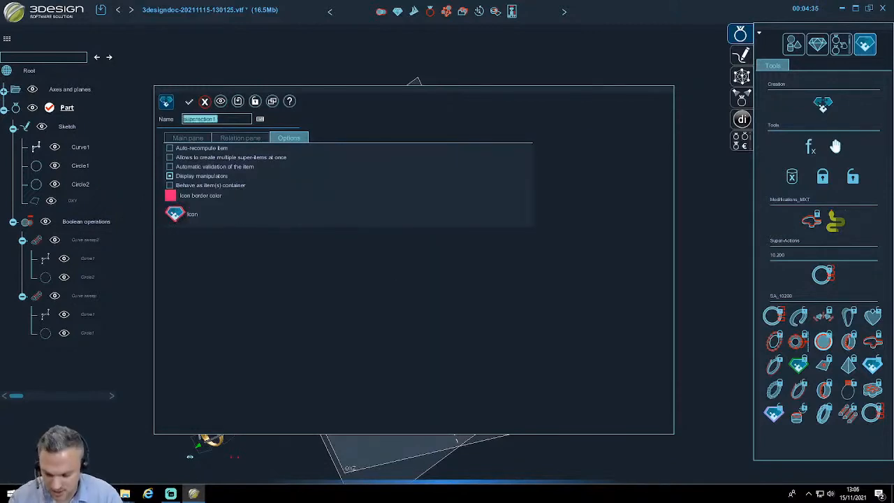
{"action": "type", "text": "Ti"}
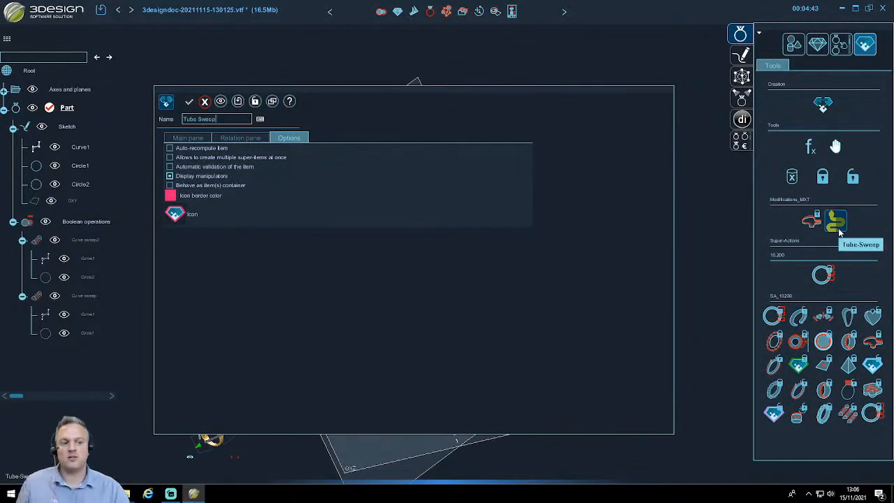
{"action": "left_click", "coordinate": [204, 102]}
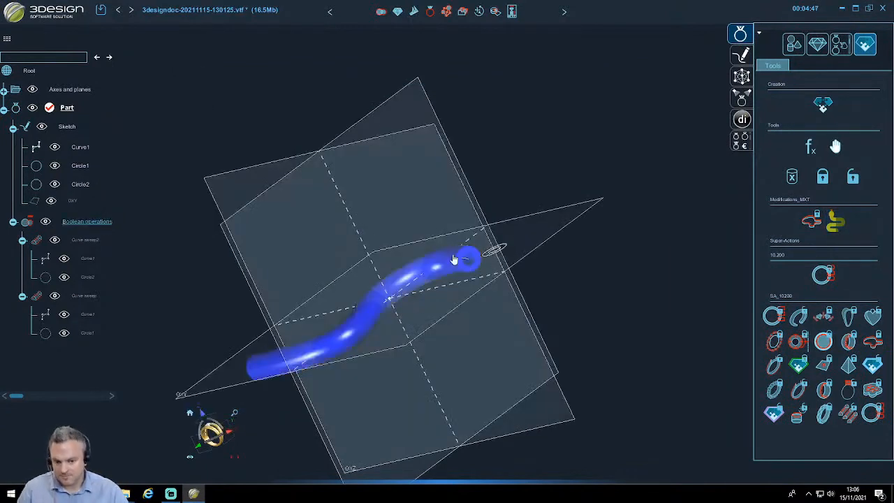
- Hide the Boolean operations tube, collapse its branch in the tree, and view the remaining sketch curve face-on
{"action": "key", "text": "h"}
{"action": "left_click", "coordinate": [12, 222]}
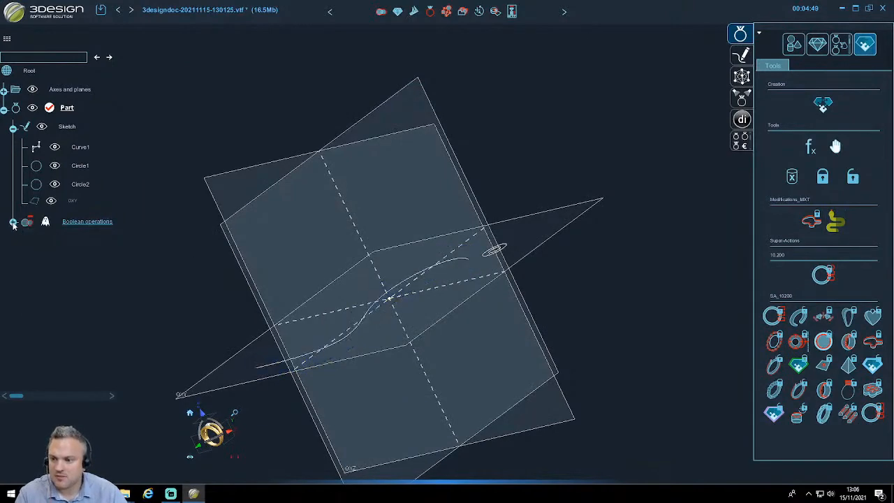
{"action": "middle_click_drag", "start_coordinate": [436, 270], "coordinate": [296, 356]}
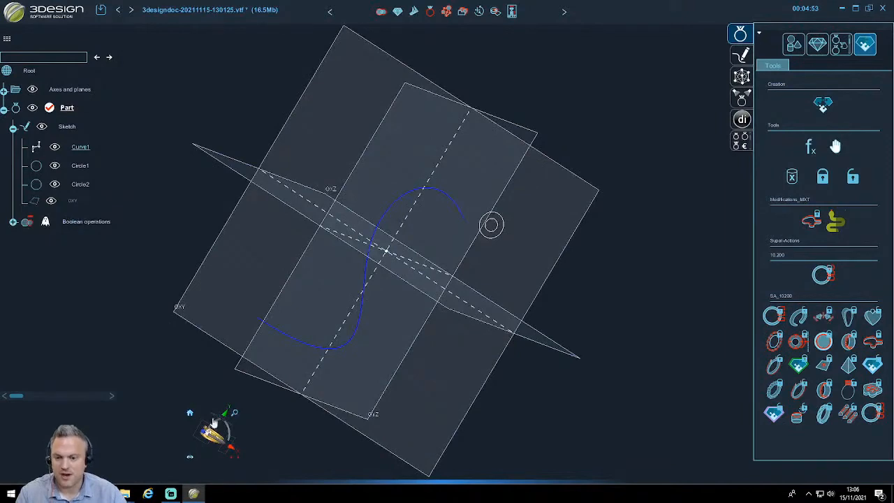
{"action": "left_click", "coordinate": [211, 433]}
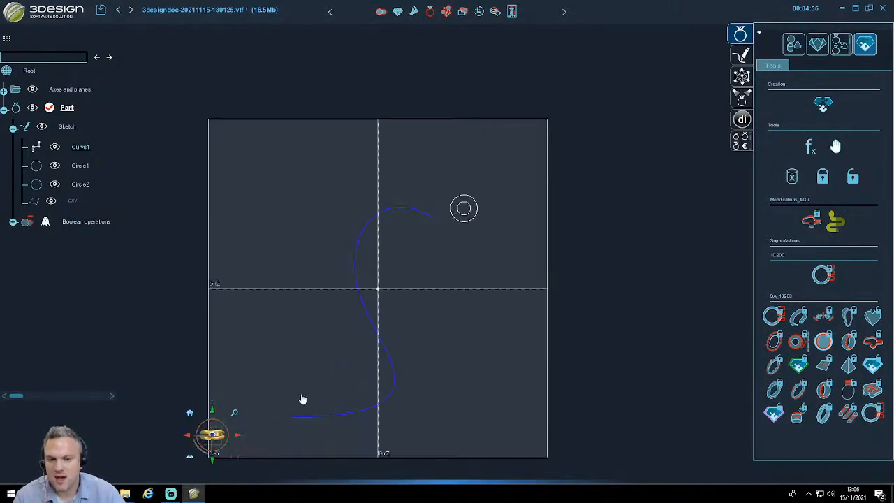
- Create a new document without saving the changes to the current one
{"action": "left_click", "coordinate": [25, 19]}
{"action": "left_click", "coordinate": [15, 27]}
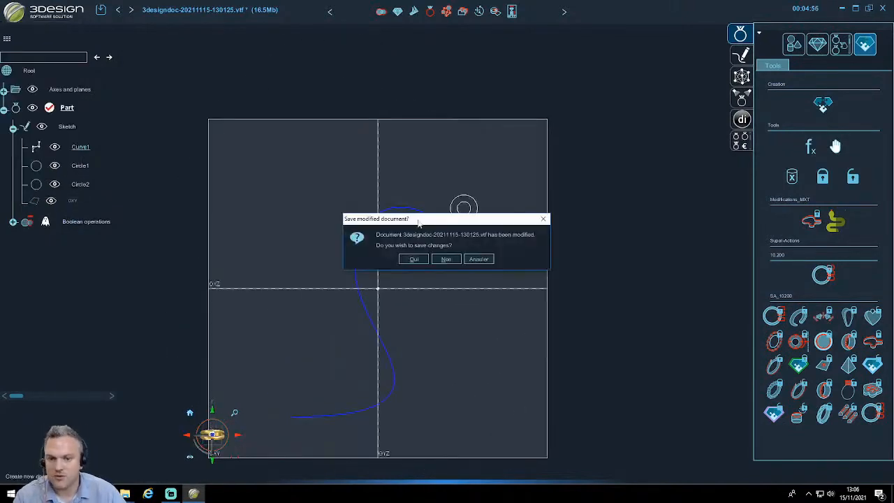
{"action": "left_click", "coordinate": [446, 260]}
{"action": "left_click", "coordinate": [400, 128]}
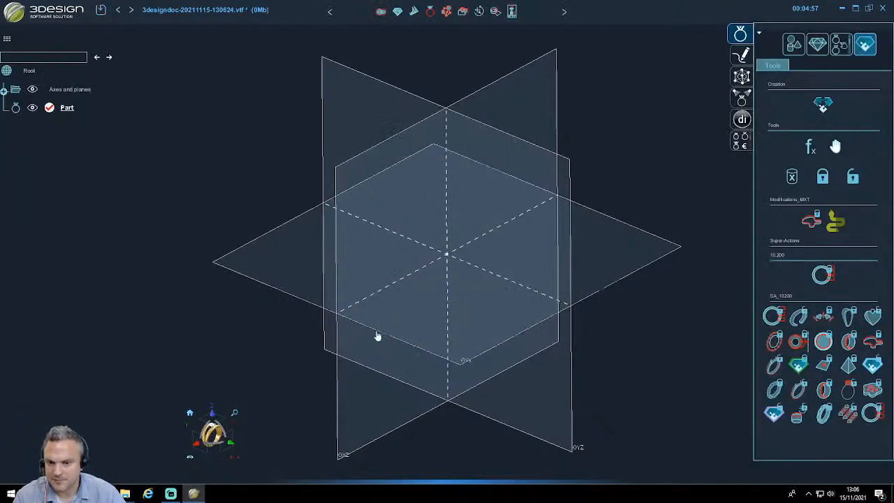
- Start a sketch on the OXZ plane and draw a wavy NURBS curve with six control points
{"action": "left_click", "coordinate": [740, 55]}
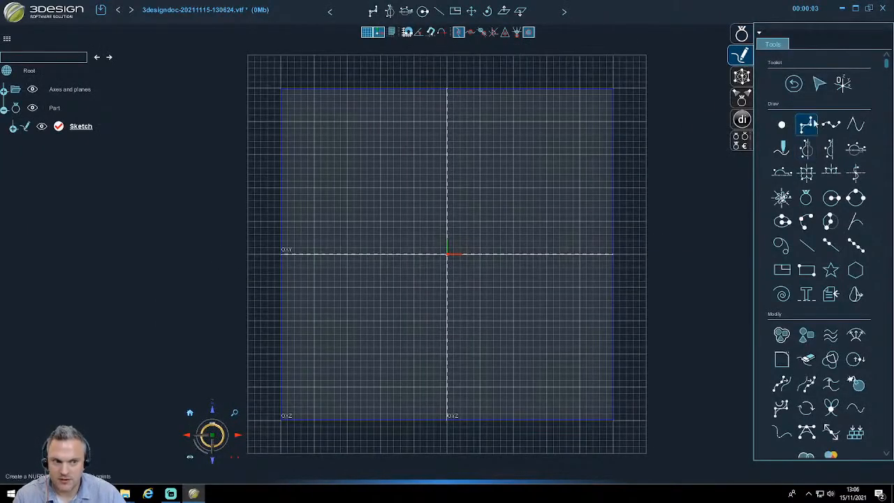
{"action": "left_click", "coordinate": [807, 125]}
{"action": "left_click", "coordinate": [365, 299]}
{"action": "left_click", "coordinate": [402, 210]}
{"action": "left_click", "coordinate": [461, 231]}
{"action": "left_click", "coordinate": [497, 294]}
{"action": "left_click", "coordinate": [568, 273]}
{"action": "left_click", "coordinate": [556, 189]}
{"action": "right_click", "coordinate": [513, 164]}
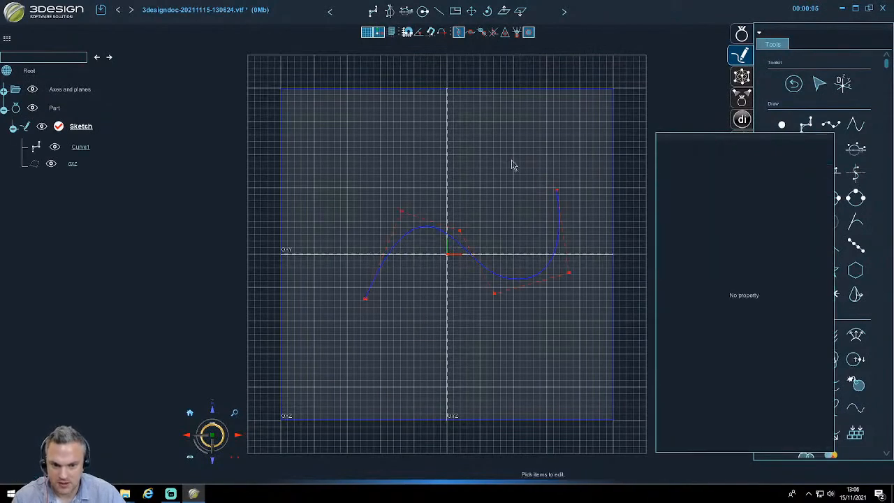
- Enable the position gizmo and pull the curve's second control point out of the sketch plane to about Z -11.15 mm
{"action": "middle_click_drag", "start_coordinate": [512, 164], "coordinate": [712, 356]}
{"action": "left_click", "coordinate": [418, 265]}
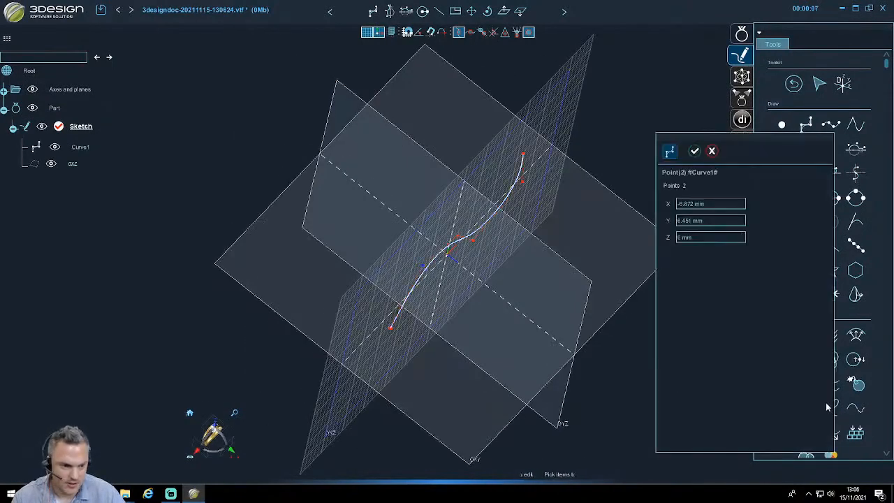
{"action": "left_click", "coordinate": [735, 150]}
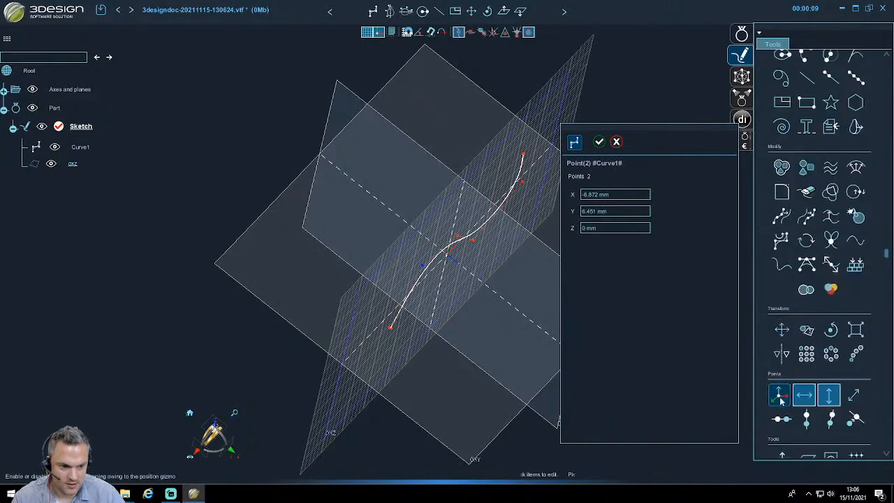
{"action": "left_click_drag", "start_coordinate": [453, 287], "coordinate": [400, 247]}
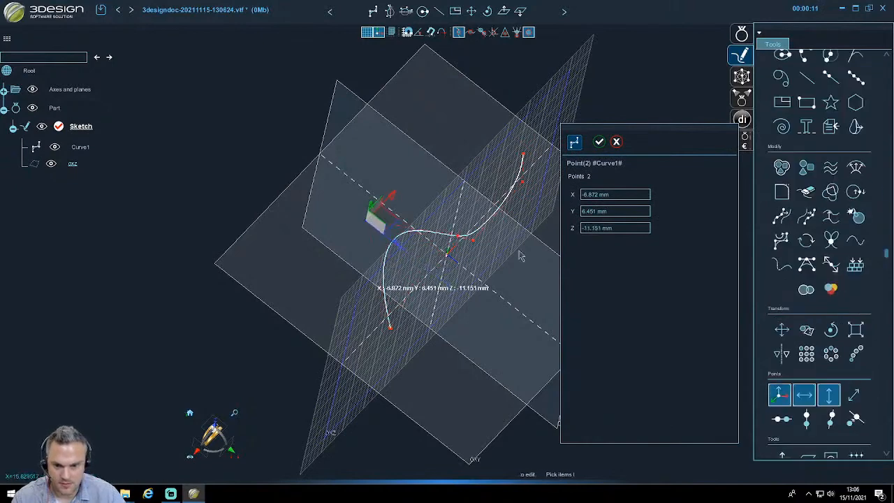
- Pull the fourth control point out of the plane on the opposite side, reposition the curve's last point, and leave the sketch
{"action": "left_click", "coordinate": [473, 241]}
{"action": "left_click_drag", "start_coordinate": [503, 266], "coordinate": [556, 306]}
{"action": "left_click", "coordinate": [525, 156]}
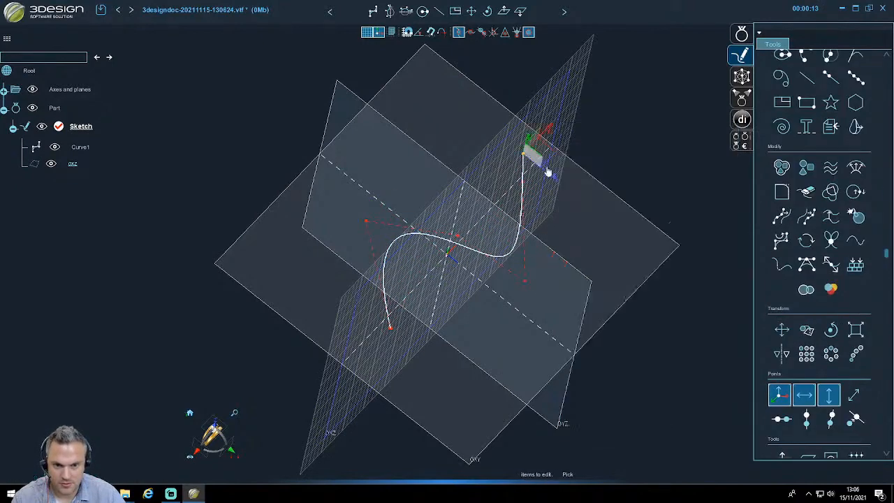
{"action": "middle_click_drag", "start_coordinate": [529, 166], "coordinate": [428, 185]}
{"action": "left_click_drag", "start_coordinate": [454, 197], "coordinate": [411, 190]}
{"action": "left_click", "coordinate": [424, 201]}
{"action": "left_click", "coordinate": [493, 331]}
{"action": "middle_click_drag", "start_coordinate": [493, 331], "coordinate": [367, 234]}
{"action": "scroll", "coordinate": [798, 93], "scroll_direction": "up", "scroll_amount": 6}
{"action": "left_click", "coordinate": [742, 34]}
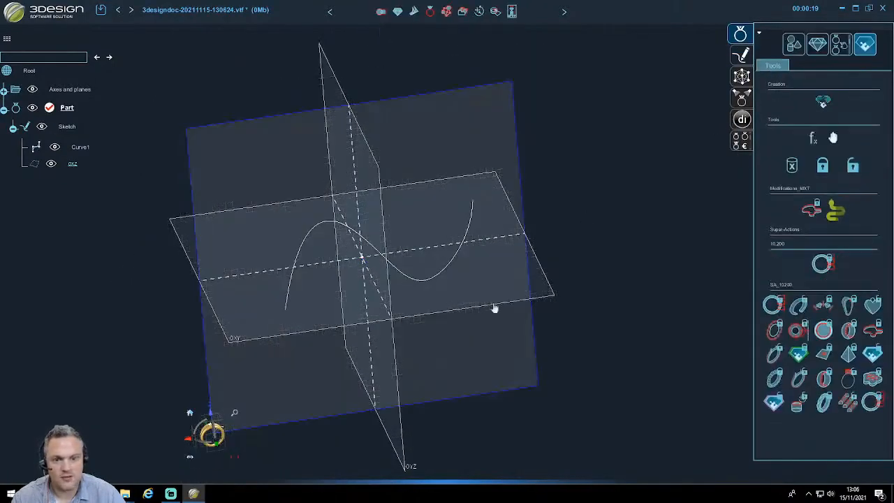
- Apply the Tube-Sweep super-action to Curve1 and move its settings window aside to inspect the hollow tube's end
{"action": "mouse_move", "coordinate": [495, 307]}
{"action": "middle_mouse_down"}
{"action": "mouse_move", "coordinate": [441, 312]}
{"action": "mouse_move", "coordinate": [471, 247]}
{"action": "middle_mouse_up"}
{"action": "left_click", "coordinate": [442, 201]}
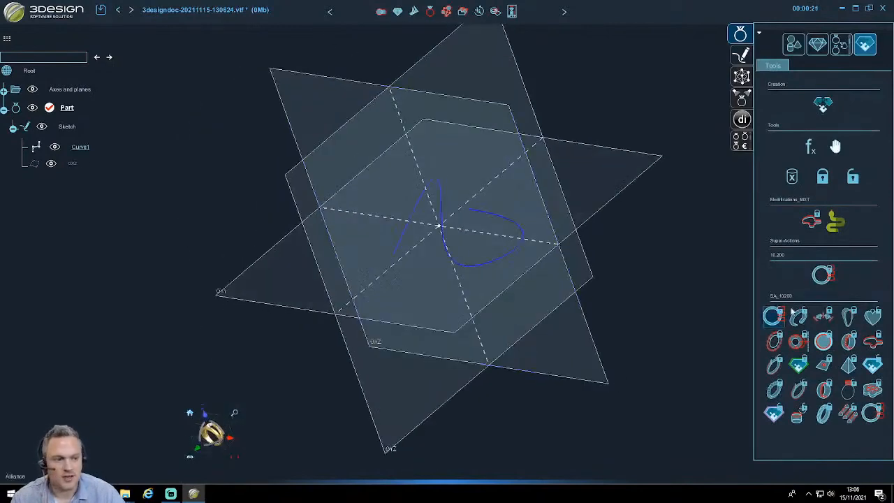
{"action": "left_click", "coordinate": [835, 222]}
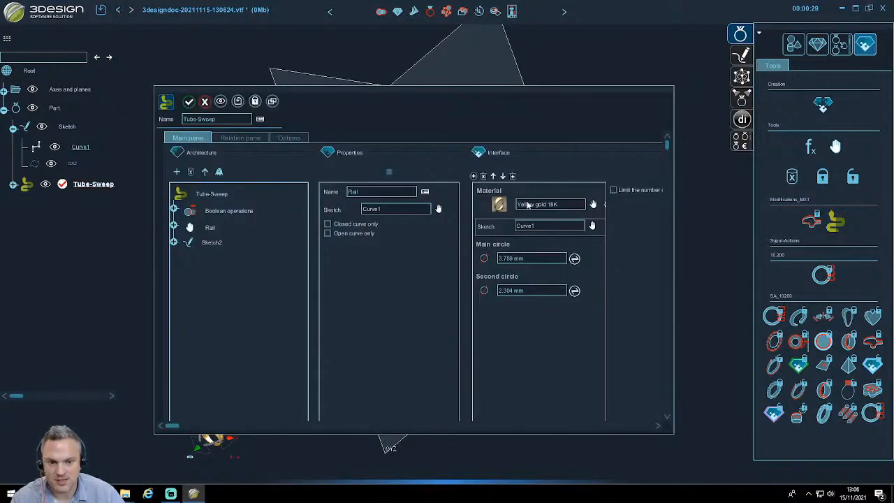
{"action": "left_click_drag", "start_coordinate": [475, 88], "coordinate": [204, 85]}
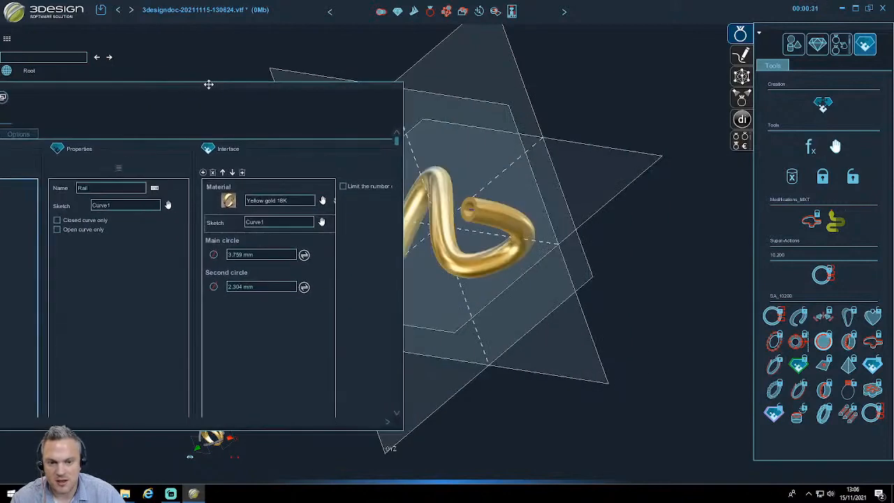
{"action": "middle_click_drag", "start_coordinate": [521, 257], "coordinate": [747, 349]}
{"action": "scroll", "coordinate": [702, 293], "scroll_direction": "up", "scroll_amount": 4}
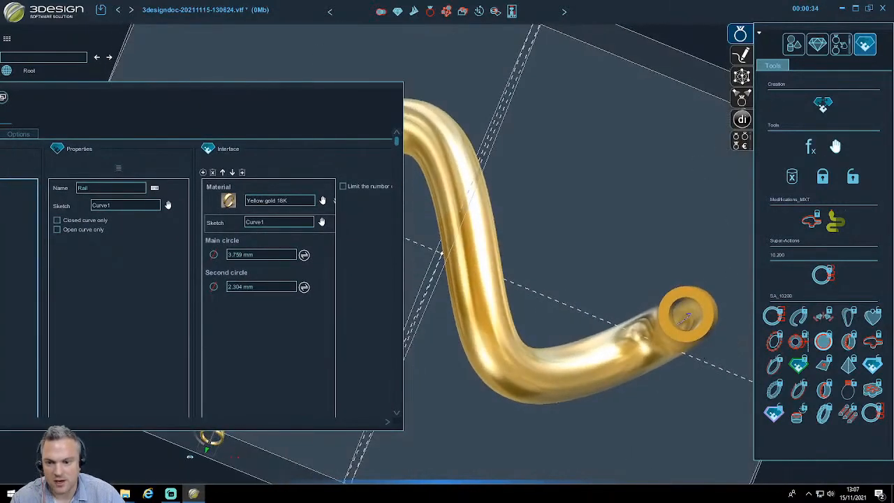
- Set the tube's main circle diameter to 5.359 mm and its second circle diameter to 2.504 mm
{"action": "left_click", "coordinate": [241, 255]}
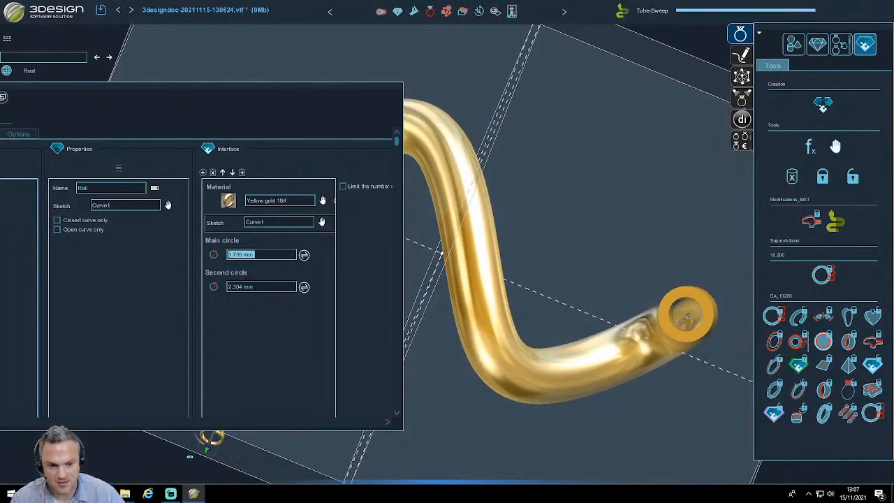
{"action": "type", "text": "3.959"}
{"action": "key", "text": "Return"}
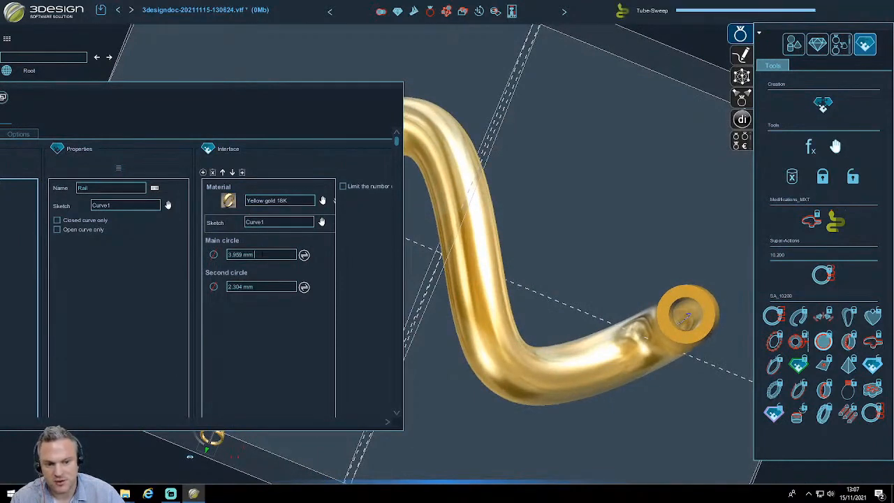
{"action": "scroll", "coordinate": [262, 254], "scroll_direction": "up", "scroll_amount": 4}
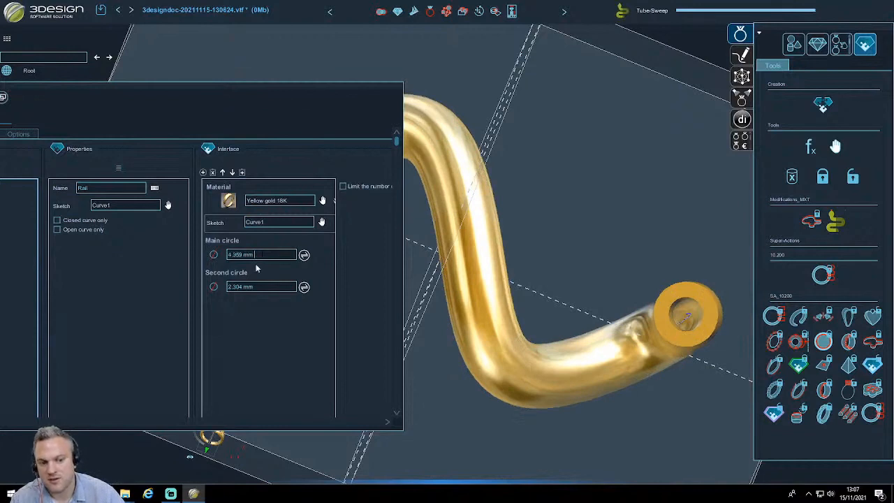
{"action": "scroll", "coordinate": [256, 265], "scroll_direction": "up", "scroll_amount": 8}
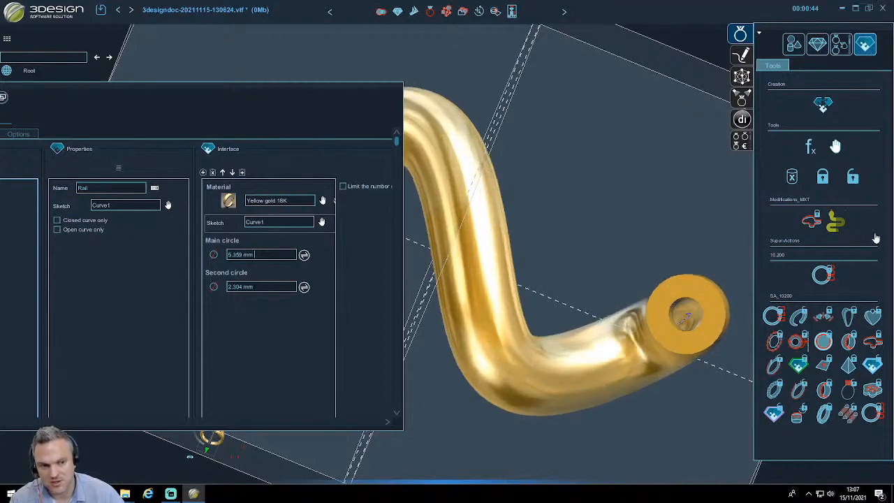
{"action": "left_click", "coordinate": [273, 286]}
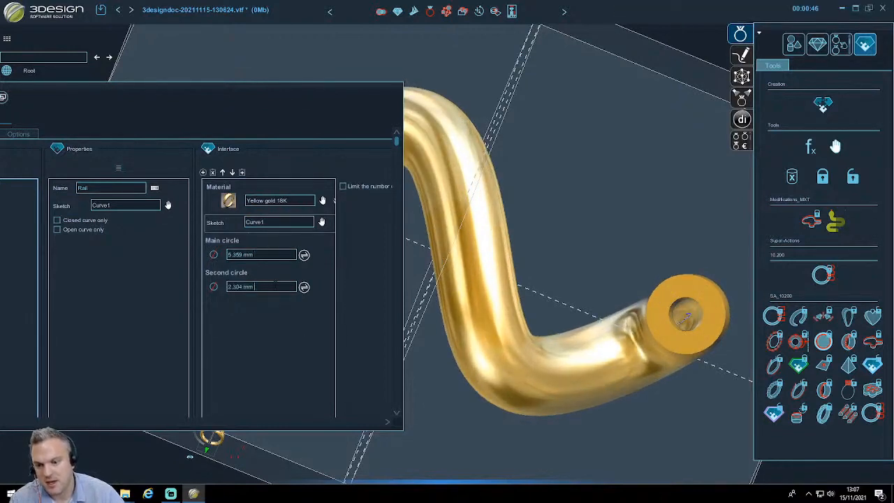
{"action": "scroll", "coordinate": [276, 287], "scroll_direction": "up", "scroll_amount": 2}
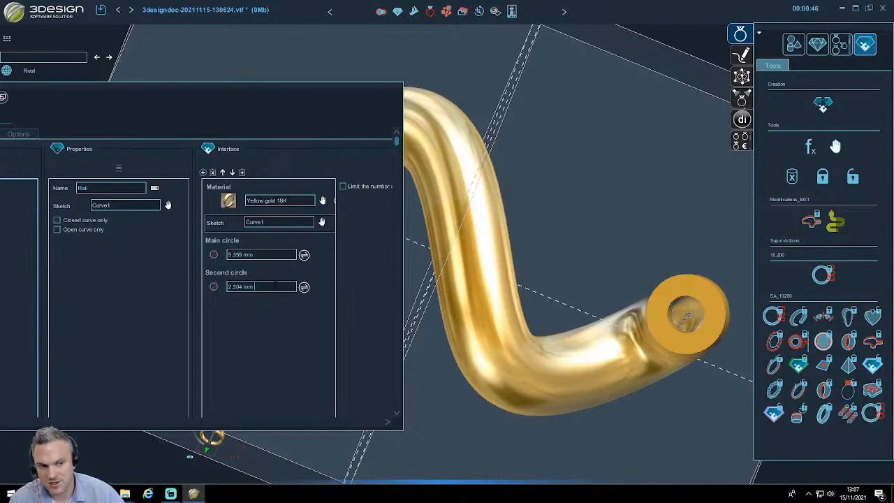